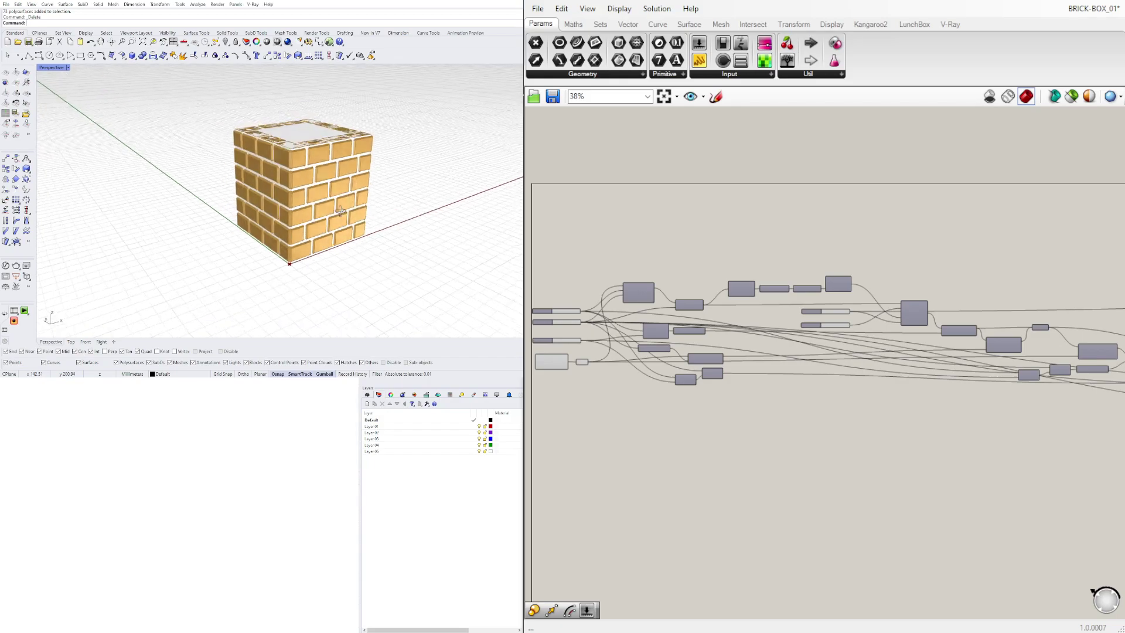
# - Examine the brick box model from several angles and look over the whole component definition that generates it
pyautogui.moveTo(316, 248); pyautogui.dragTo(287, 242, button='right')
pyautogui.scroll(5, 346, 210)
pyautogui.scroll(-5, 288, 242)
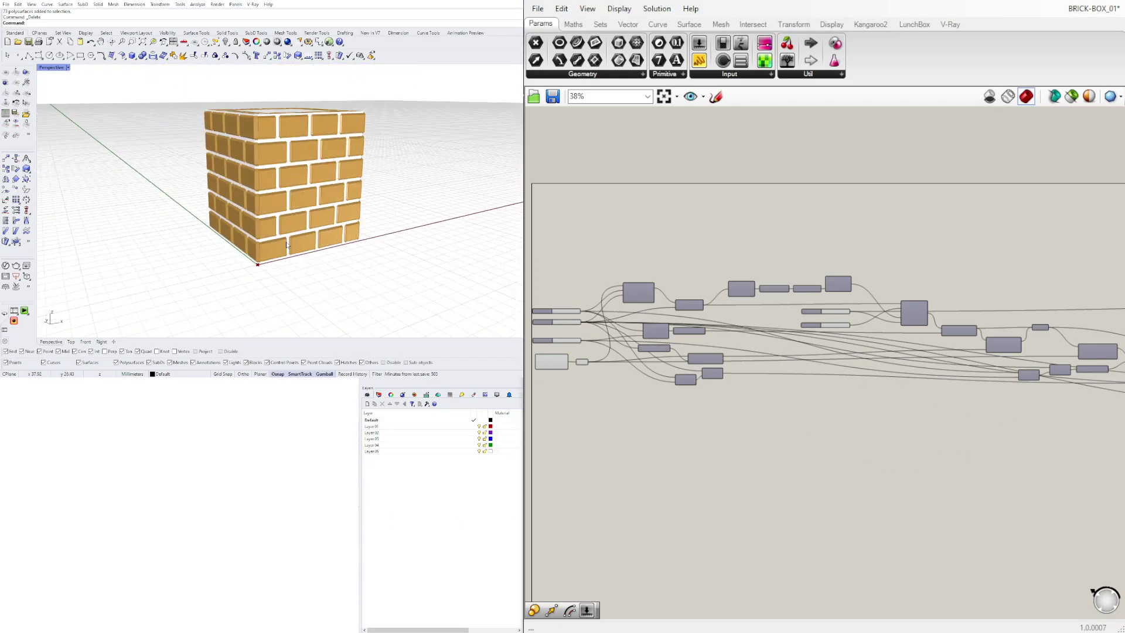
pyautogui.moveTo(283, 168); pyautogui.dragTo(312, 158, button='right')
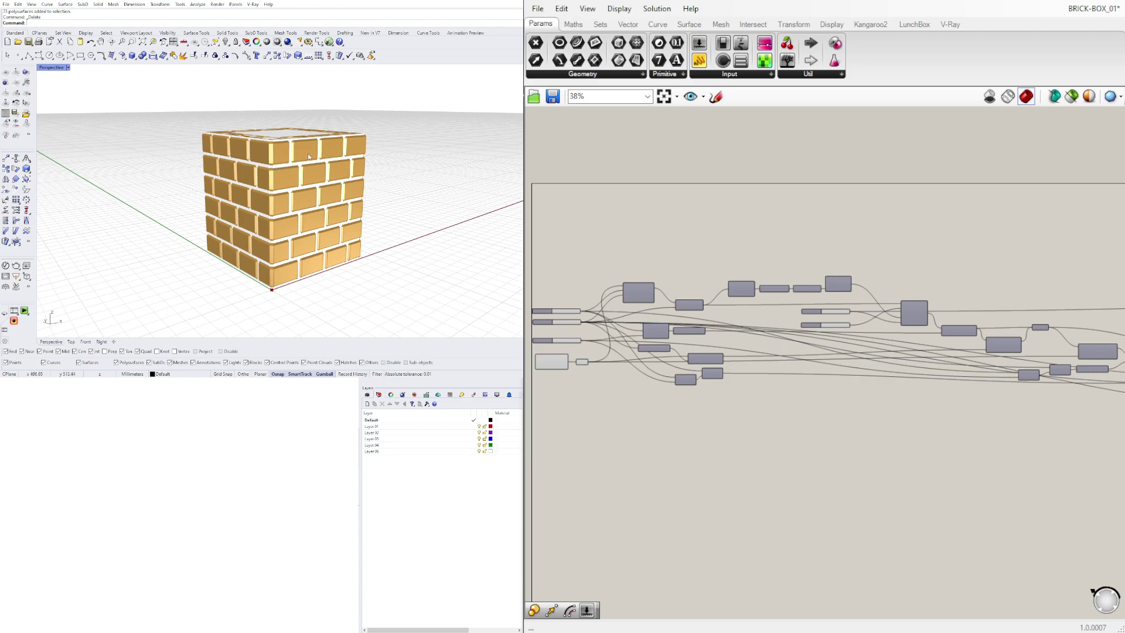
pyautogui.moveTo(342, 176); pyautogui.dragTo(294, 157, button='right')
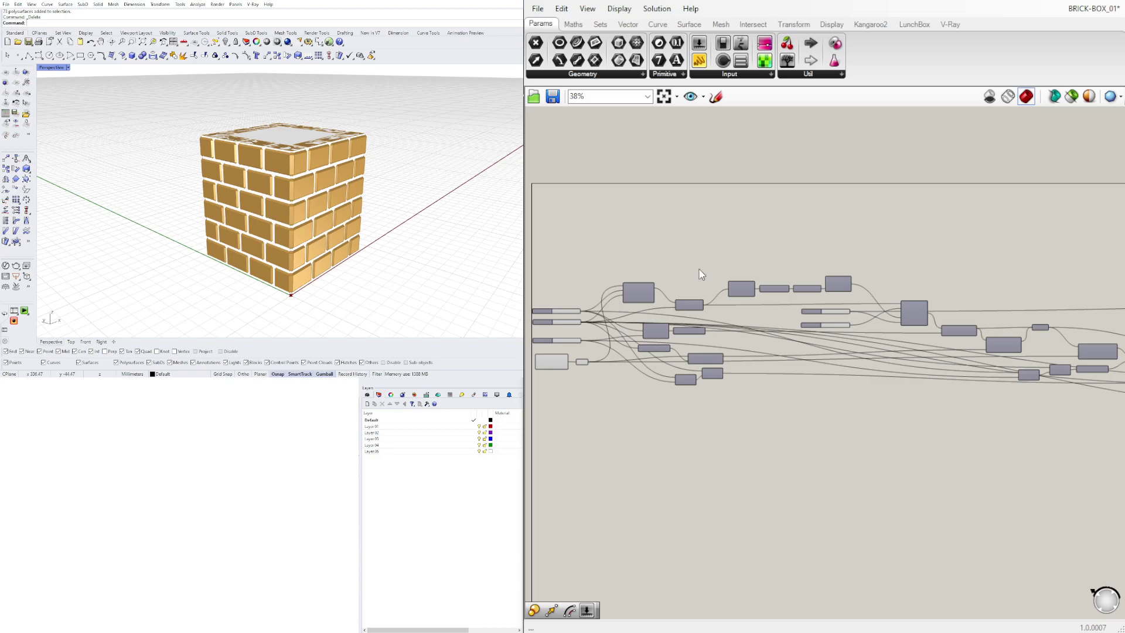
pyautogui.moveTo(265, 184); pyautogui.dragTo(337, 177, button='right')
pyautogui.scroll(-4, 844, 404)
pyautogui.moveTo(881, 406); pyautogui.dragTo(711, 259, button='right')
pyautogui.scroll(-3, 712, 253)
pyautogui.scroll(2, 670, 234)
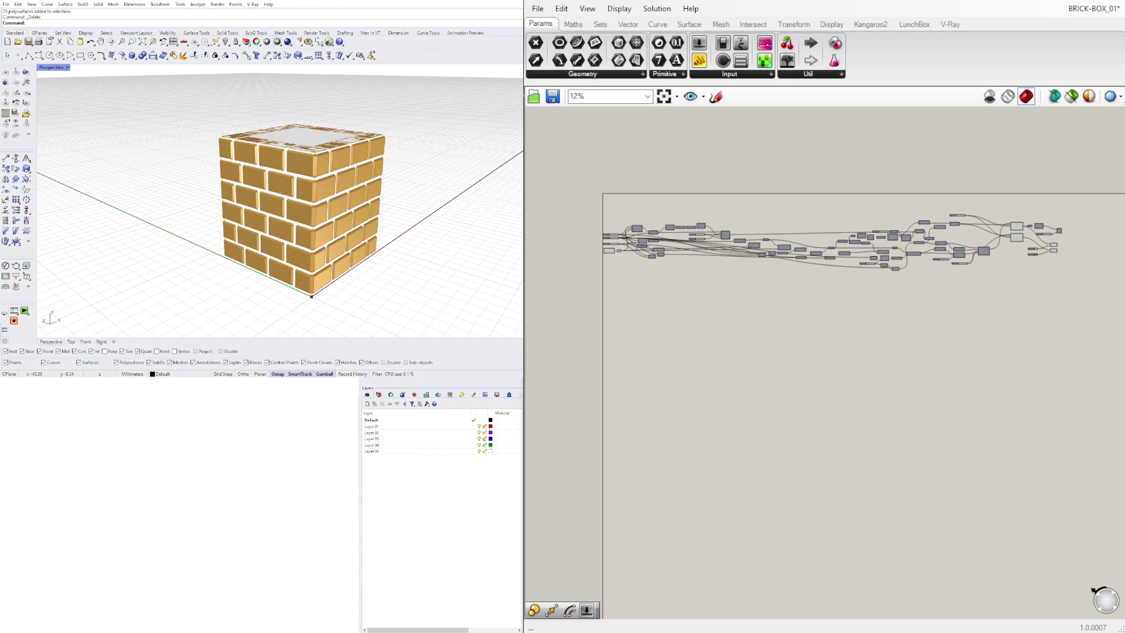
pyautogui.scroll(9, 606, 231)
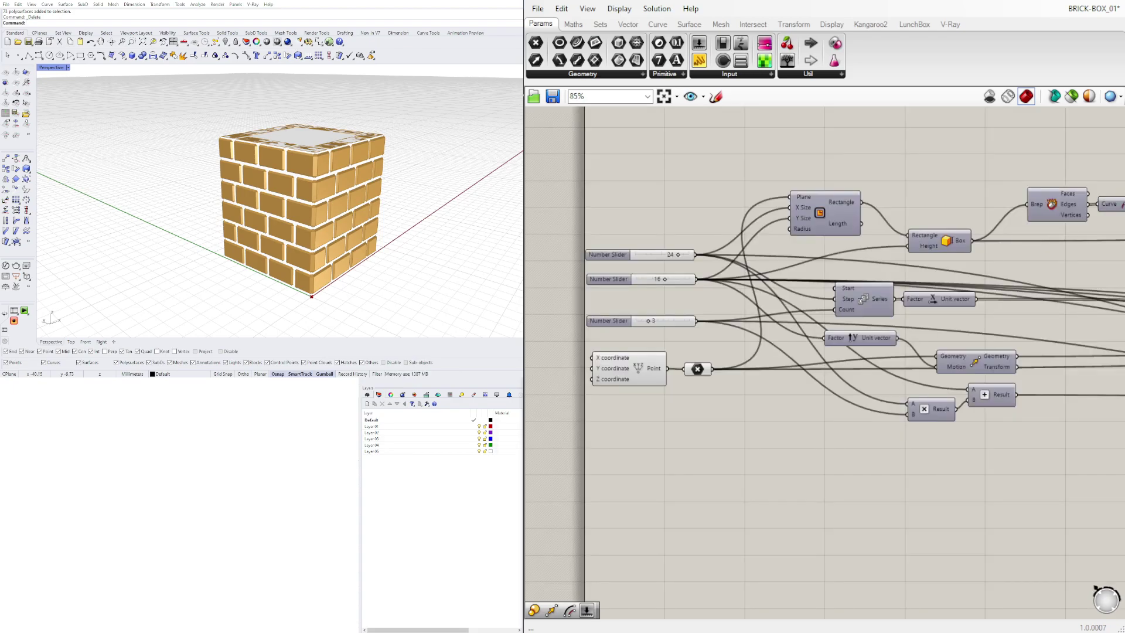
# - Turn off the preview of the final group of components at the output end of the definition
pyautogui.scroll(-8, 863, 293)
pyautogui.moveTo(957, 327); pyautogui.dragTo(636, 314, button='right')
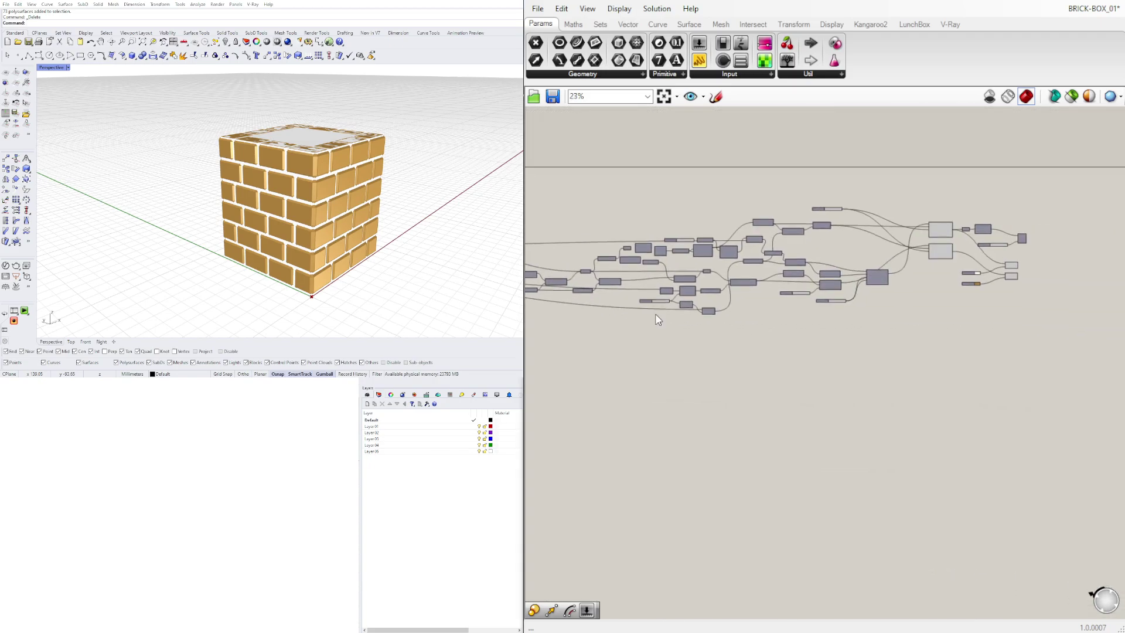
pyautogui.moveTo(955, 342); pyautogui.dragTo(827, 204)
pyautogui.middleClick(834, 204)
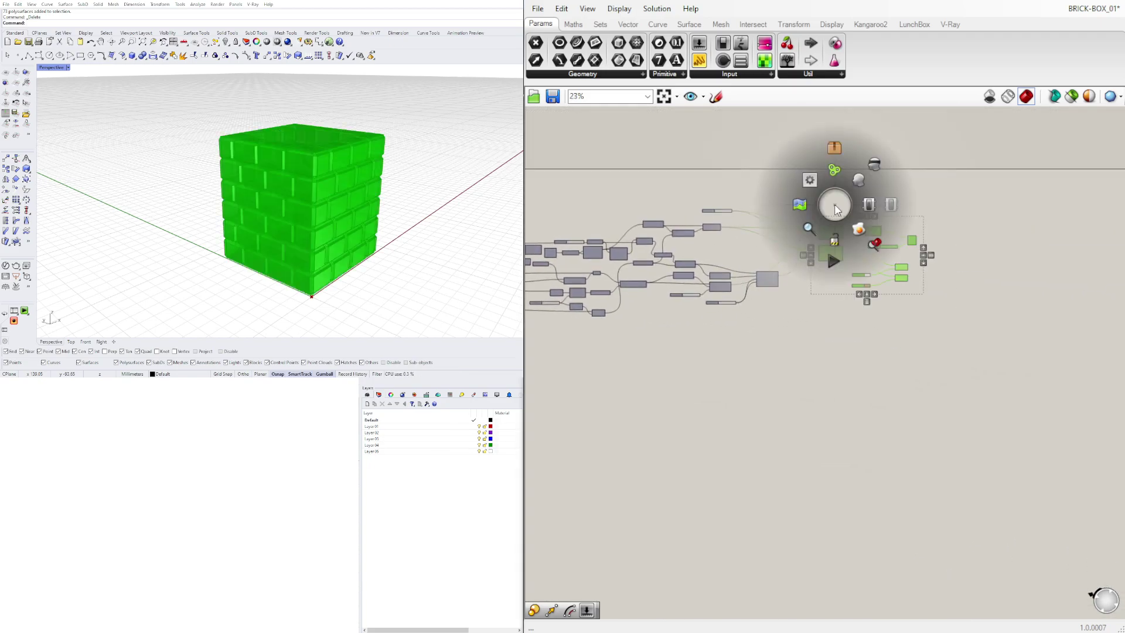
pyautogui.click(873, 165)
pyautogui.click(809, 397)
# - Restrict preview geometry to selected components and preview the Rectangle component at the start of the definition
pyautogui.moveTo(672, 333); pyautogui.dragTo(1031, 340, button='right')
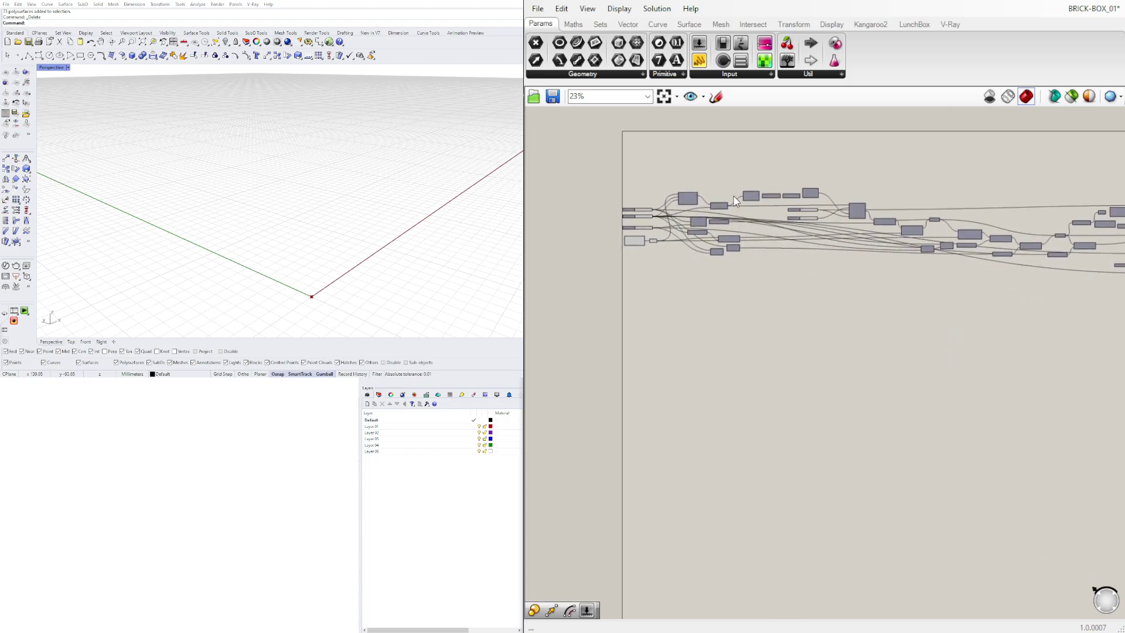
pyautogui.click(1073, 97)
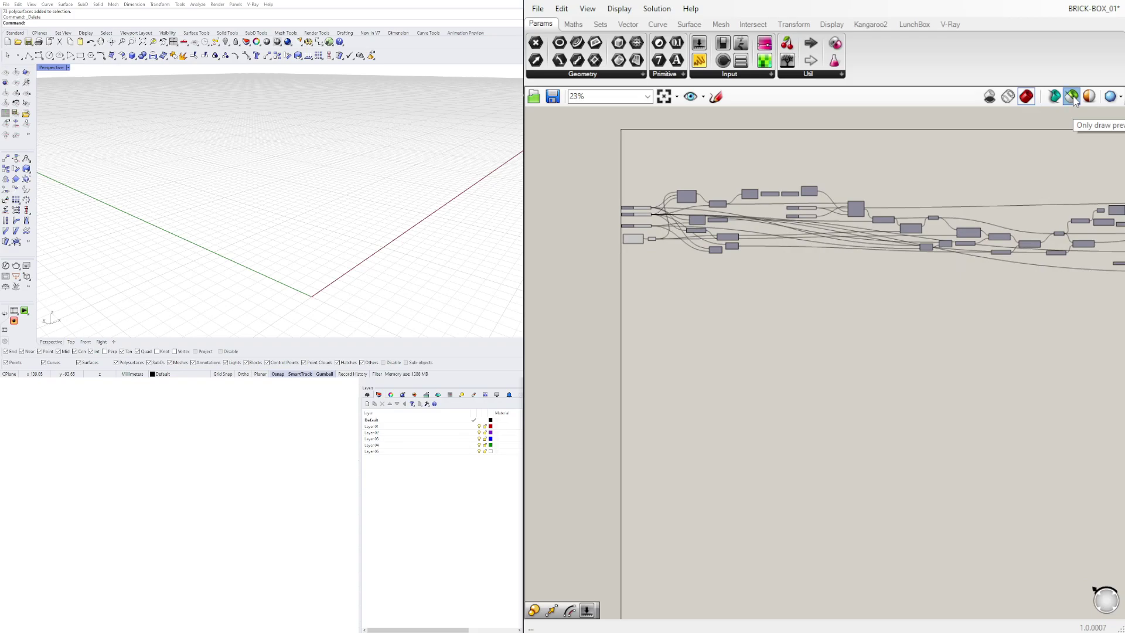
pyautogui.scroll(4, 716, 183)
pyautogui.click(687, 196)
pyautogui.keyDown('shift'); pyautogui.moveTo(310, 264); pyautogui.dragTo(339, 170, button='right'); pyautogui.keyUp('shift')
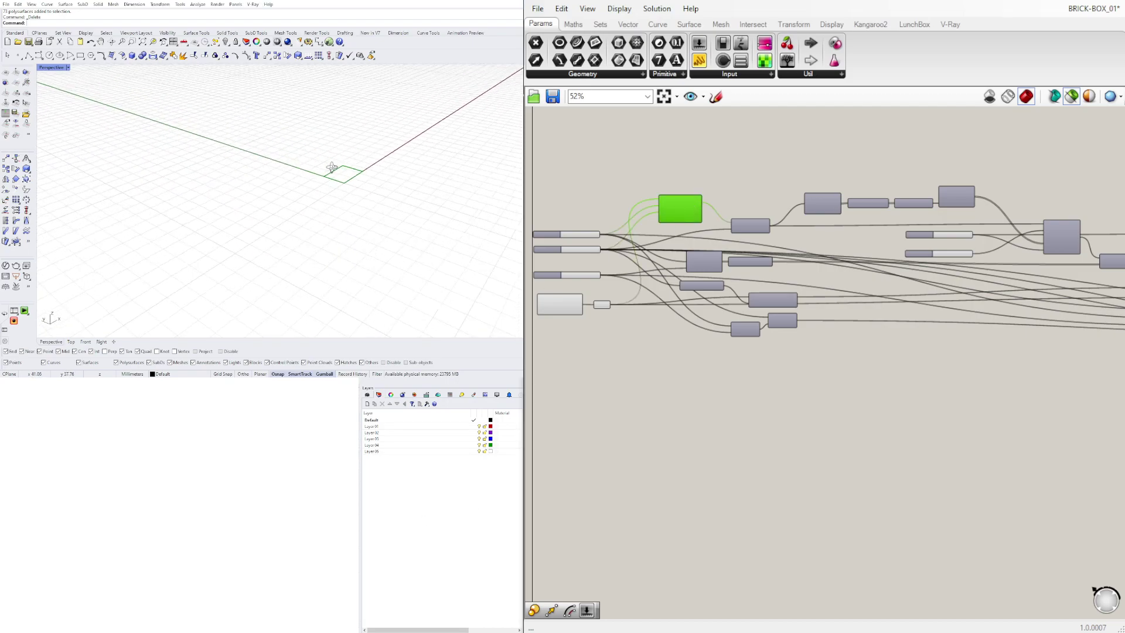
pyautogui.scroll(4, 334, 186)
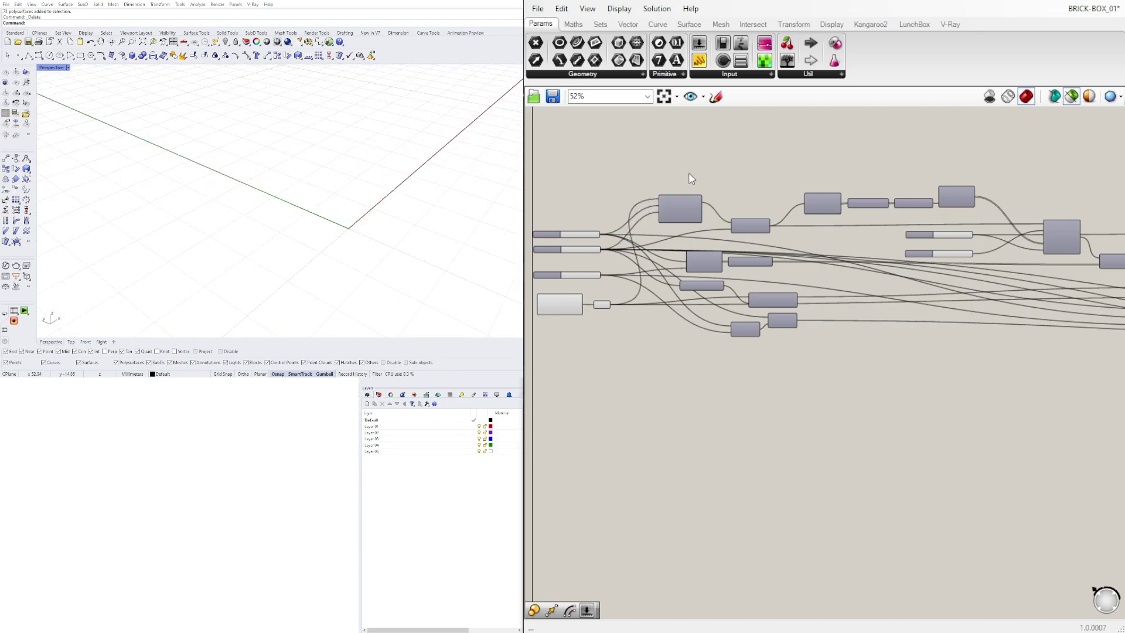
pyautogui.scroll(2, 683, 213)
pyautogui.moveTo(686, 212); pyautogui.dragTo(695, 214)
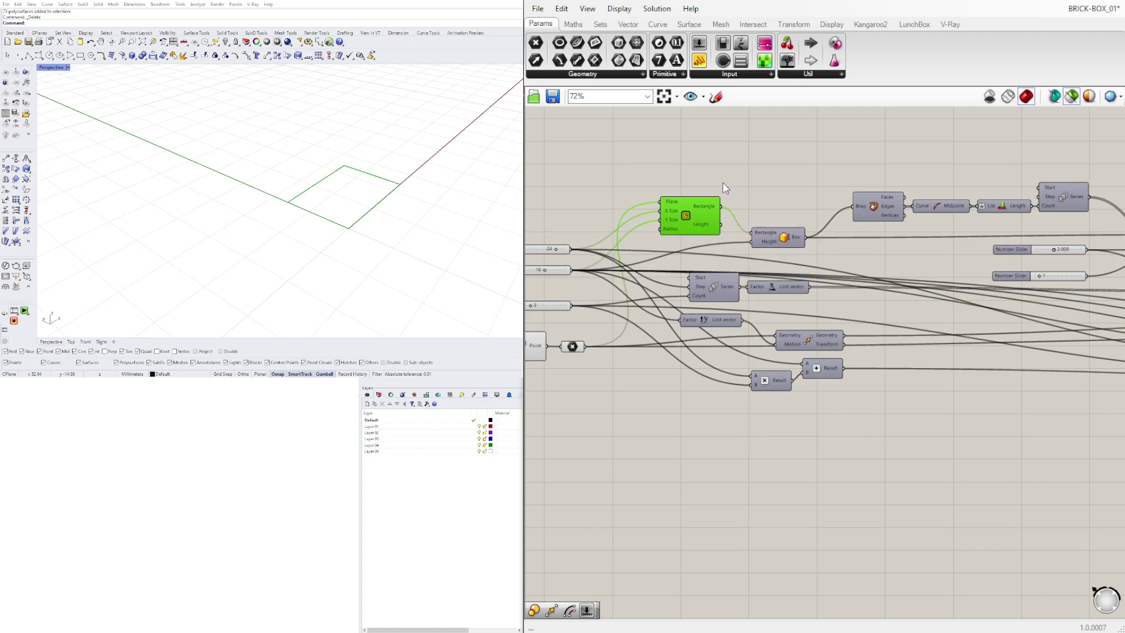
# - Preview the Box component on its own and together with its base rectangle, viewing the result in the viewport
pyautogui.keyDown('shift'); pyautogui.click(775, 238); pyautogui.keyUp('shift')
pyautogui.click(783, 181)
pyautogui.click(783, 233)
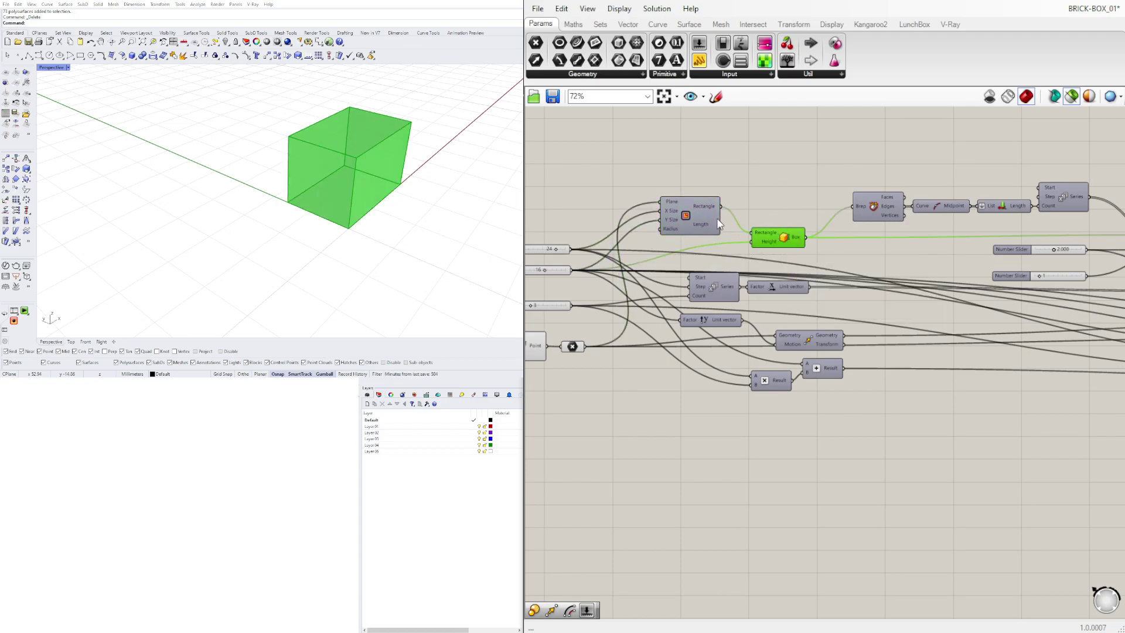
pyautogui.keyDown('shift'); pyautogui.click(705, 213); pyautogui.keyUp('shift')
pyautogui.moveTo(402, 201); pyautogui.dragTo(354, 201, button='right')
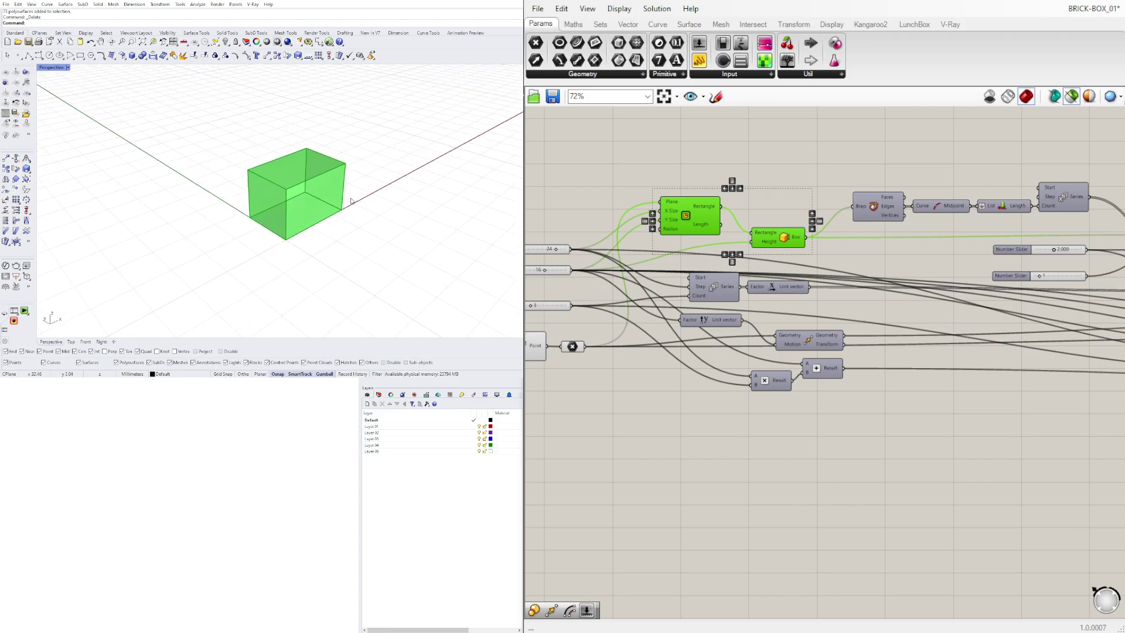
pyautogui.scroll(-6, 330, 222)
pyautogui.scroll(3, 309, 214)
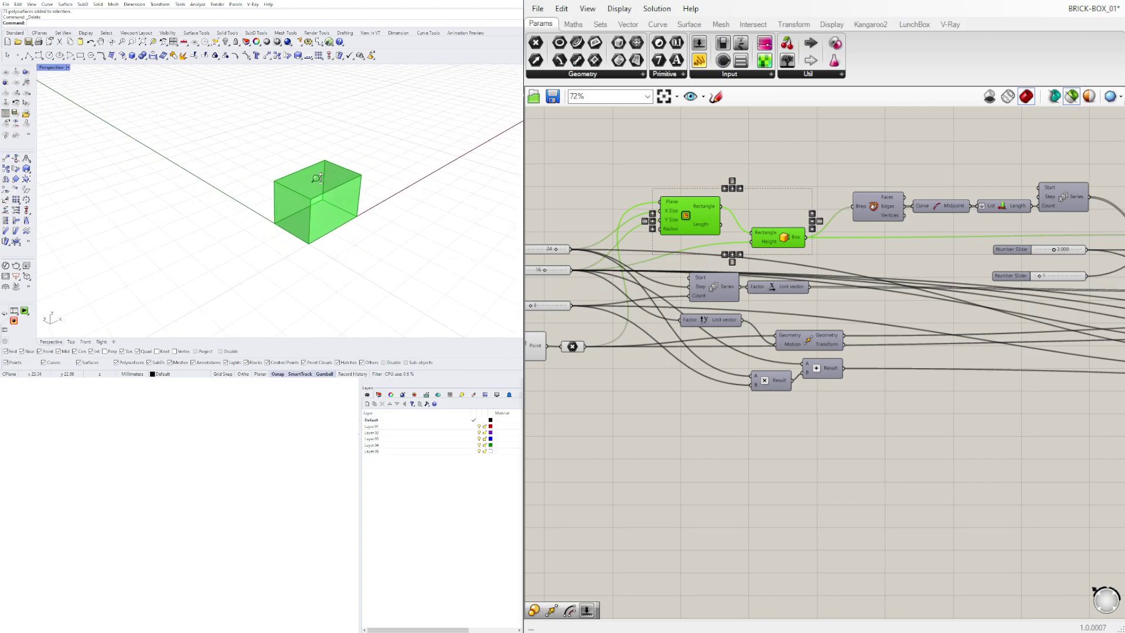
# - Preview only the Rectangle component and inspect the number sliders feeding its X and Y sizes
pyautogui.click(737, 267)
pyautogui.click(685, 214)
pyautogui.moveTo(602, 288); pyautogui.dragTo(717, 261, button='right')
pyautogui.scroll(2, 667, 235)
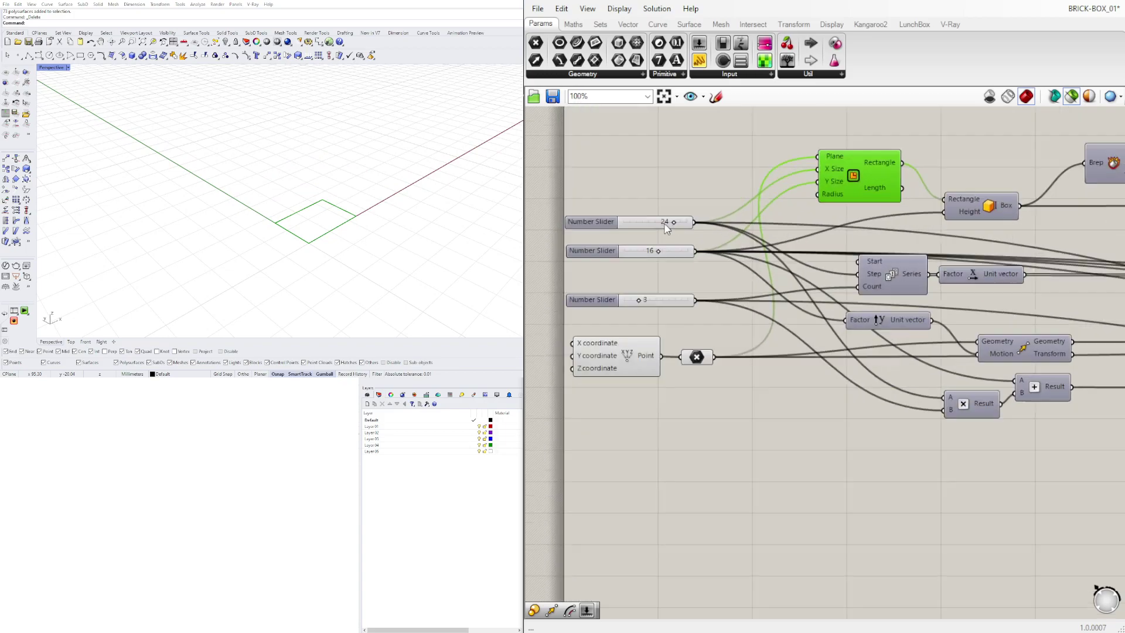
pyautogui.moveTo(726, 272)
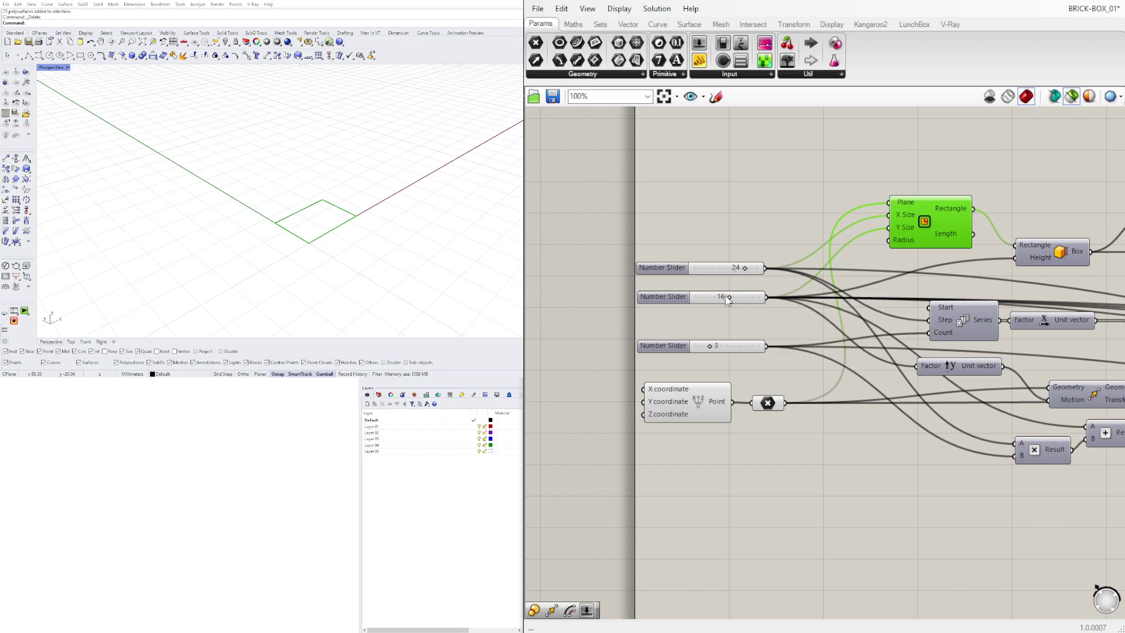
pyautogui.click(675, 300)
# - Inspect the Y unit vector component and preview the Box, tracing the slider that feeds its height
pyautogui.moveTo(999, 321); pyautogui.dragTo(873, 278, button='right')
pyautogui.click(829, 325)
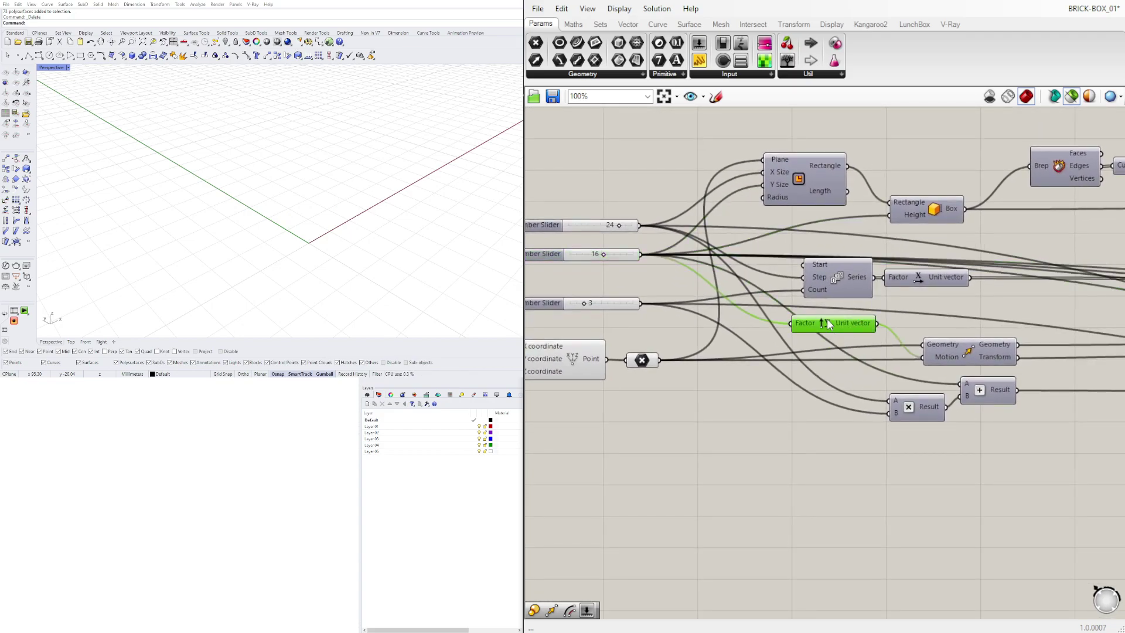
pyautogui.click(542, 258)
pyautogui.click(950, 208)
pyautogui.moveTo(950, 208); pyautogui.dragTo(876, 255, button='right')
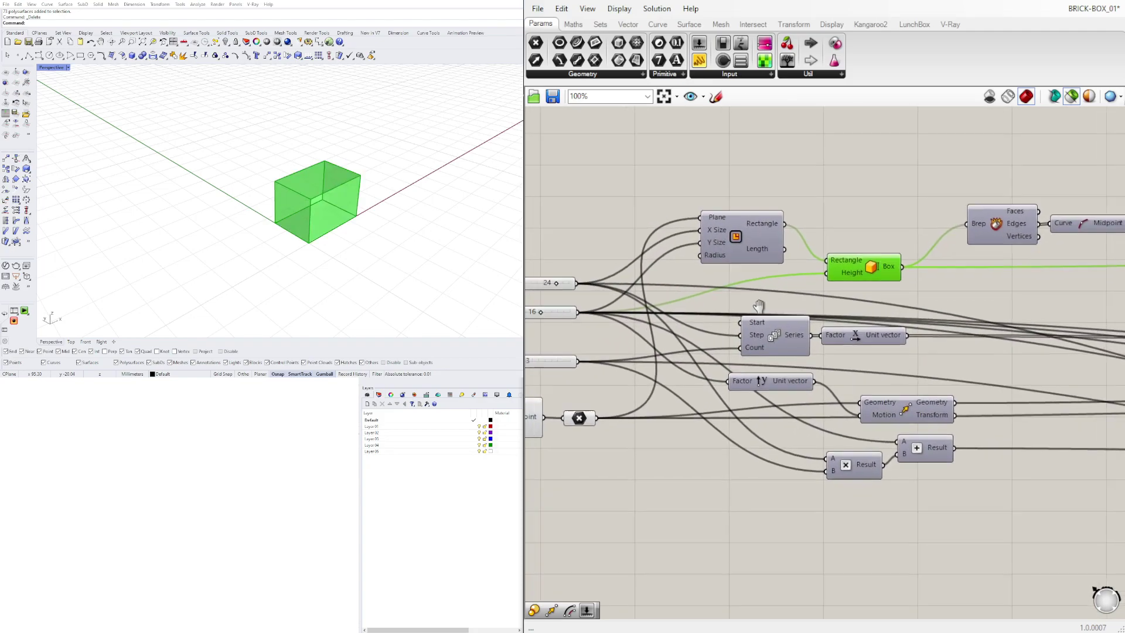
pyautogui.moveTo(773, 238); pyautogui.dragTo(943, 230, button='right')
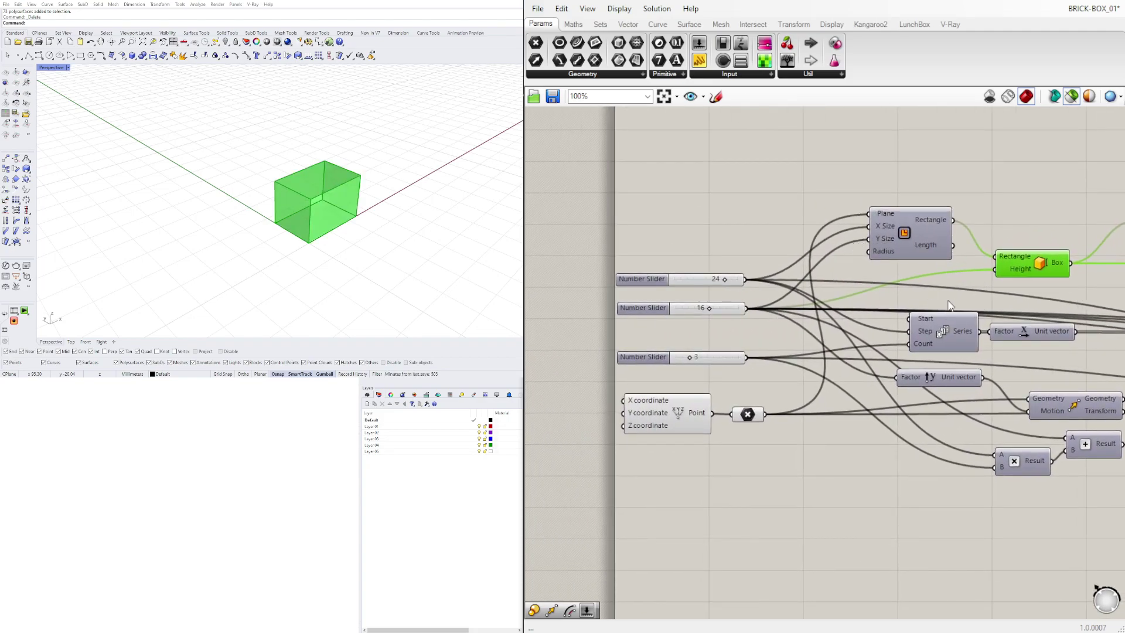
# - Inspect the Move component, the Box and the edge midpoints derived from the box through their previews
pyautogui.moveTo(921, 164); pyautogui.dragTo(692, 156, button='right')
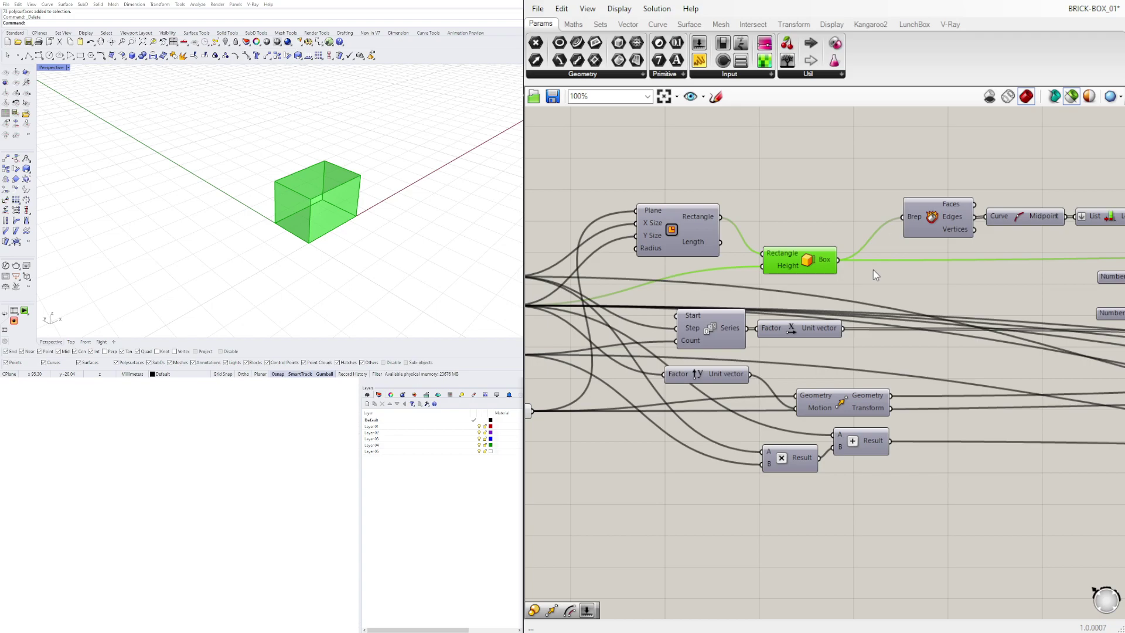
pyautogui.scroll(-1, 874, 270)
pyautogui.click(850, 360)
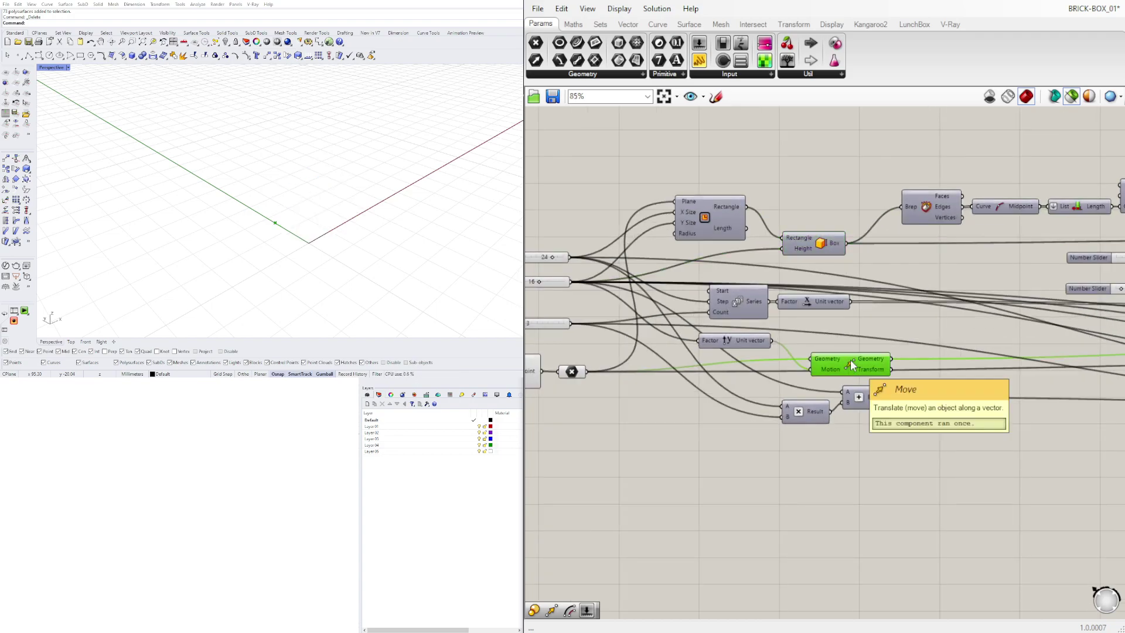
pyautogui.click(822, 244)
pyautogui.moveTo(906, 188); pyautogui.dragTo(710, 200, button='right')
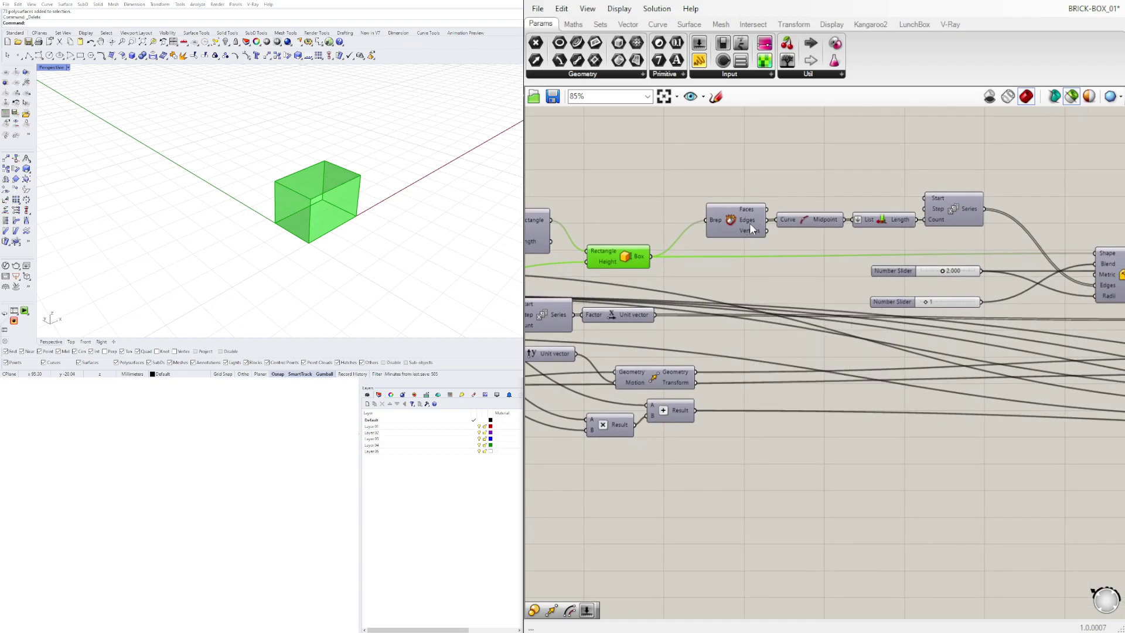
pyautogui.click(807, 224)
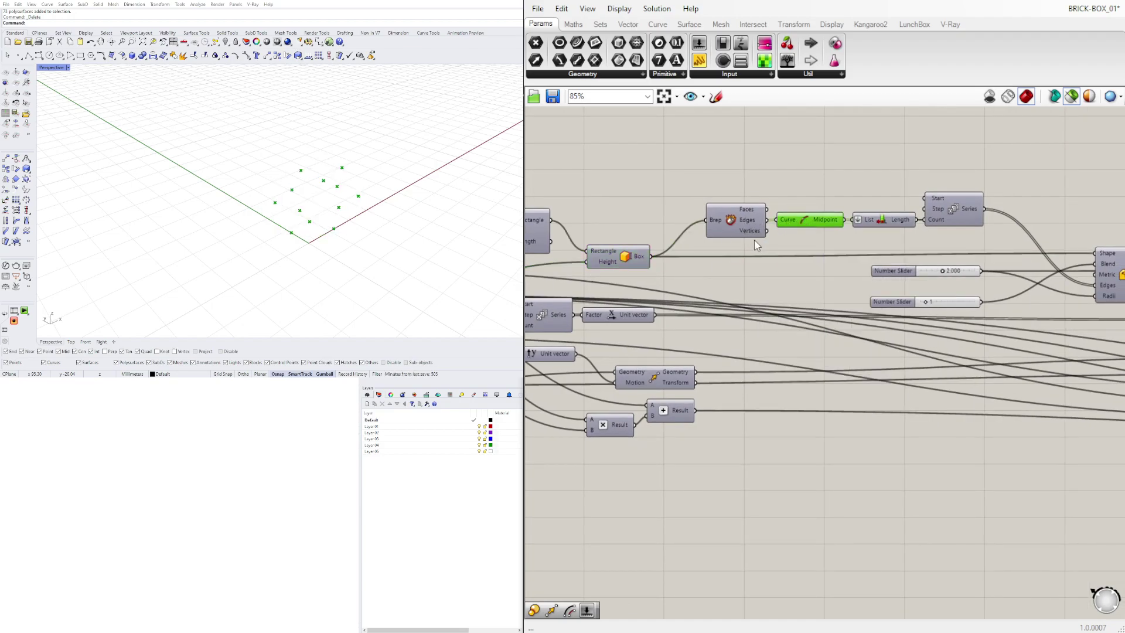
pyautogui.click(618, 261)
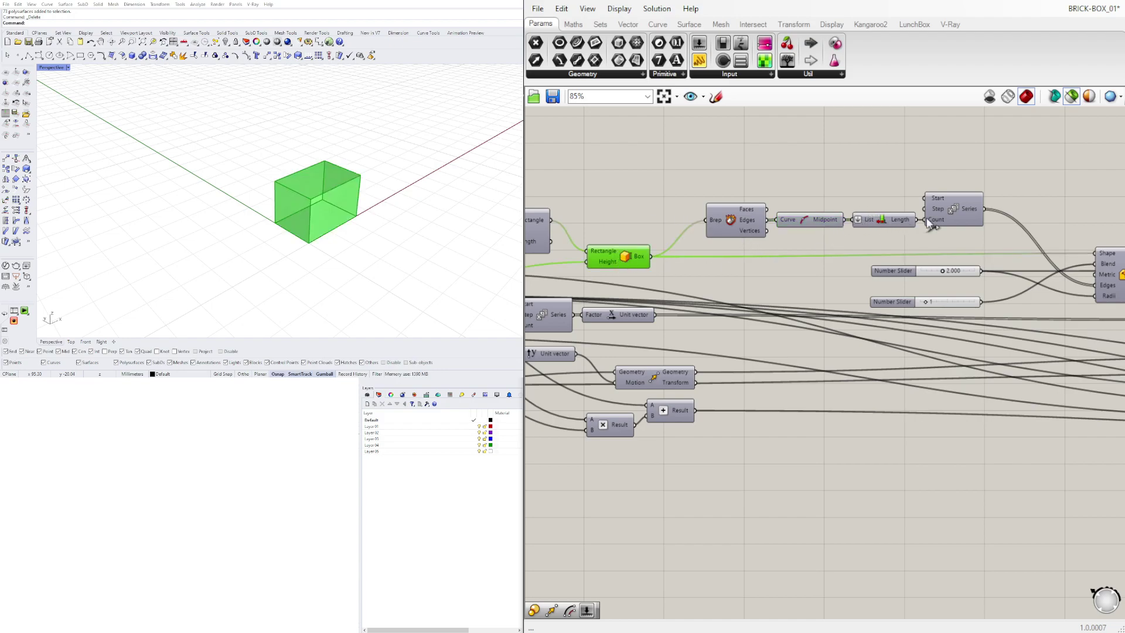
# - Preview the edge-filleted brick together with the original box and inspect the sliders for its radius and blend type
pyautogui.click(1117, 283)
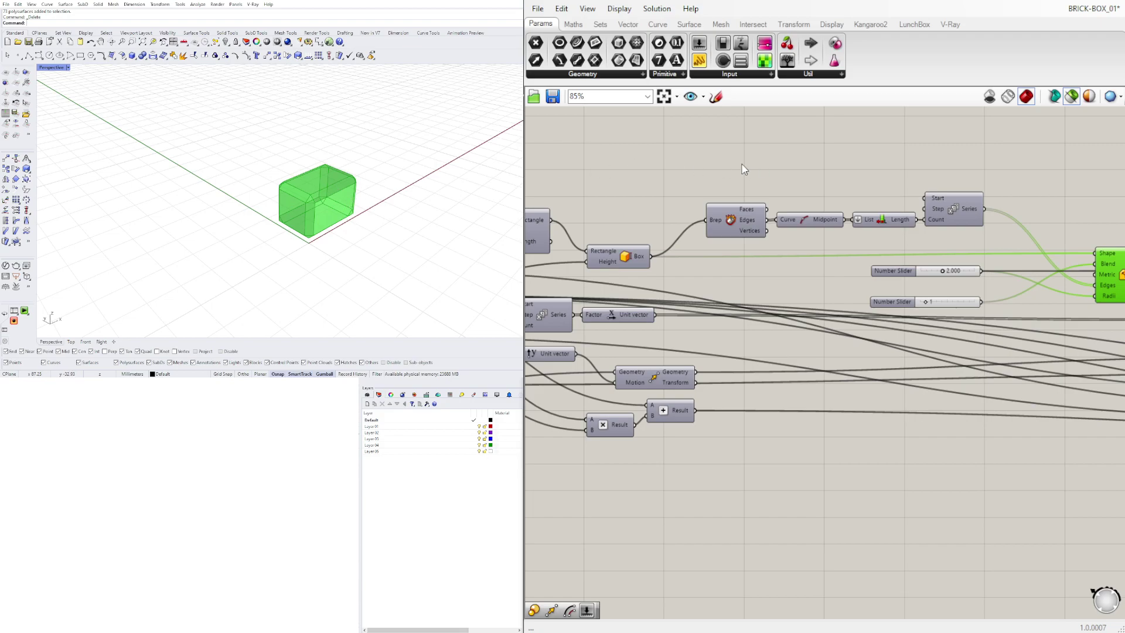
pyautogui.keyDown('shift'); pyautogui.click(618, 259); pyautogui.keyUp('shift')
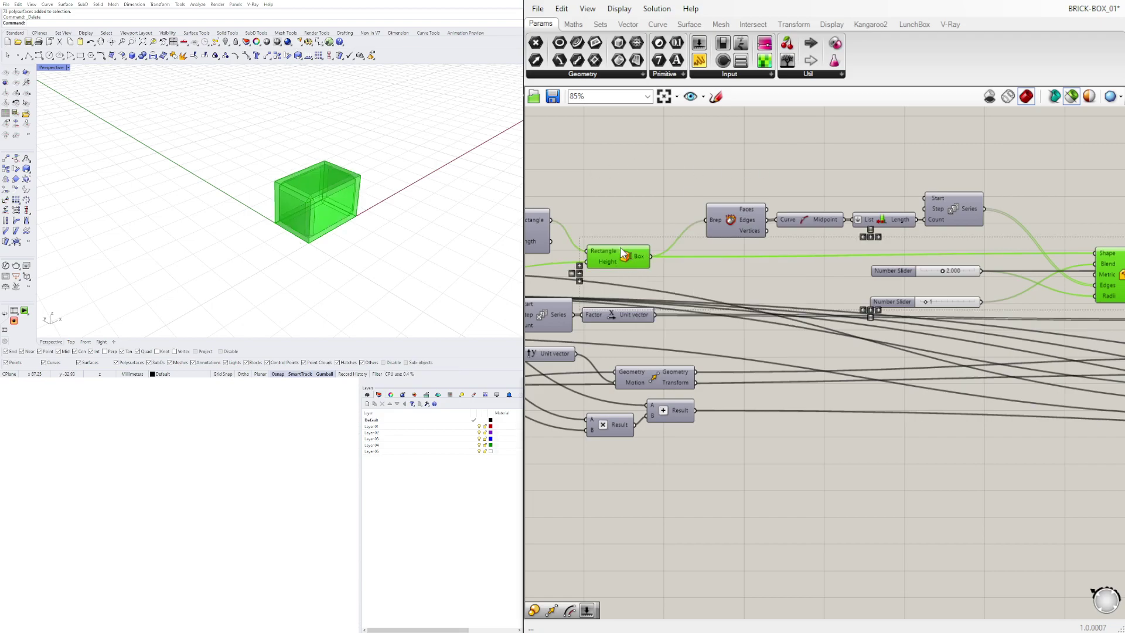
pyautogui.moveTo(1072, 244); pyautogui.dragTo(976, 228, button='right')
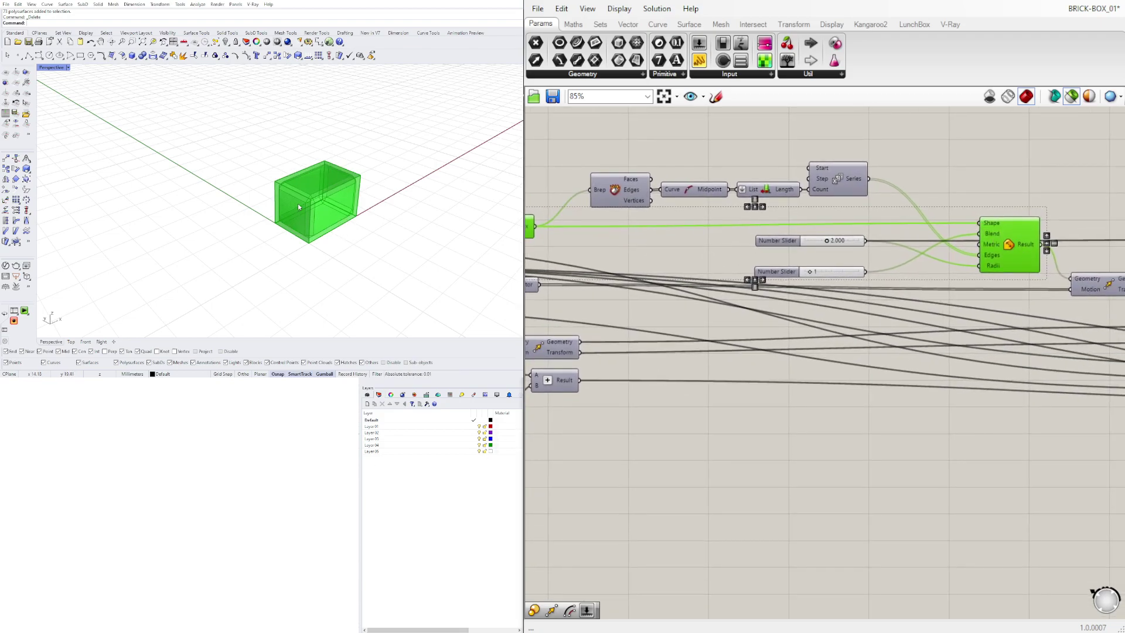
pyautogui.scroll(5, 299, 208)
pyautogui.scroll(-4, 309, 166)
pyautogui.scroll(2, 312, 176)
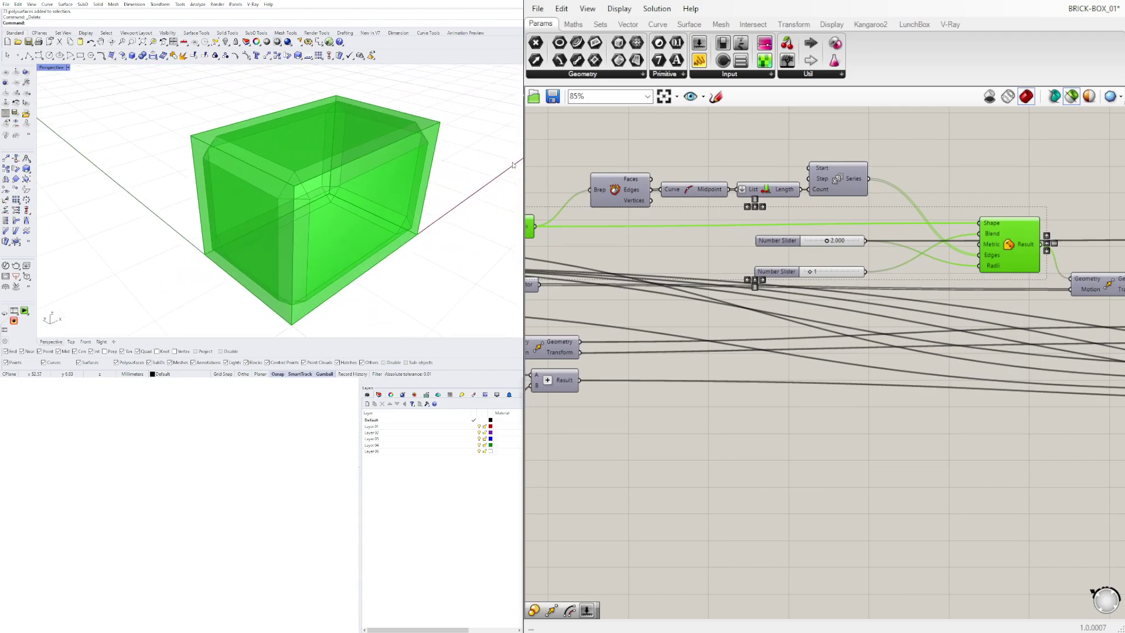
pyautogui.scroll(4, 812, 271)
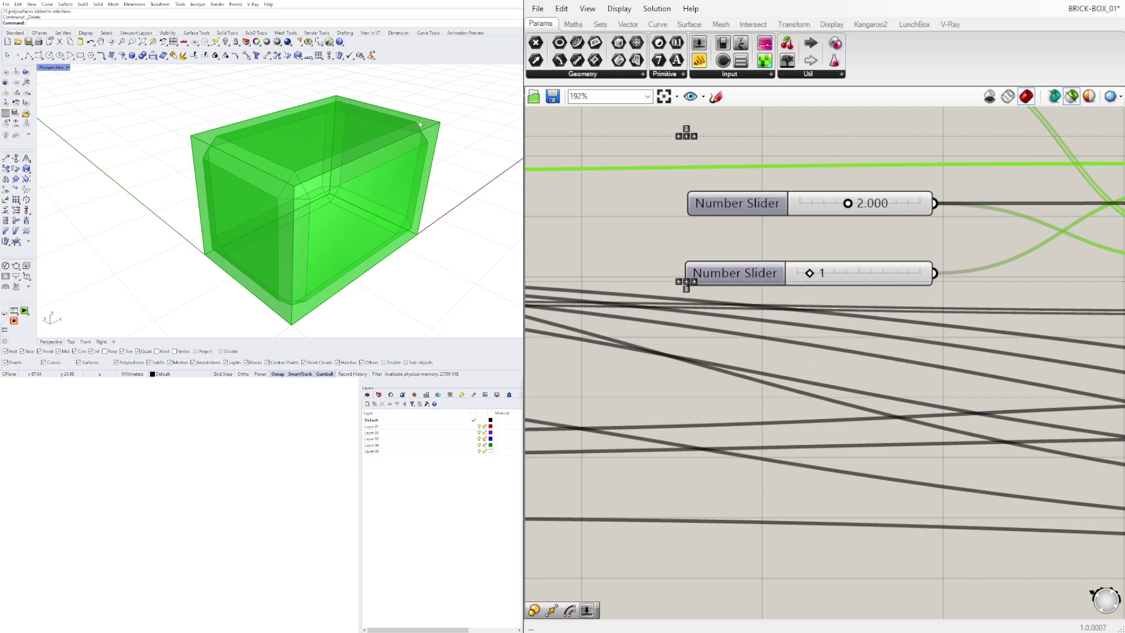
pyautogui.scroll(-5, 666, 218)
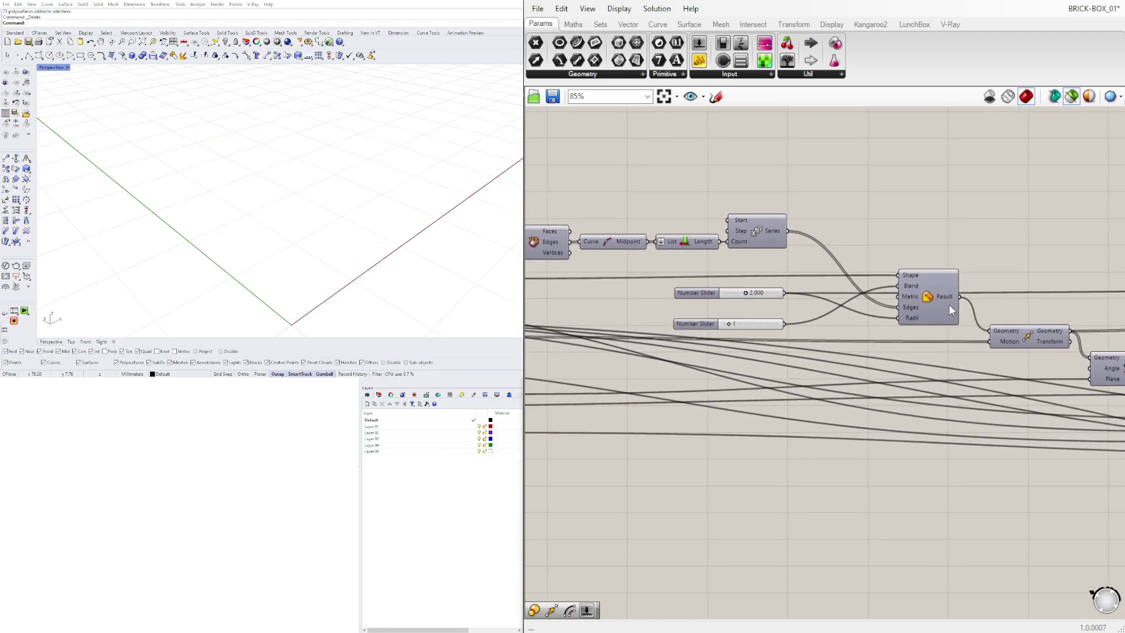
# - Preview the edge-filleted brick alone and examine the number sliders connected to its fillet component
pyautogui.moveTo(364, 237)
pyautogui.mouseDown(button='right')
pyautogui.moveTo(393, 207)
pyautogui.moveTo(359, 229)
pyautogui.moveTo(375, 225)
pyautogui.mouseUp(button='right')
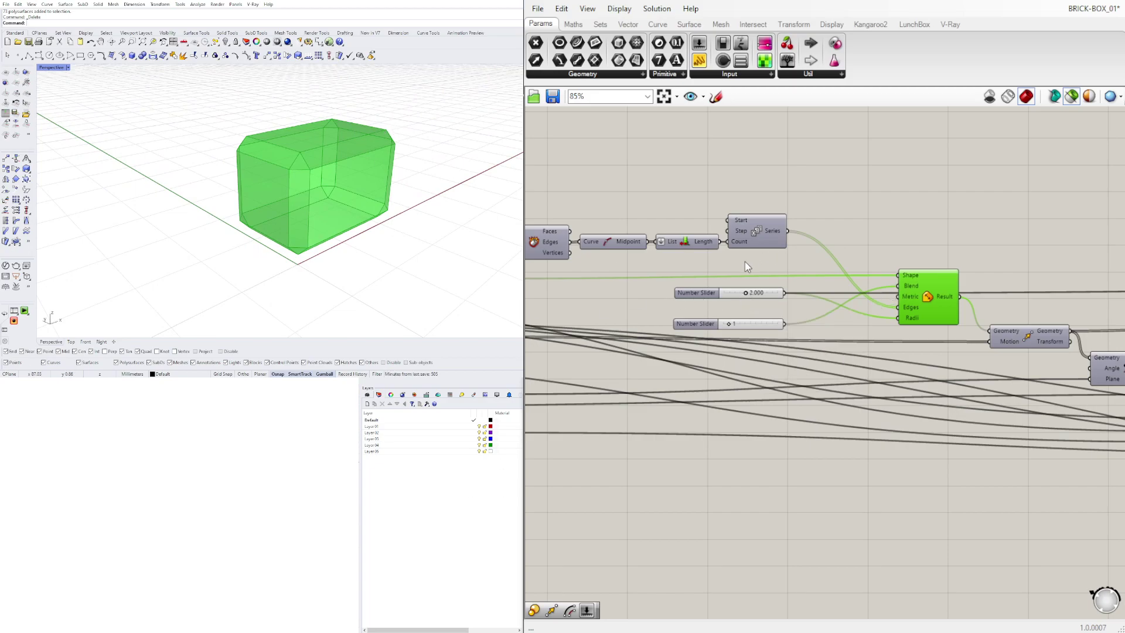
pyautogui.scroll(4, 744, 295)
pyautogui.click(750, 297)
pyautogui.doubleClick(758, 295)
pyautogui.click(1036, 226)
pyautogui.moveTo(1036, 227); pyautogui.dragTo(839, 234, button='right')
pyautogui.click(932, 267)
pyautogui.moveTo(593, 301); pyautogui.dragTo(740, 300, button='right')
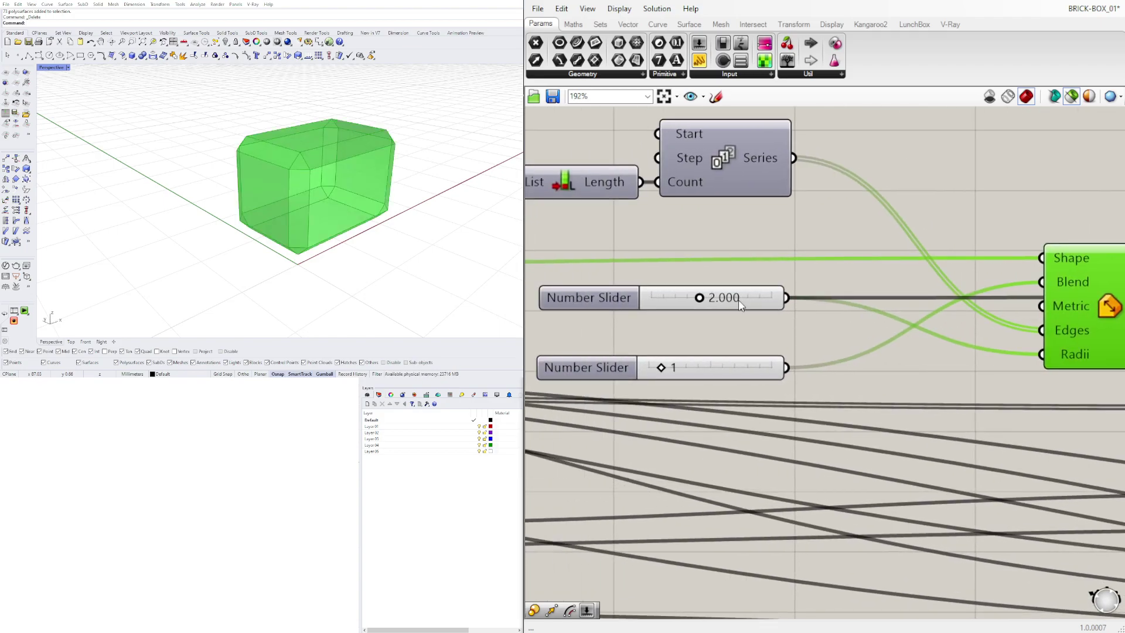
# - Set the fillet radius slider to 0 and preview the fillet component's result
pyautogui.doubleClick(739, 302)
pyautogui.write('0')
pyautogui.press('Return')
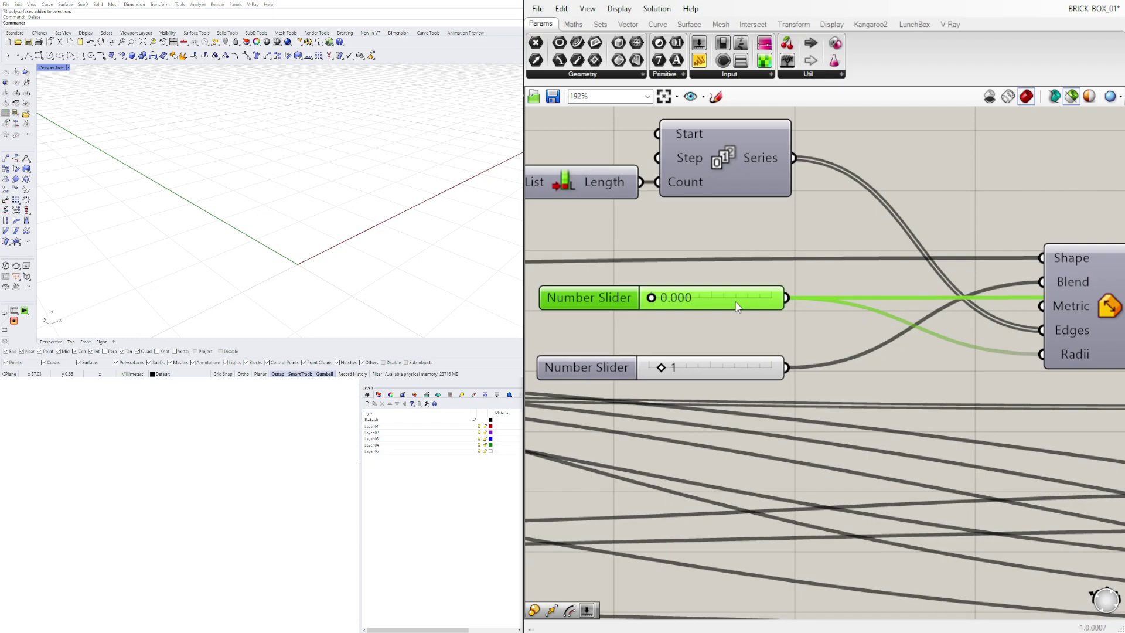
pyautogui.click(863, 279)
pyautogui.scroll(-2, 879, 230)
pyautogui.click(1031, 348)
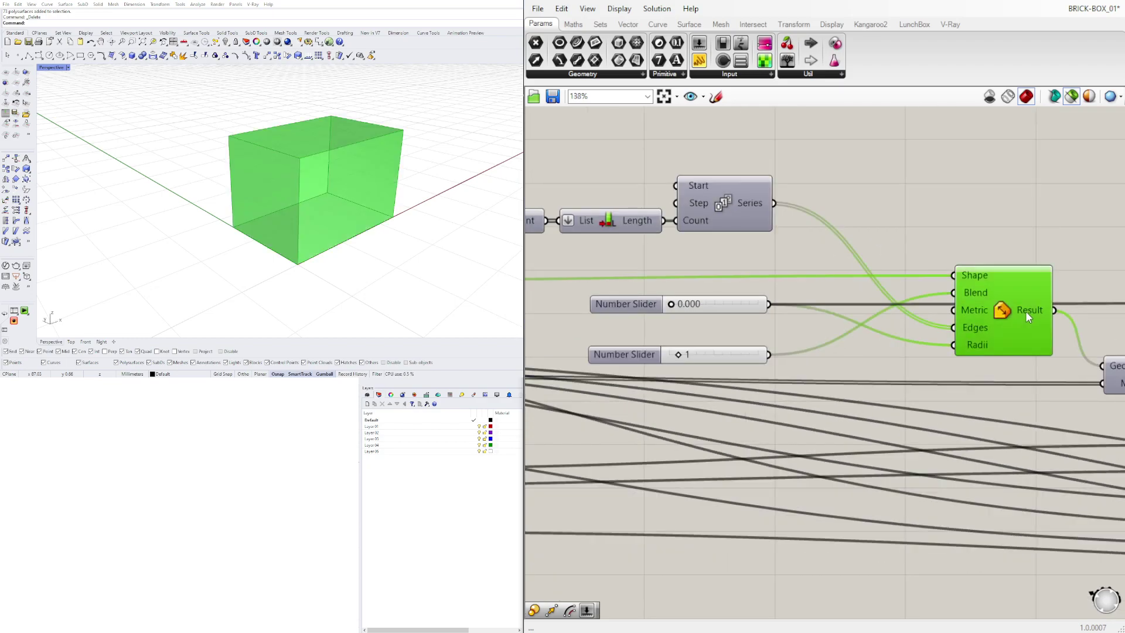
# - Set the fillet radius slider to 1 and the blend slider to 0, and preview the filleted brick
pyautogui.moveTo(692, 302); pyautogui.dragTo(772, 308, button='right')
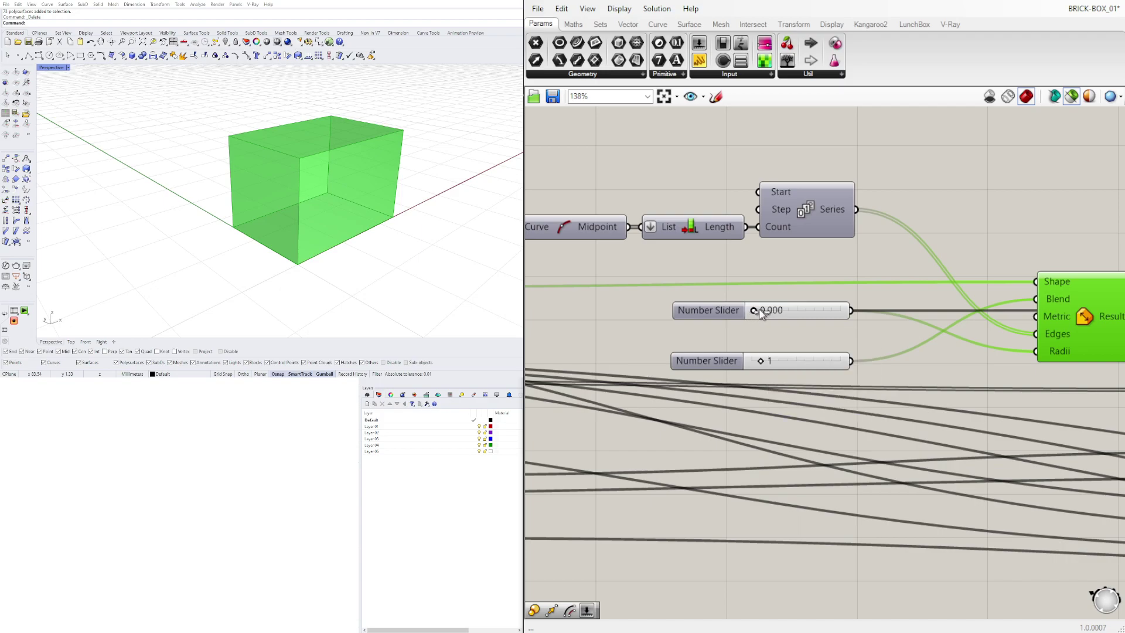
pyautogui.moveTo(762, 311); pyautogui.dragTo(766, 312)
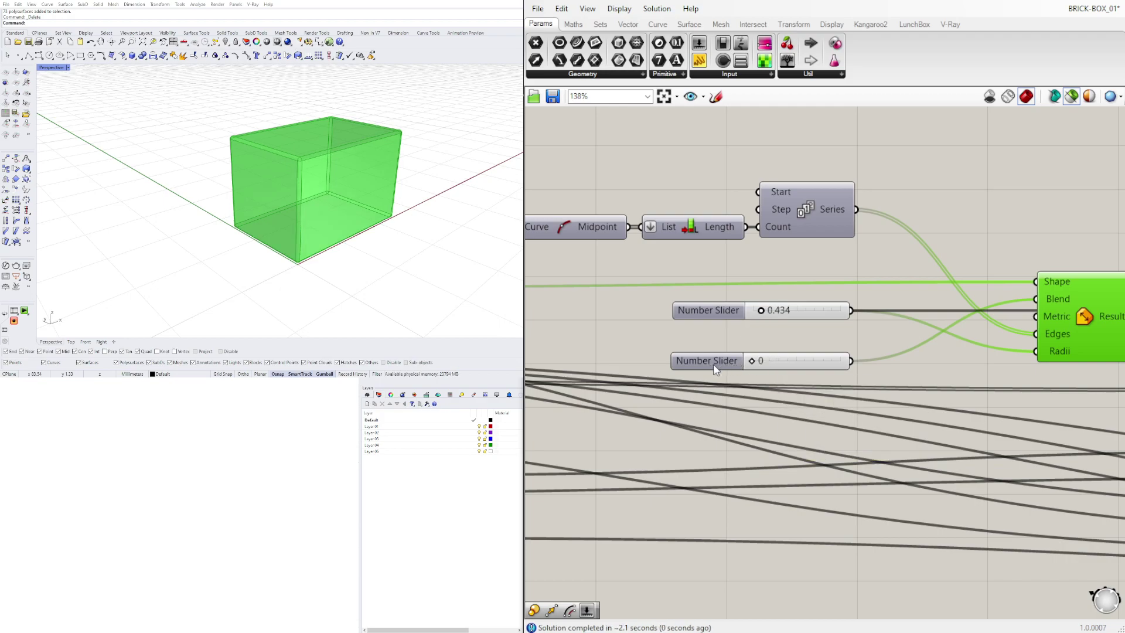
pyautogui.moveTo(770, 360); pyautogui.dragTo(766, 355)
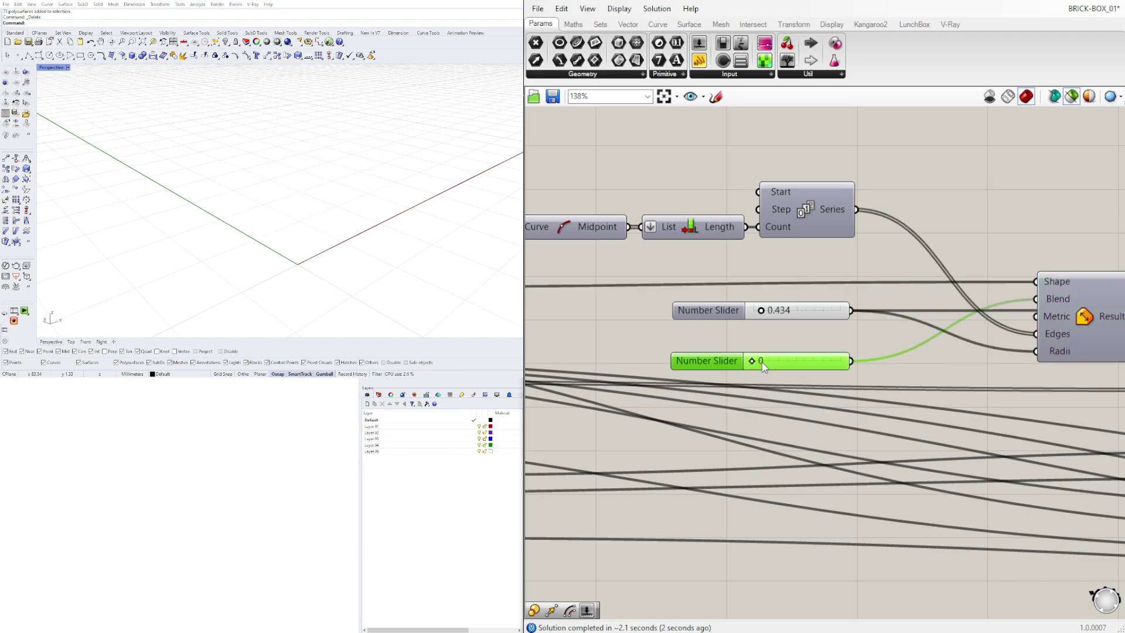
pyautogui.doubleClick(764, 361)
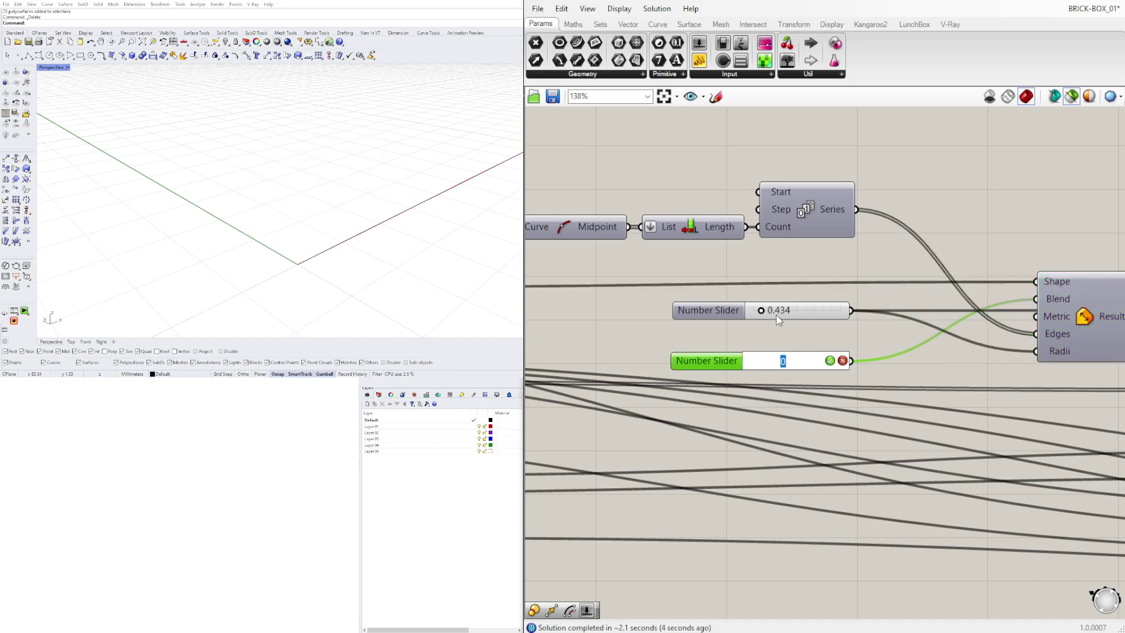
pyautogui.doubleClick(778, 316)
pyautogui.write('1')
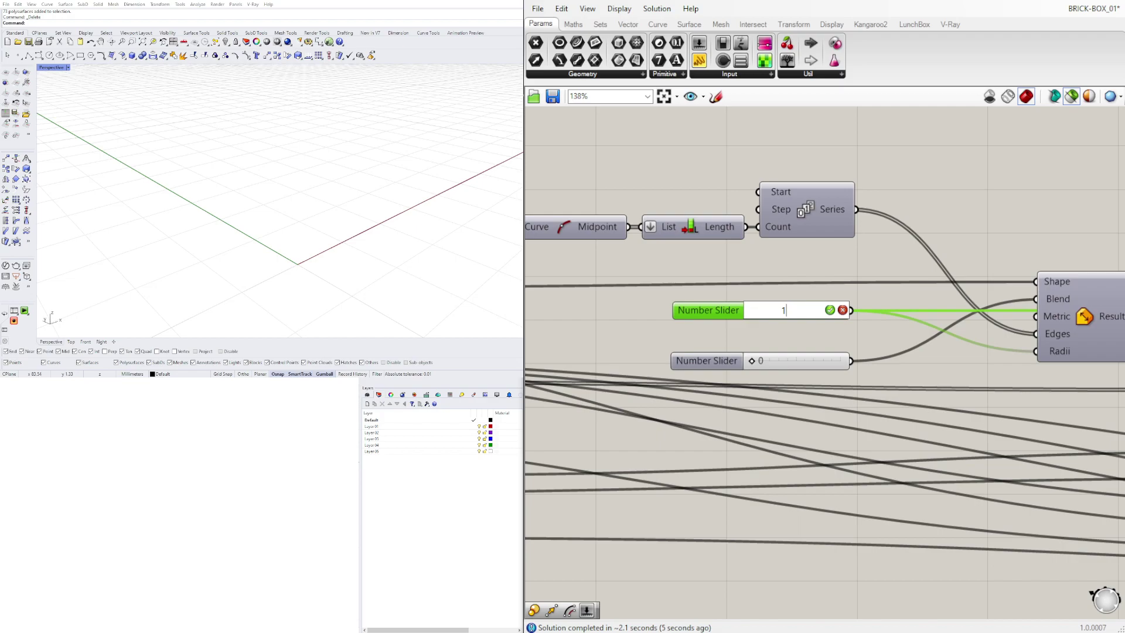
pyautogui.press('Return')
pyautogui.click(1092, 292)
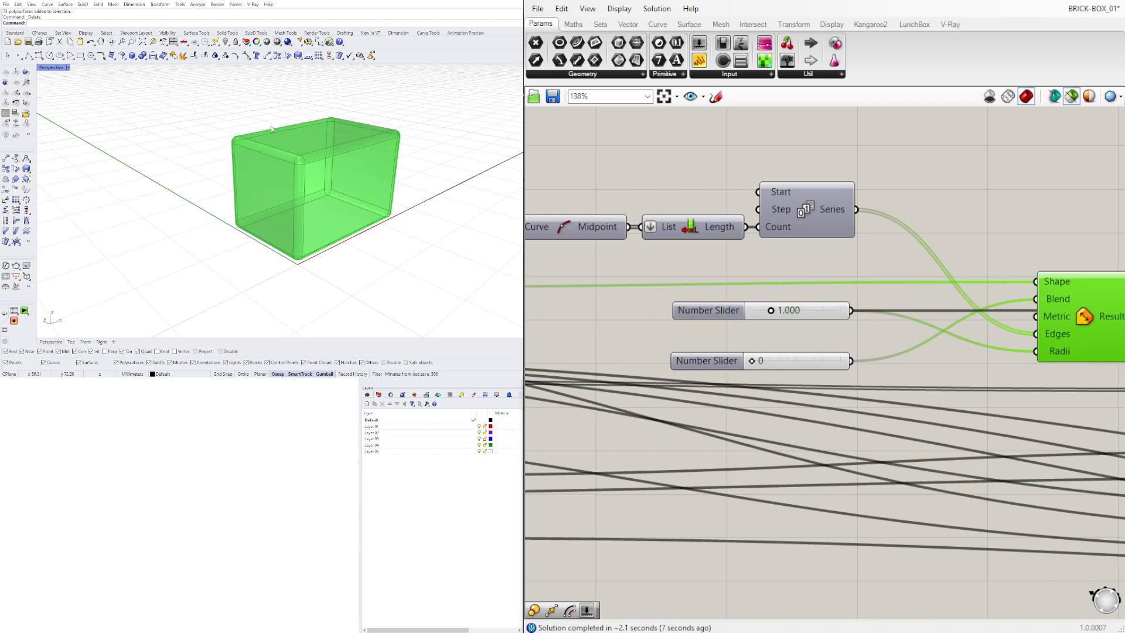
# - Preview the Move component after the fillet and examine the row of bricks it outputs as translated geometry
pyautogui.scroll(-5, 326, 199)
pyautogui.scroll(-4, 754, 199)
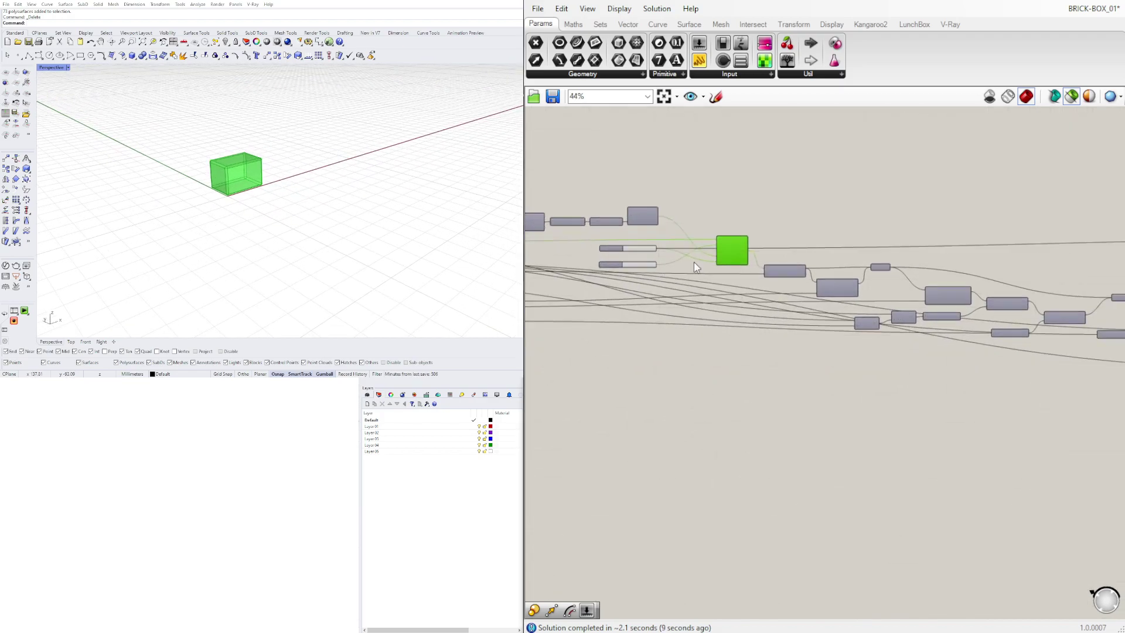
pyautogui.scroll(2, 739, 254)
pyautogui.click(836, 284)
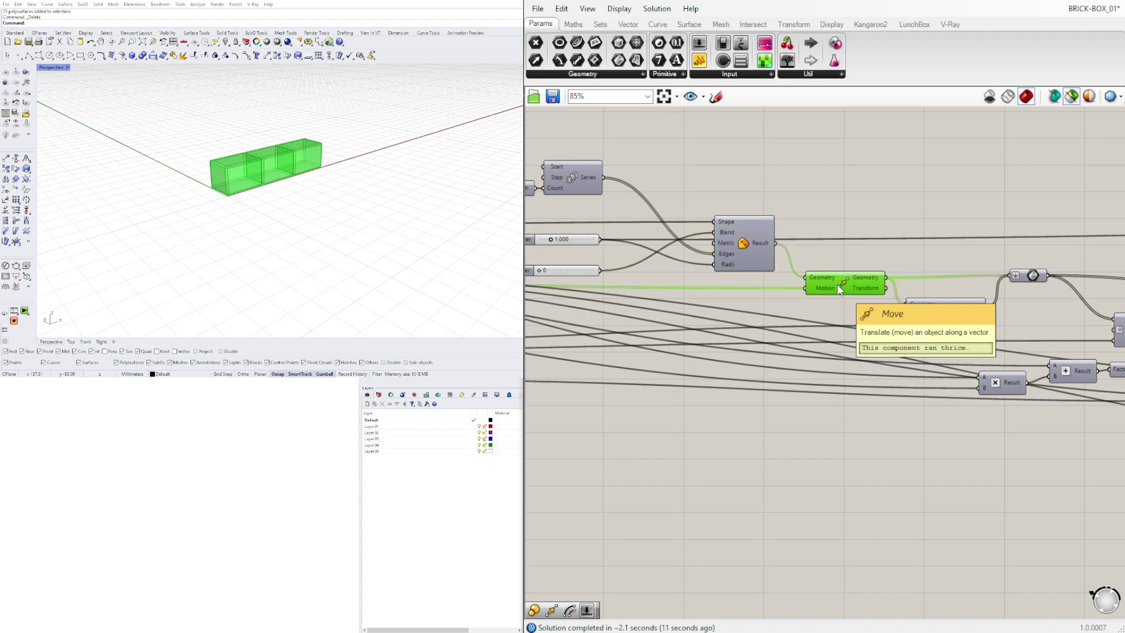
pyautogui.moveTo(860, 279)
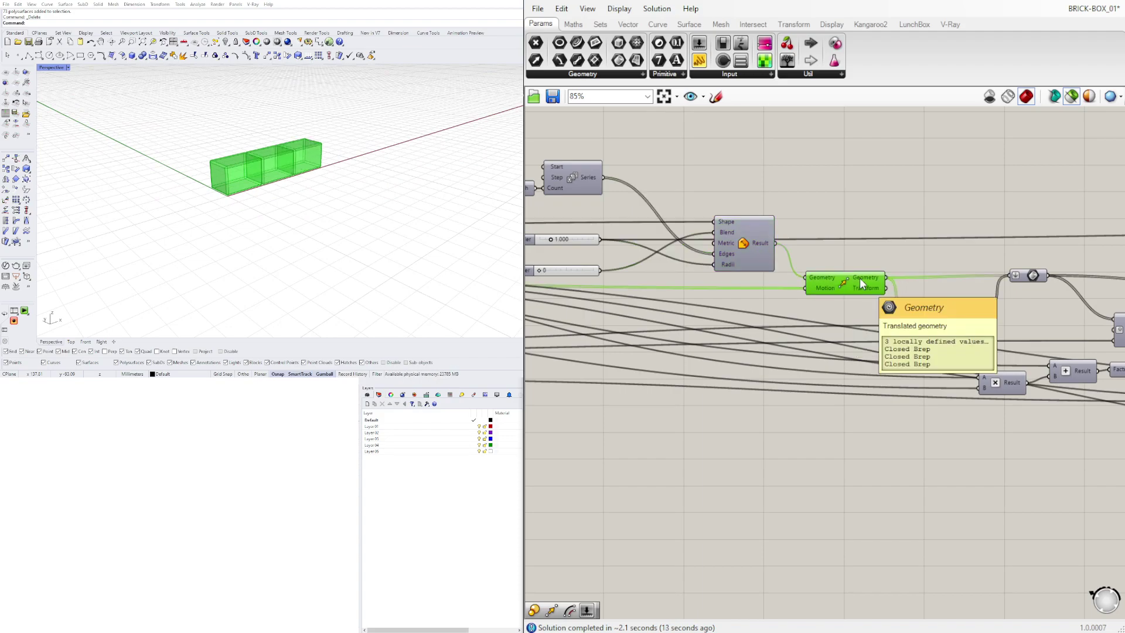
pyautogui.moveTo(631, 286); pyautogui.dragTo(1007, 263, button='right')
pyautogui.scroll(-4, 669, 261)
pyautogui.moveTo(896, 286); pyautogui.dragTo(698, 286, button='right')
pyautogui.scroll(2, 789, 256)
pyautogui.scroll(2, 789, 260)
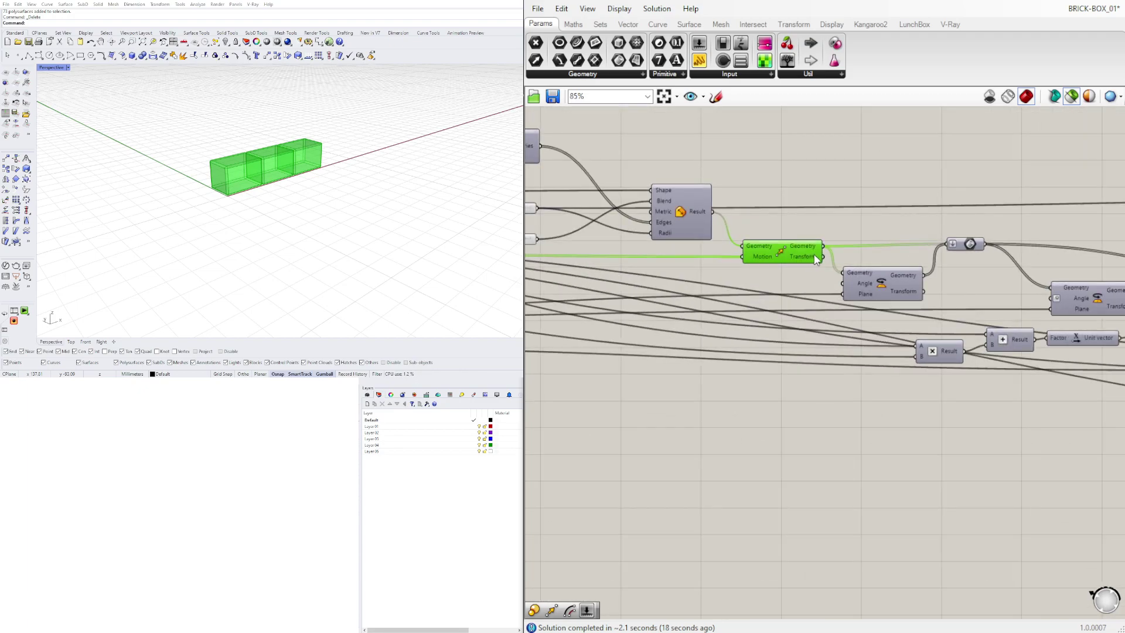
# - Preview the moved brick row together with its rotated copy and inspect the Move component supplying the rotation plane
pyautogui.keyDown('shift'); pyautogui.click(881, 285); pyautogui.keyUp('shift')
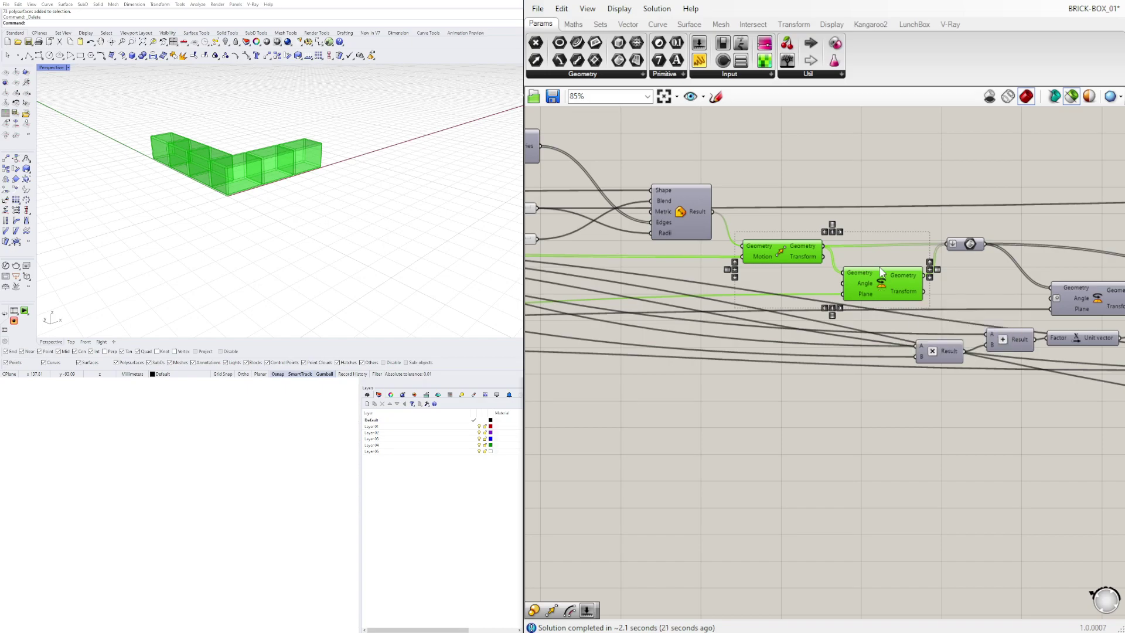
pyautogui.scroll(-6, 877, 271)
pyautogui.scroll(6, 664, 295)
pyautogui.moveTo(643, 295); pyautogui.dragTo(805, 296, button='right')
pyautogui.keyDown('shift'); pyautogui.click(720, 290); pyautogui.keyUp('shift')
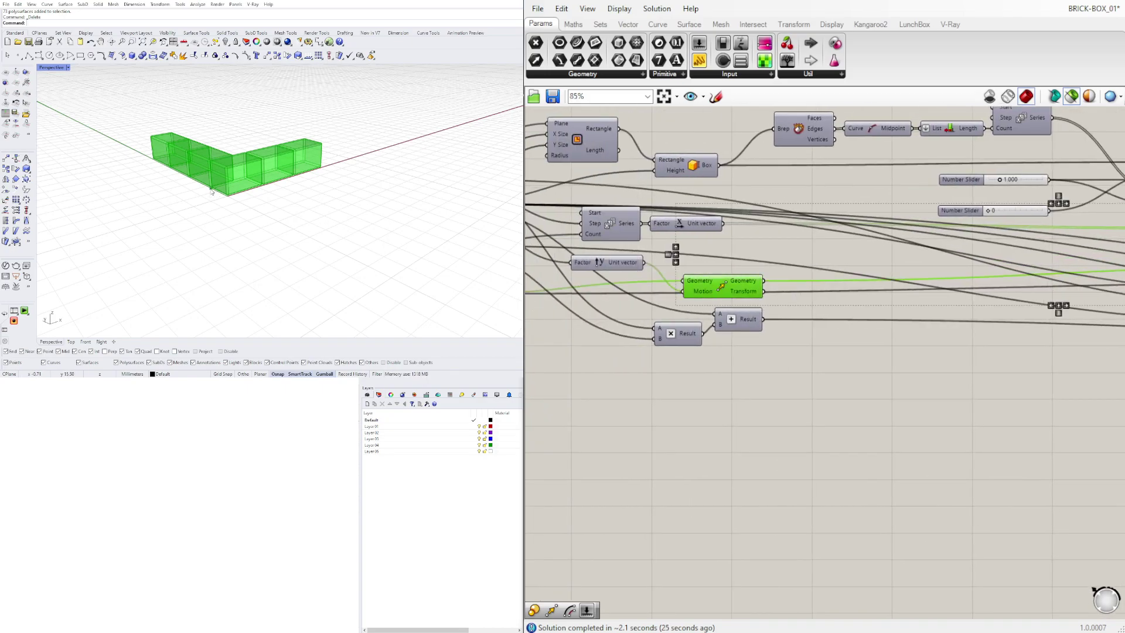
pyautogui.scroll(-3, 1004, 334)
pyautogui.scroll(4, 825, 321)
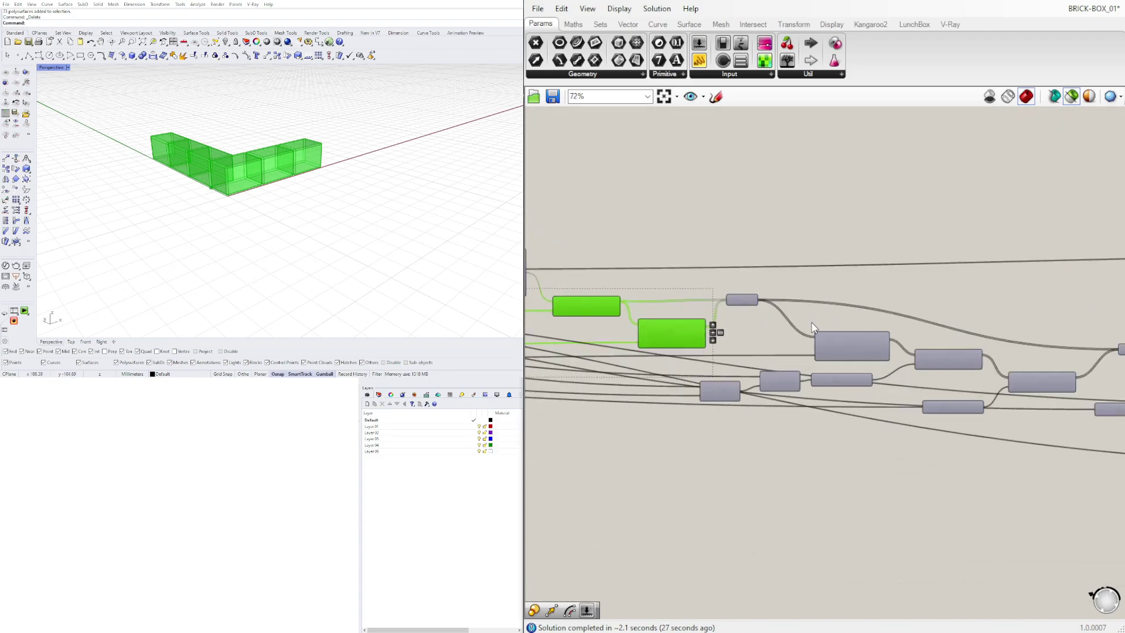
pyautogui.moveTo(757, 404); pyautogui.dragTo(869, 376, button='right')
# - Preview the geometry parameter collecting both brick rows together with the second Rotate and the two Move components after it
pyautogui.click(810, 265)
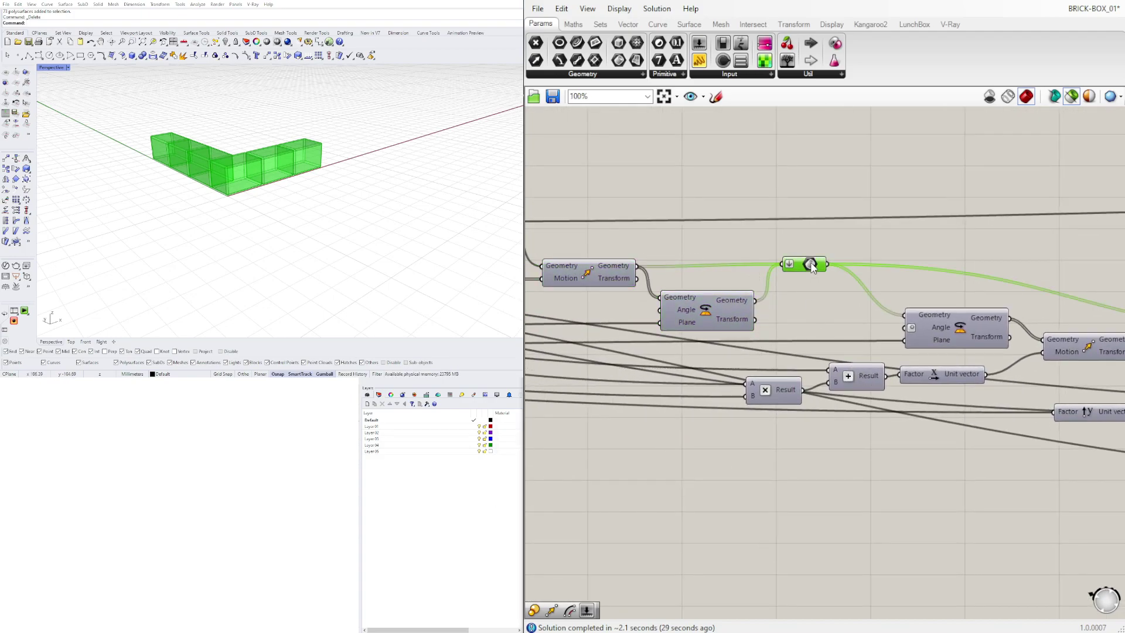
pyautogui.scroll(-3, 813, 266)
pyautogui.moveTo(818, 300); pyautogui.dragTo(764, 331, button='right')
pyautogui.scroll(2, 789, 300)
pyautogui.keyDown('shift'); pyautogui.click(758, 328); pyautogui.keyUp('shift')
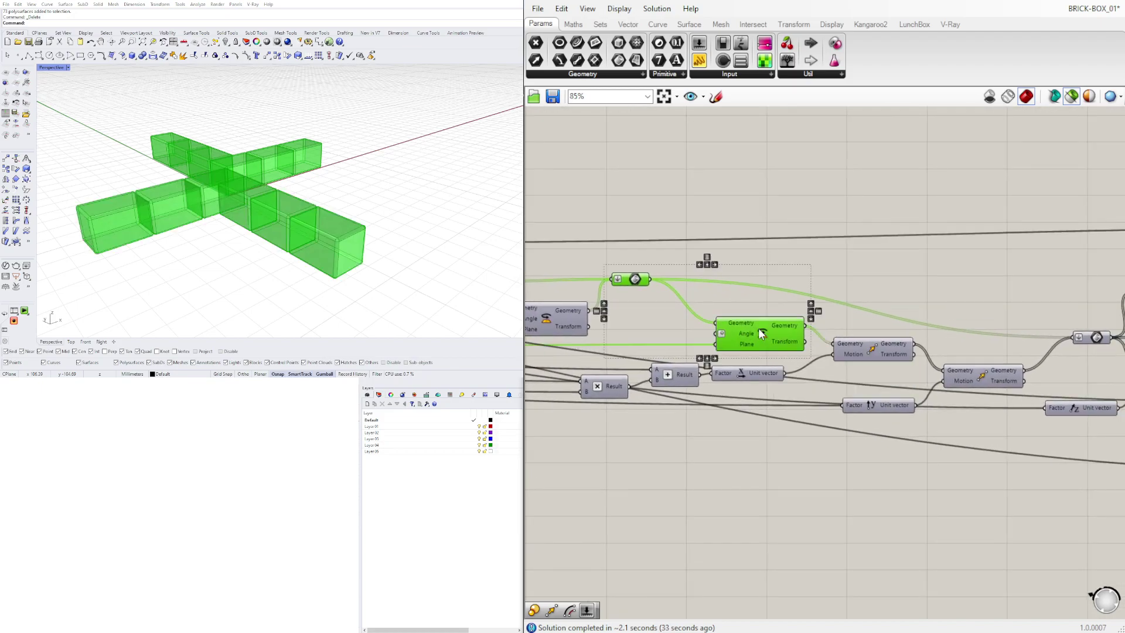
pyautogui.keyDown('shift'); pyautogui.click(873, 352); pyautogui.keyUp('shift')
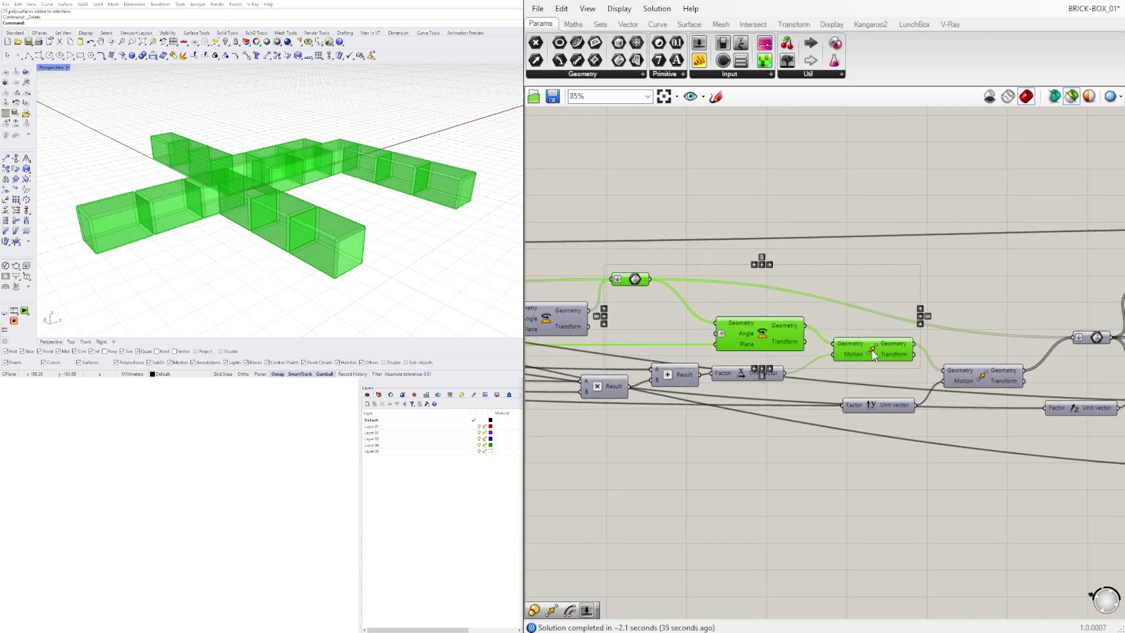
pyautogui.keyDown('shift'); pyautogui.click(982, 374); pyautogui.keyUp('shift')
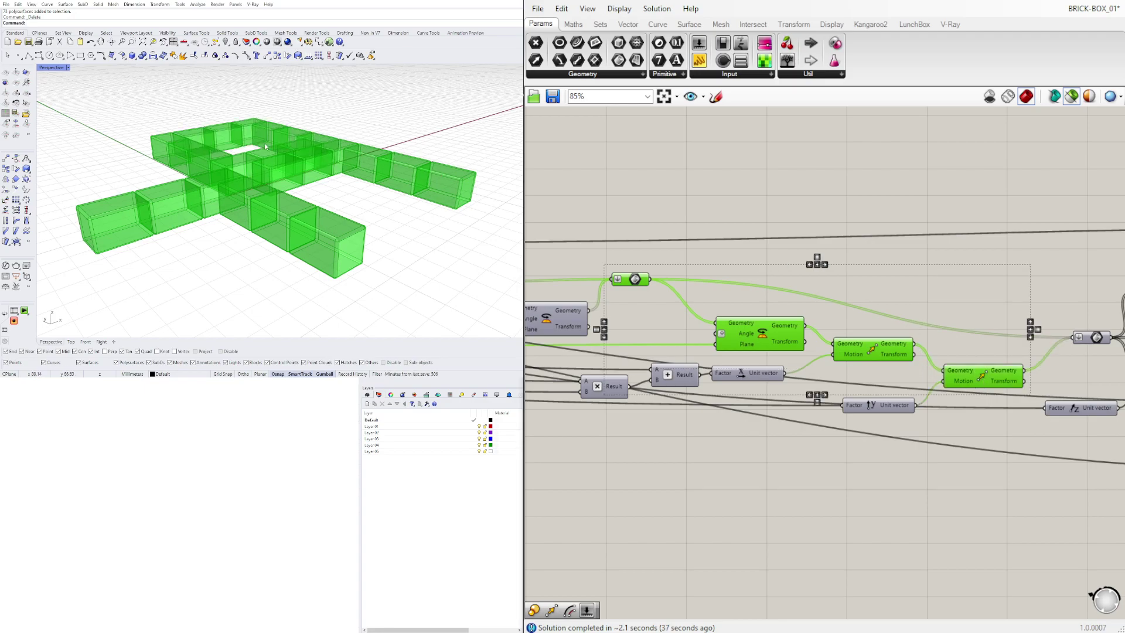
# - Take both Move components out of the preview and compare the two brick rows with and without the second rotation
pyautogui.keyDown('ctrl'); pyautogui.click(993, 384); pyautogui.keyUp('ctrl')
pyautogui.keyDown('ctrl'); pyautogui.click(864, 349); pyautogui.keyUp('ctrl')
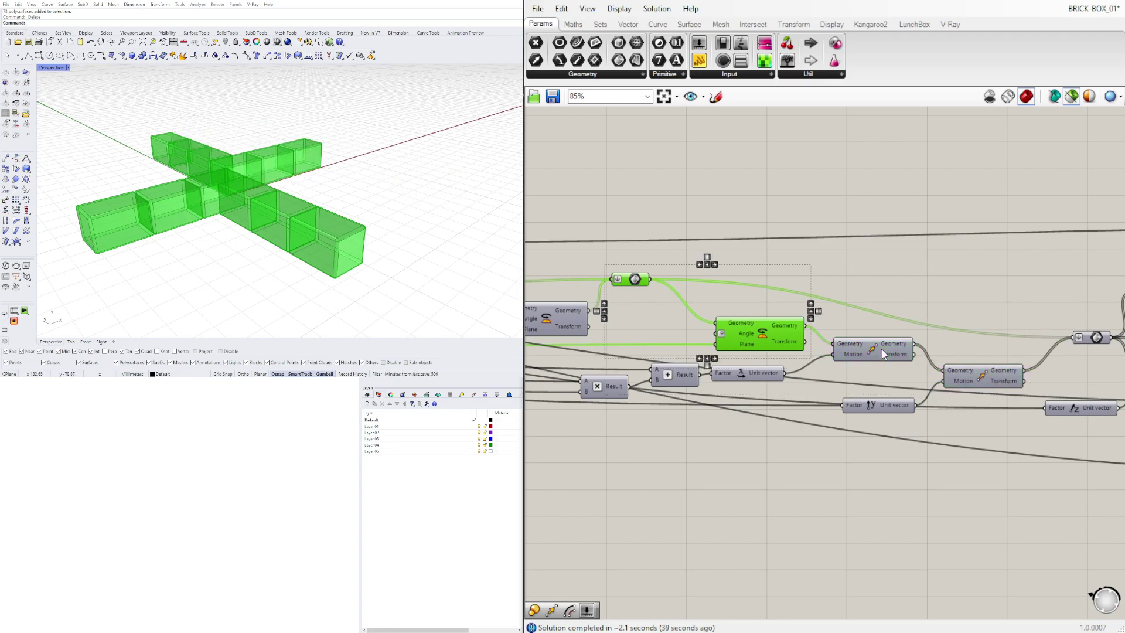
pyautogui.keyDown('ctrl'); pyautogui.click(751, 333); pyautogui.keyUp('ctrl')
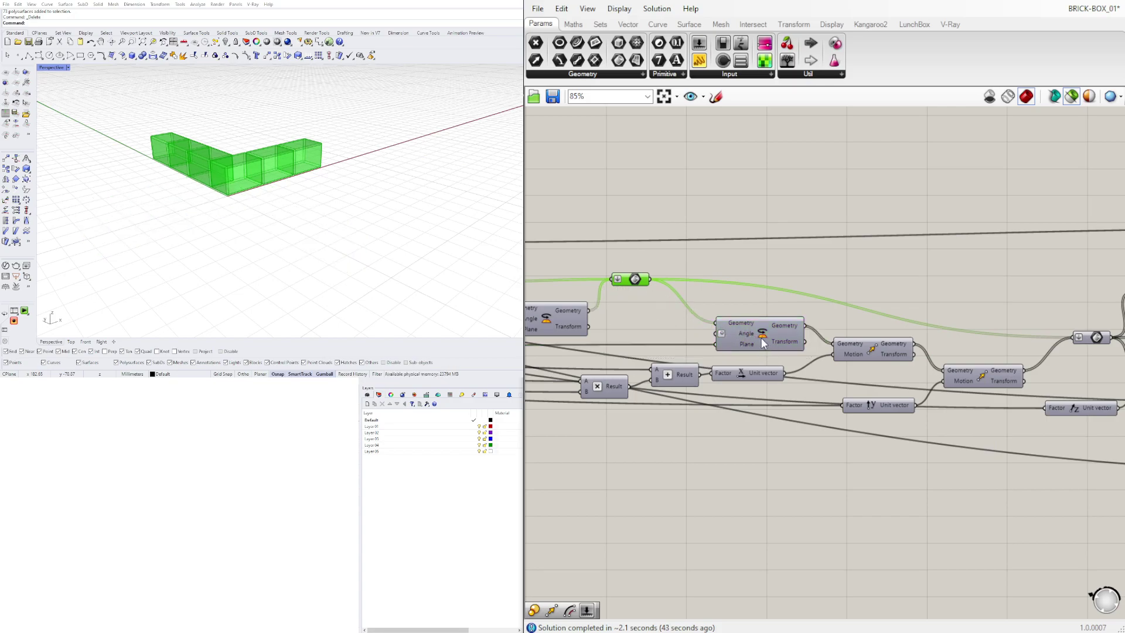
pyautogui.keyDown('shift'); pyautogui.click(743, 333); pyautogui.keyUp('shift')
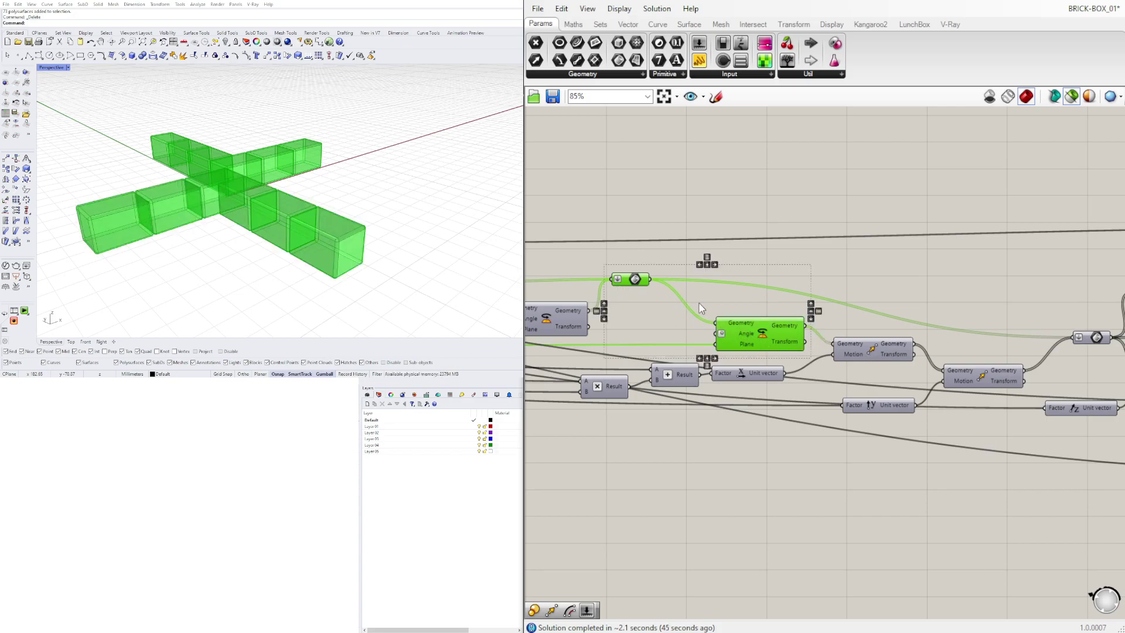
# - Preview the two original brick rows with only the X-direction Move of the rotated copy and inspect its vector inputs
pyautogui.keyDown('ctrl'); pyautogui.click(765, 332); pyautogui.keyUp('ctrl')
pyautogui.keyDown('shift'); pyautogui.click(873, 349); pyautogui.keyUp('shift')
pyautogui.moveTo(310, 200); pyautogui.dragTo(235, 218, button='right')
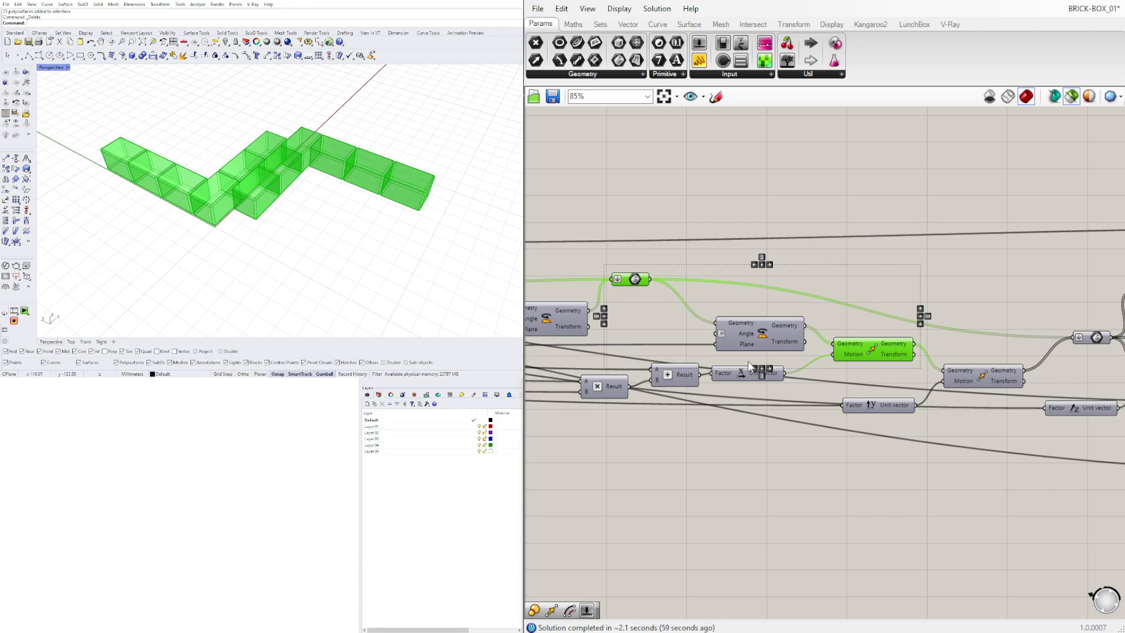
pyautogui.moveTo(683, 378); pyautogui.dragTo(556, 367, button='right')
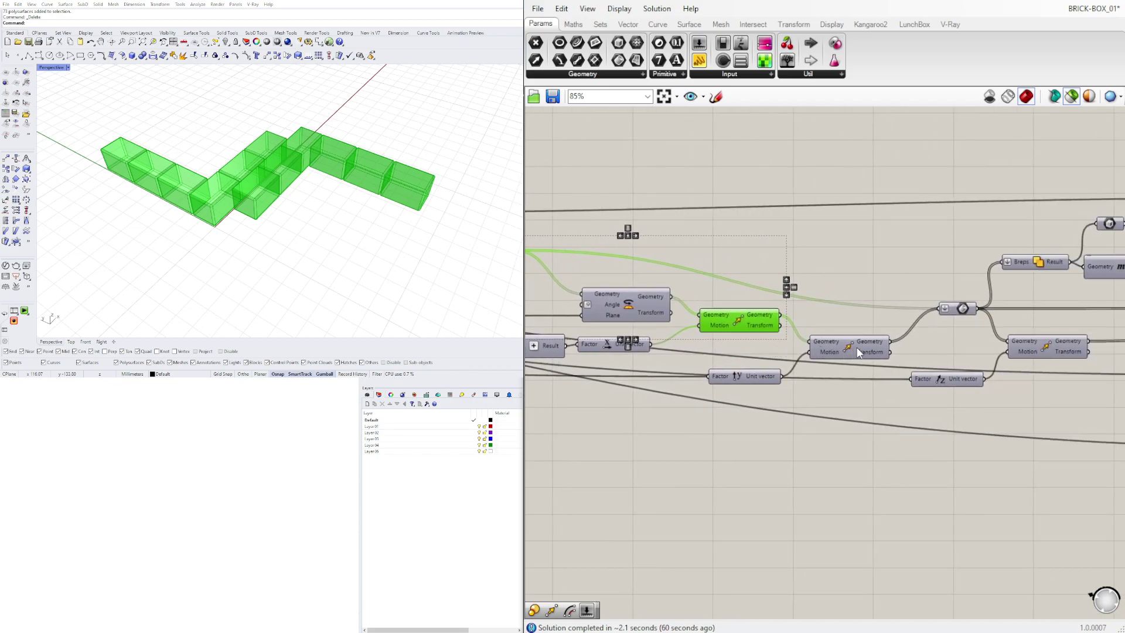
# - Preview the original brick rows with only the Y-direction Move and inspect the square course from above
pyautogui.keyDown('ctrl'); pyautogui.click(736, 319); pyautogui.keyUp('ctrl')
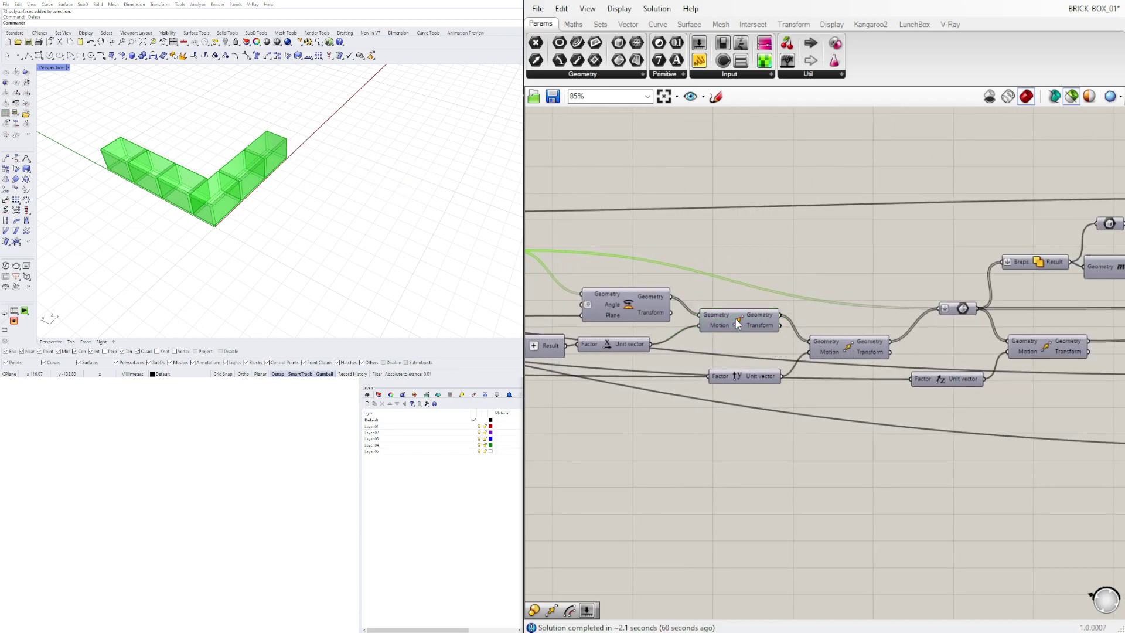
pyautogui.keyDown('shift'); pyautogui.click(851, 355); pyautogui.keyUp('shift')
pyautogui.keyDown('shift'); pyautogui.moveTo(251, 130); pyautogui.dragTo(293, 159, button='right'); pyautogui.keyUp('shift')
pyautogui.moveTo(293, 159); pyautogui.dragTo(256, 128, button='right')
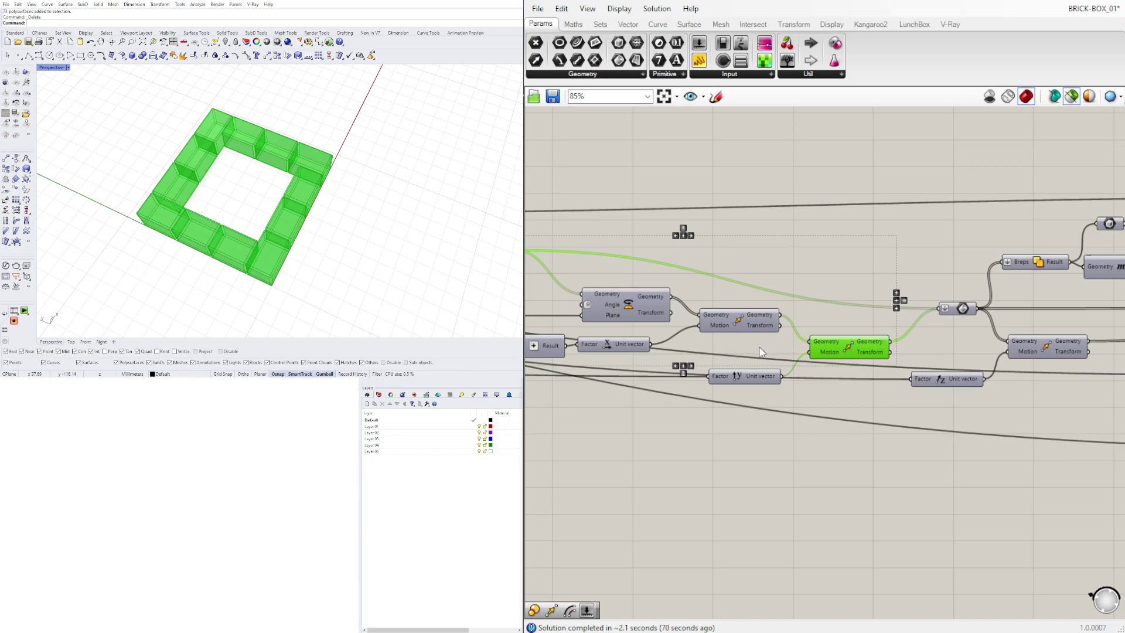
# - Preview the geometry parameter holding the full first course, together with the Z-direction Move that copies it upward
pyautogui.moveTo(968, 316); pyautogui.dragTo(823, 302, button='right')
pyautogui.click(819, 299)
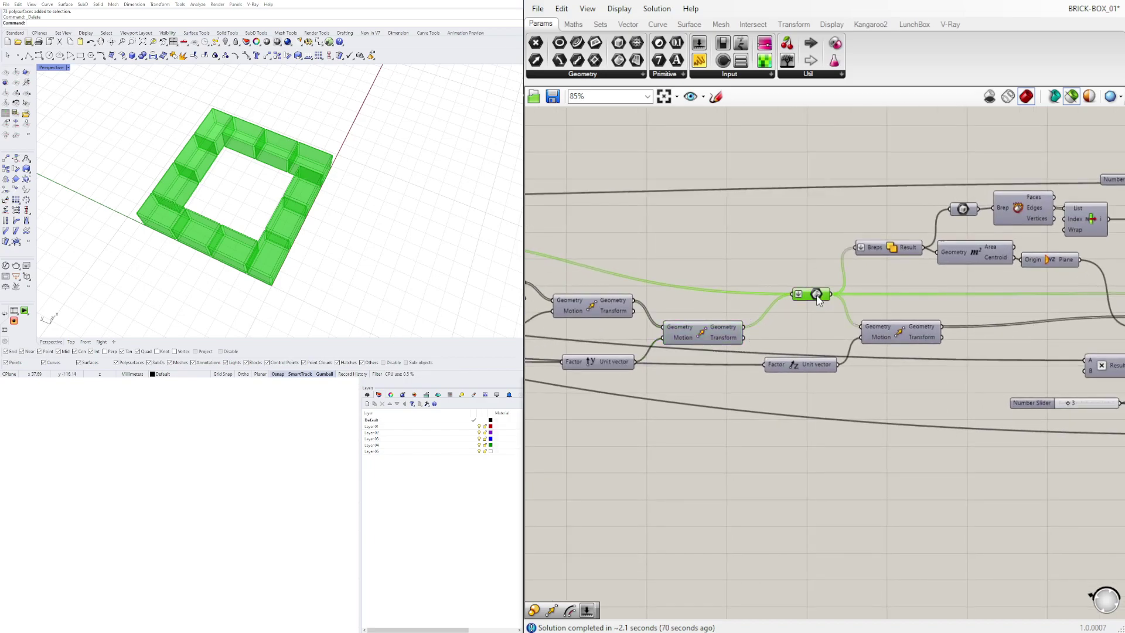
pyautogui.moveTo(826, 302); pyautogui.dragTo(672, 249, button='right')
pyautogui.click(748, 281)
pyautogui.moveTo(331, 215); pyautogui.dragTo(327, 154, button='right')
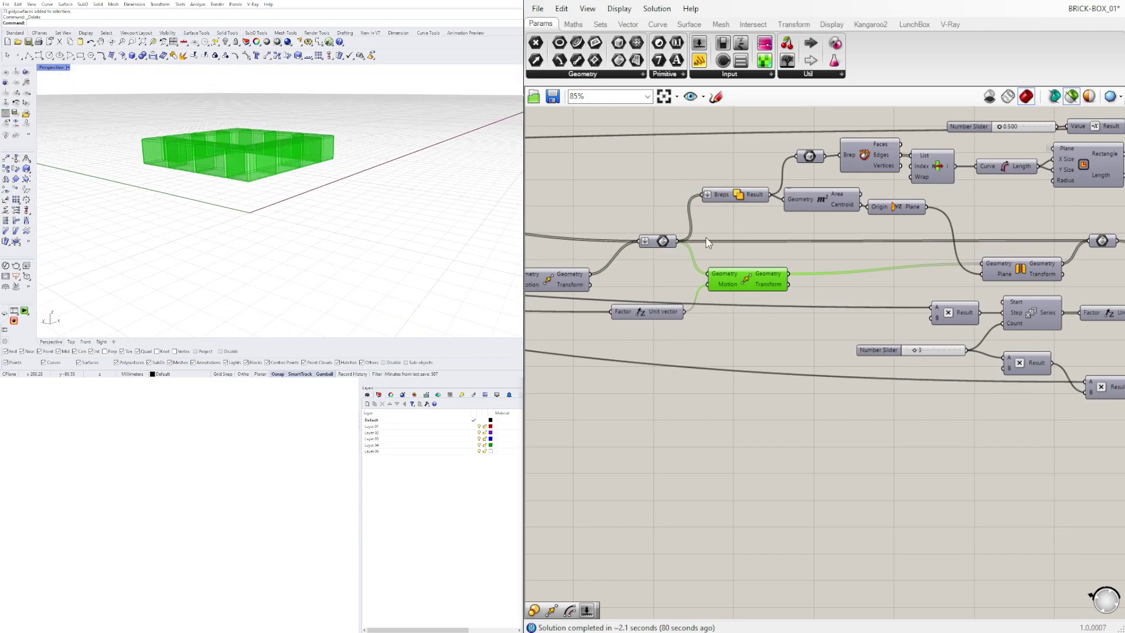
pyautogui.keyDown('shift'); pyautogui.click(662, 241); pyautogui.keyUp('shift')
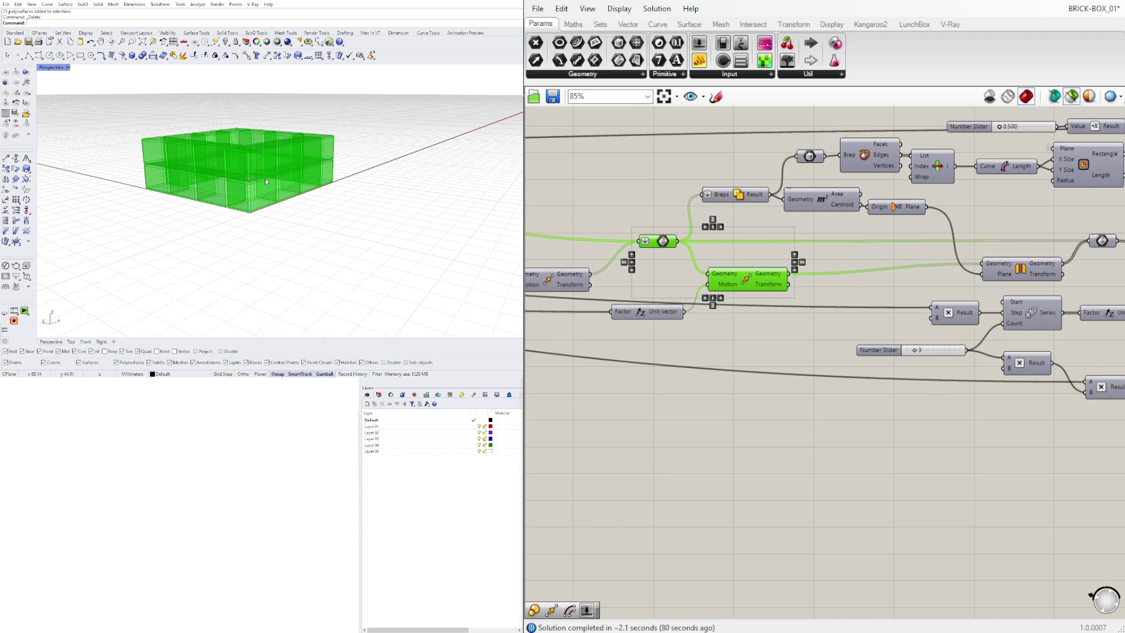
pyautogui.moveTo(762, 244); pyautogui.dragTo(672, 297, button='right')
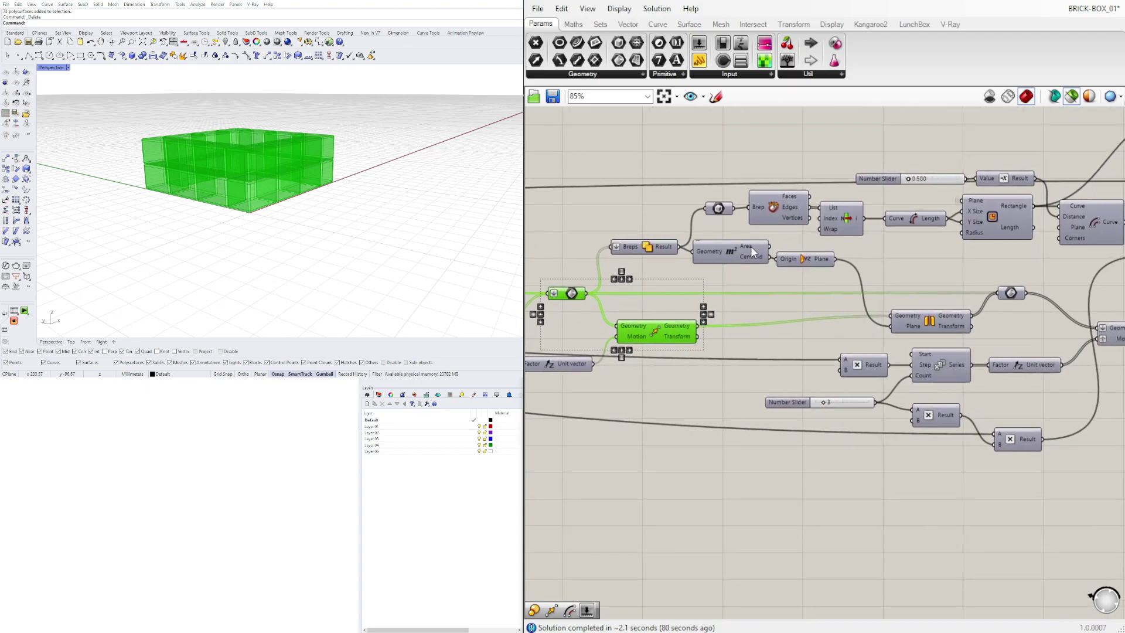
# - Inspect the Area component supplying the mirror plane's centroid and preview the first course with the mirrored second course
pyautogui.keyDown('shift'); pyautogui.click(732, 247); pyautogui.keyUp('shift')
pyautogui.moveTo(387, 140)
pyautogui.mouseDown(button='right')
pyautogui.moveTo(372, 206)
pyautogui.moveTo(403, 141)
pyautogui.mouseUp(button='right')
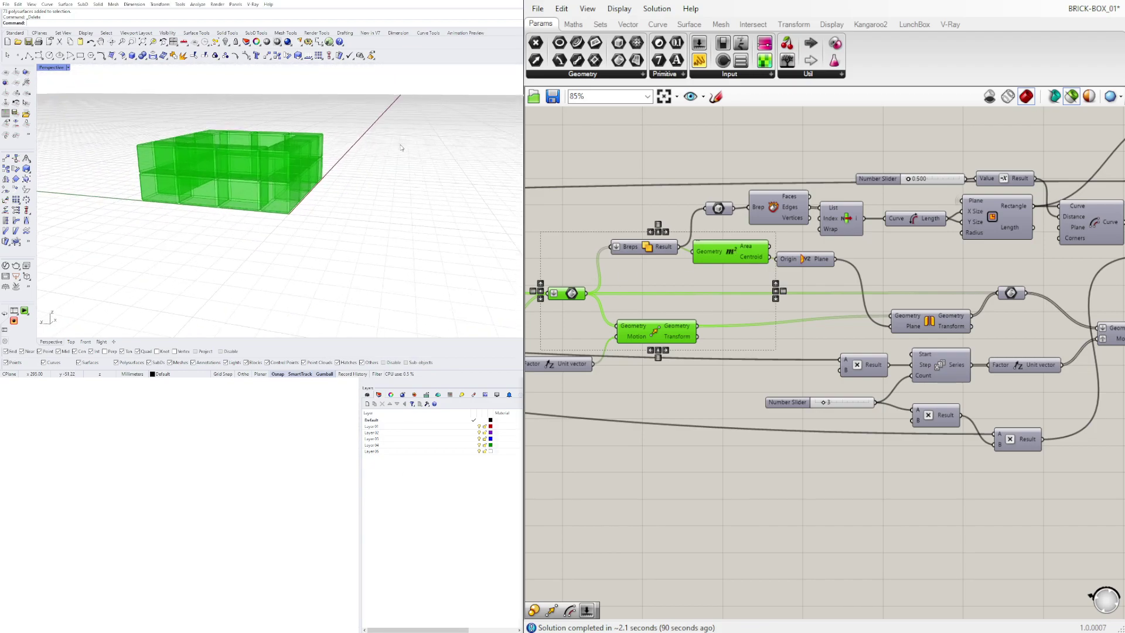
pyautogui.keyDown('shift'); pyautogui.click(931, 321); pyautogui.keyUp('shift')
pyautogui.click(638, 324)
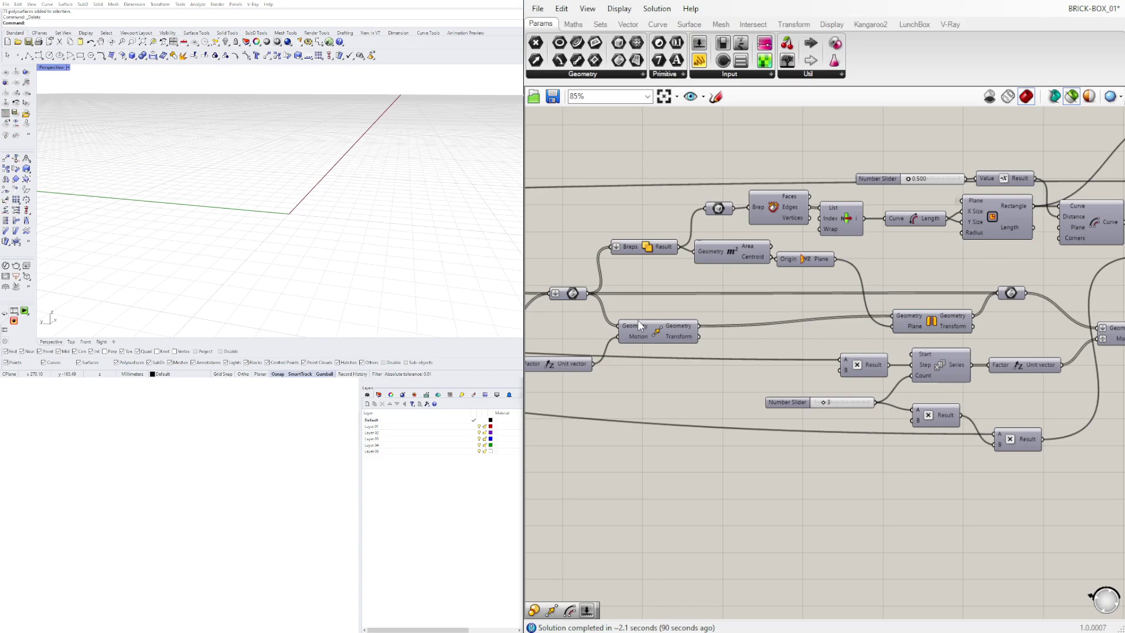
pyautogui.click(574, 295)
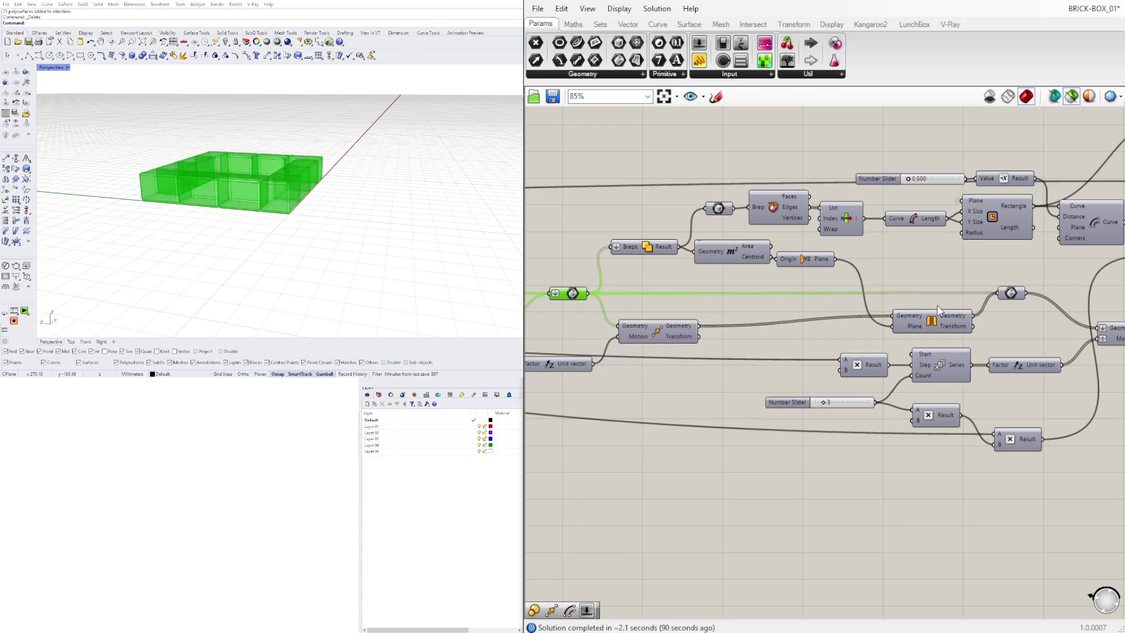
pyautogui.keyDown('shift'); pyautogui.click(932, 323); pyautogui.keyUp('shift')
pyautogui.moveTo(372, 173); pyautogui.dragTo(275, 218, button='right')
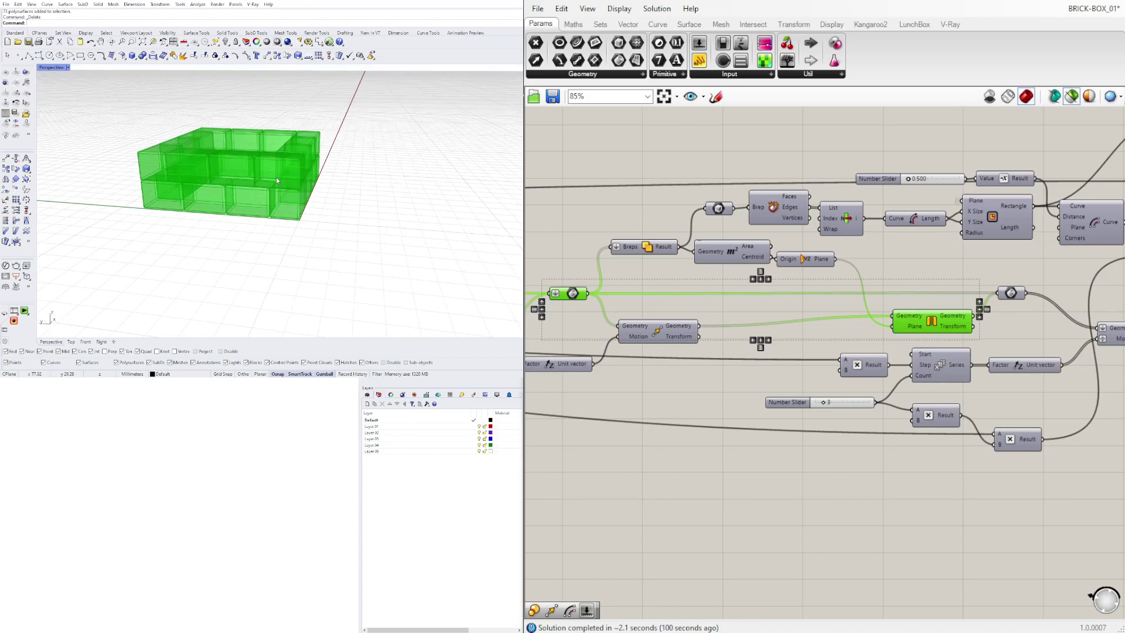
# - Preview the geometry parameter holding both courses and the Move component that stacks them vertically, and inspect its series inputs
pyautogui.scroll(-2, 1046, 335)
pyautogui.moveTo(1047, 336); pyautogui.dragTo(907, 337, button='right')
pyautogui.scroll(3, 903, 331)
pyautogui.click(876, 294)
pyautogui.moveTo(875, 295); pyautogui.dragTo(875, 221, button='right')
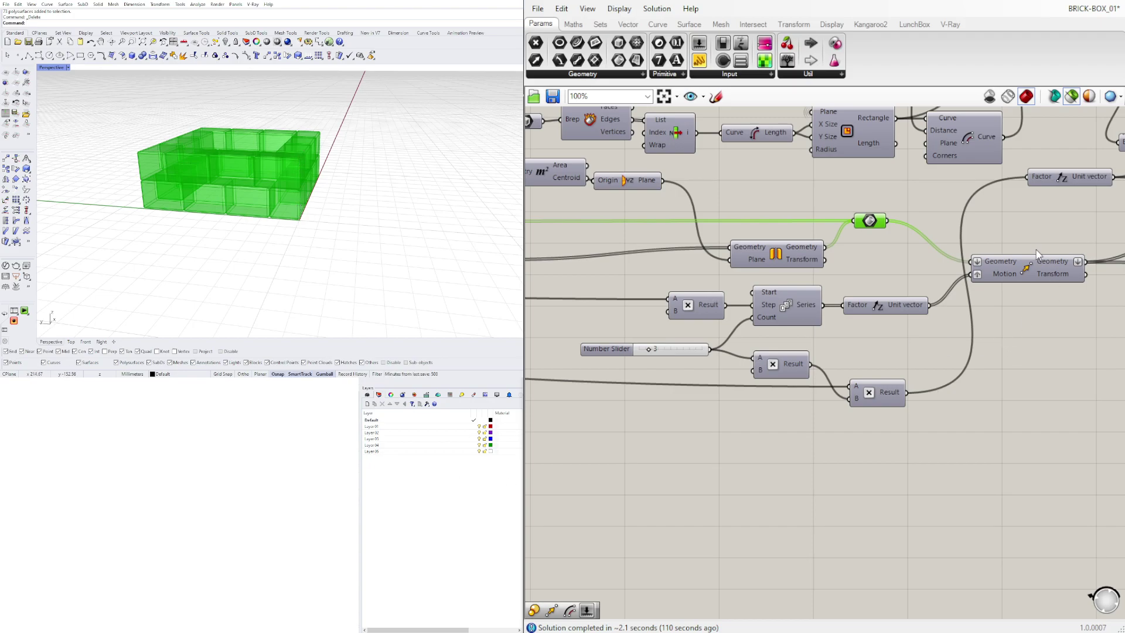
pyautogui.click(1025, 267)
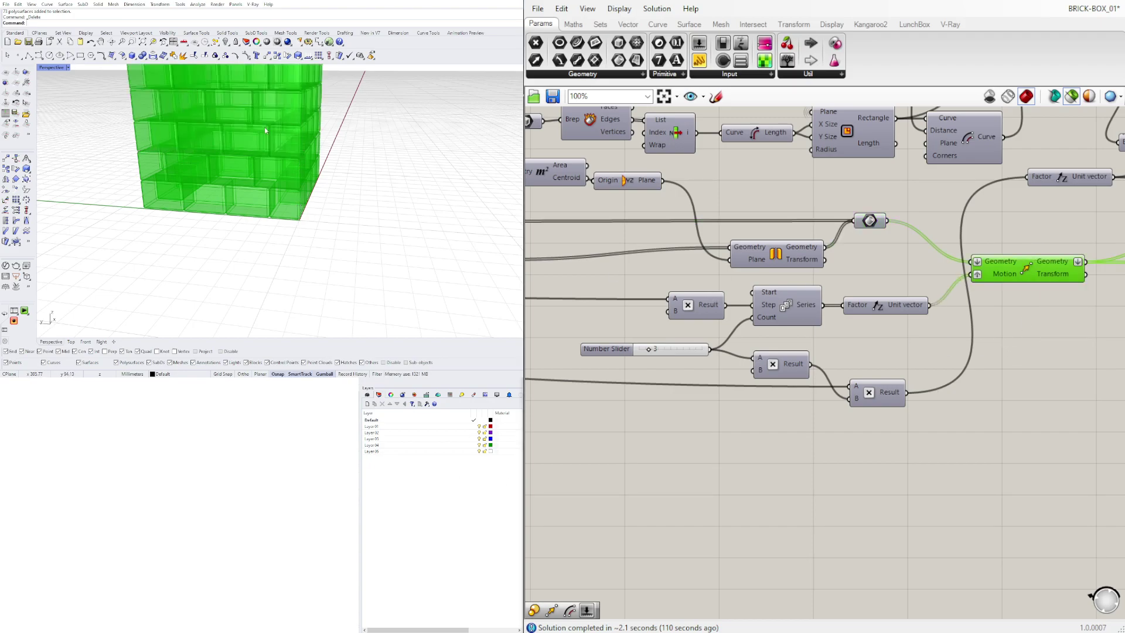
pyautogui.keyDown('shift'); pyautogui.moveTo(277, 172); pyautogui.dragTo(277, 177, button='right'); pyautogui.keyUp('shift')
pyautogui.moveTo(658, 360); pyautogui.dragTo(729, 353, button='right')
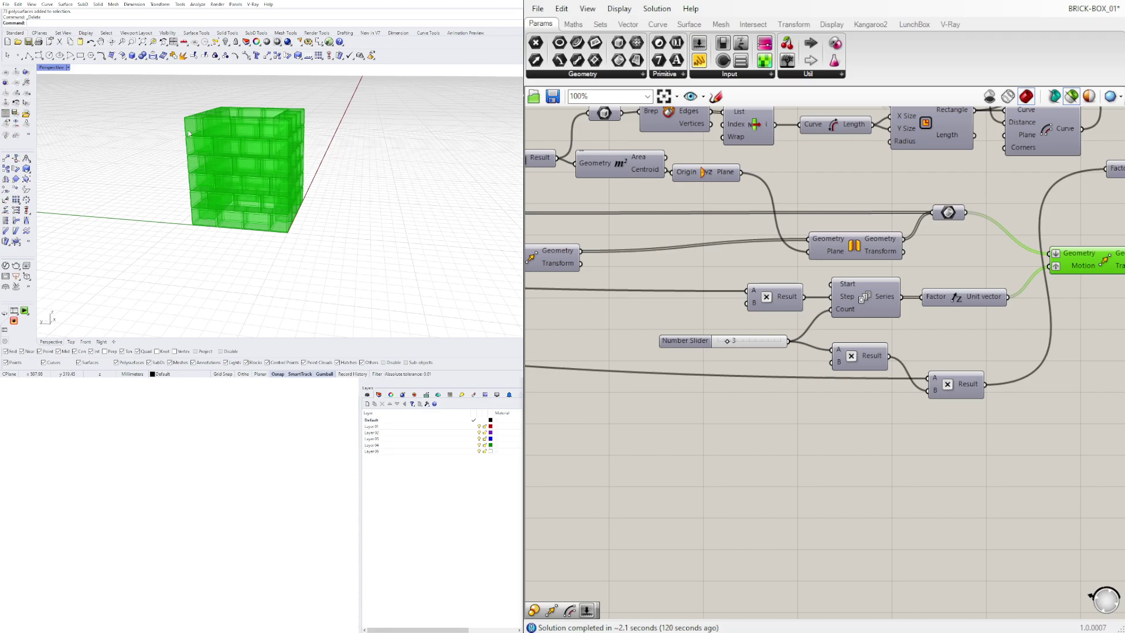
# - Preview the Scale component that resizes each brick of the stacked wall and inspect the bricks up close
pyautogui.scroll(-2, 1064, 271)
pyautogui.moveTo(1019, 293); pyautogui.dragTo(909, 334, button='right')
pyautogui.click(850, 307)
pyautogui.click(912, 289)
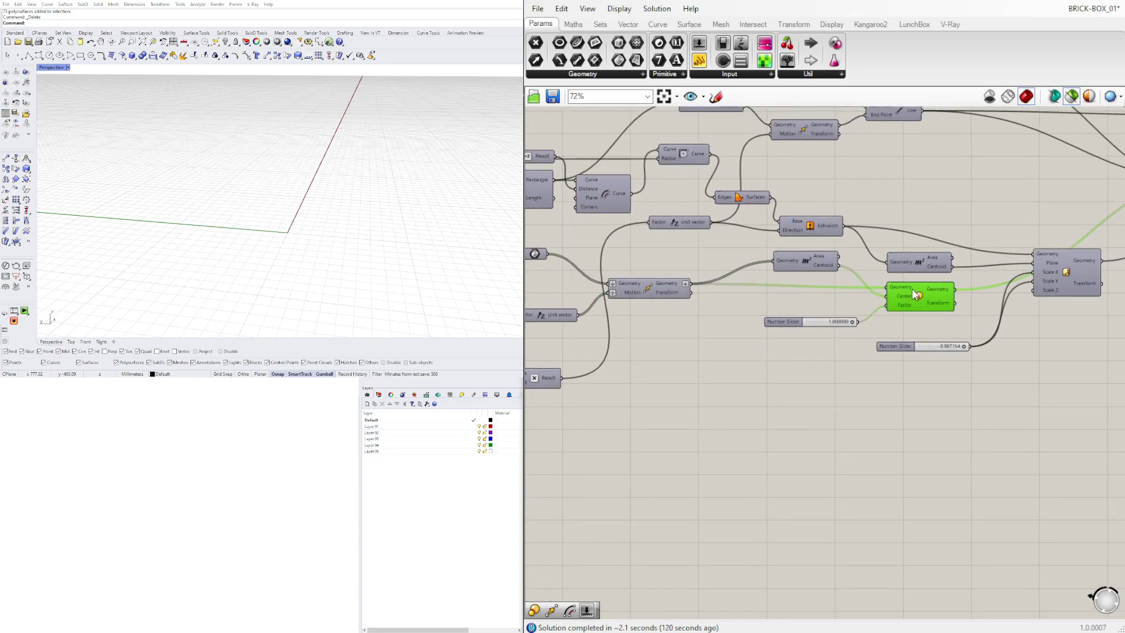
pyautogui.scroll(5, 216, 149)
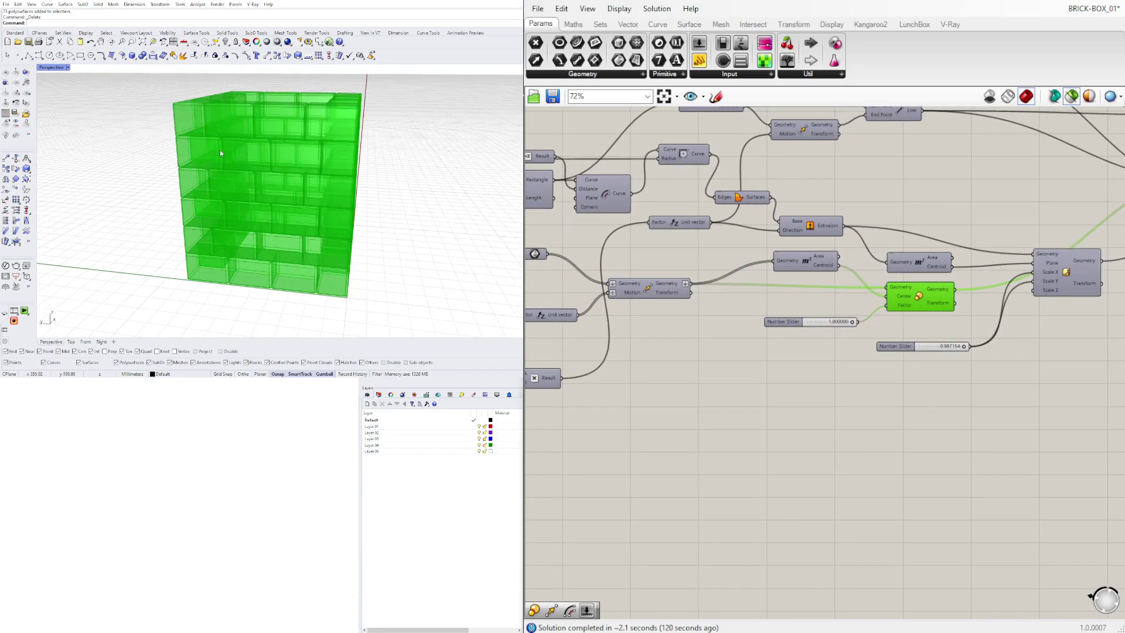
pyautogui.scroll(6, 297, 139)
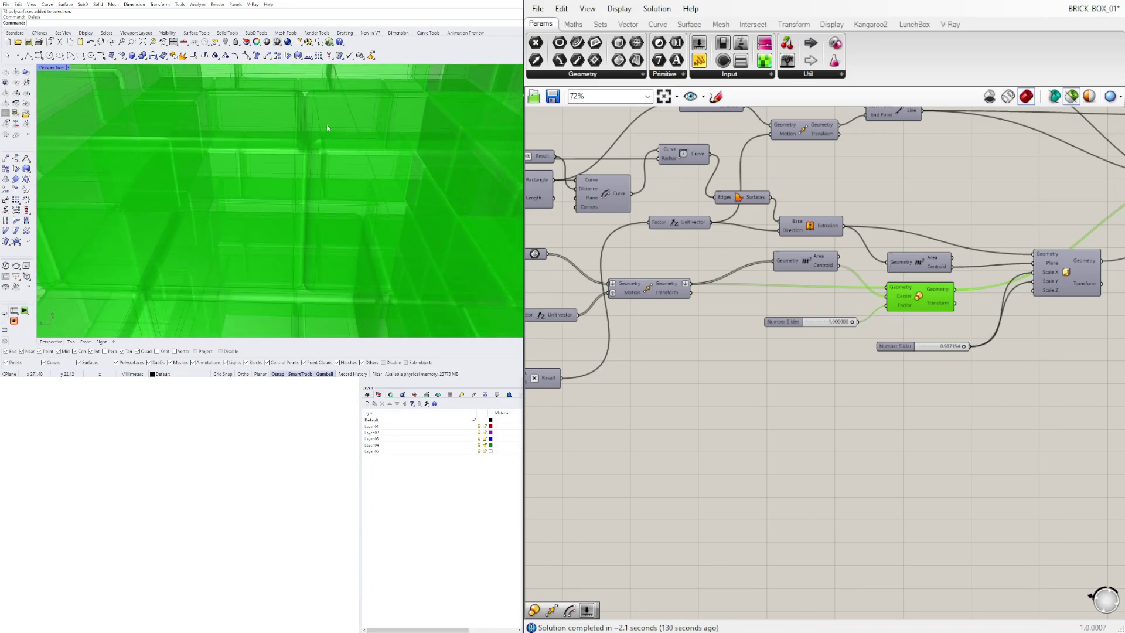
pyautogui.scroll(-10, 343, 115)
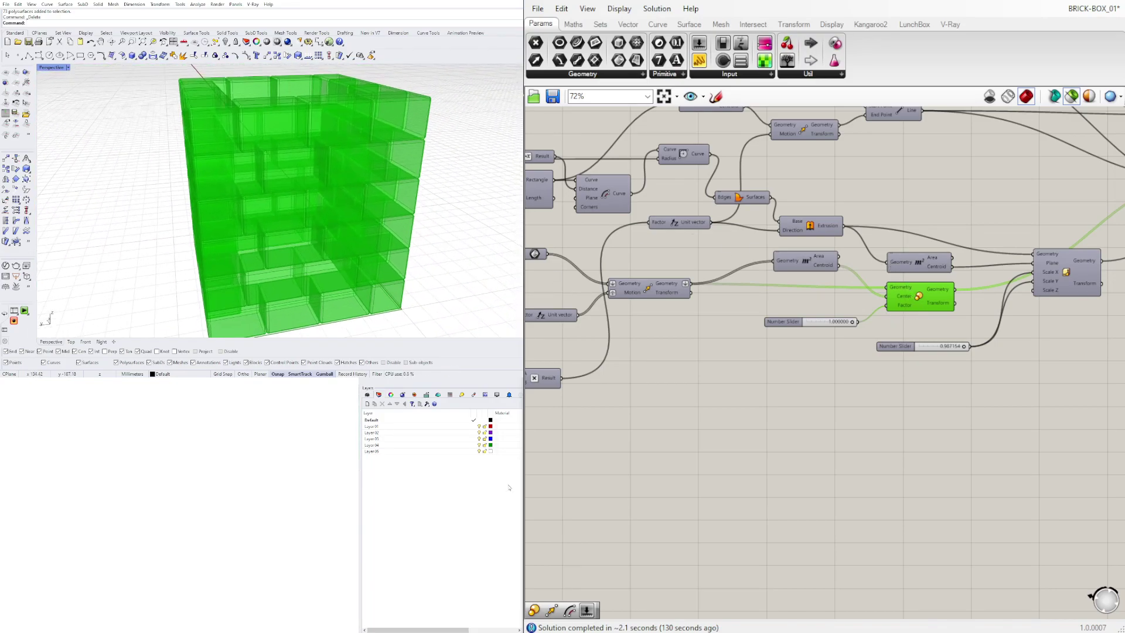
# - Preview the Scale NU component that resizes the extruded inner core in X and Y
pyautogui.click(1061, 276)
pyautogui.rightClick(1075, 273)
pyautogui.press('Escape')
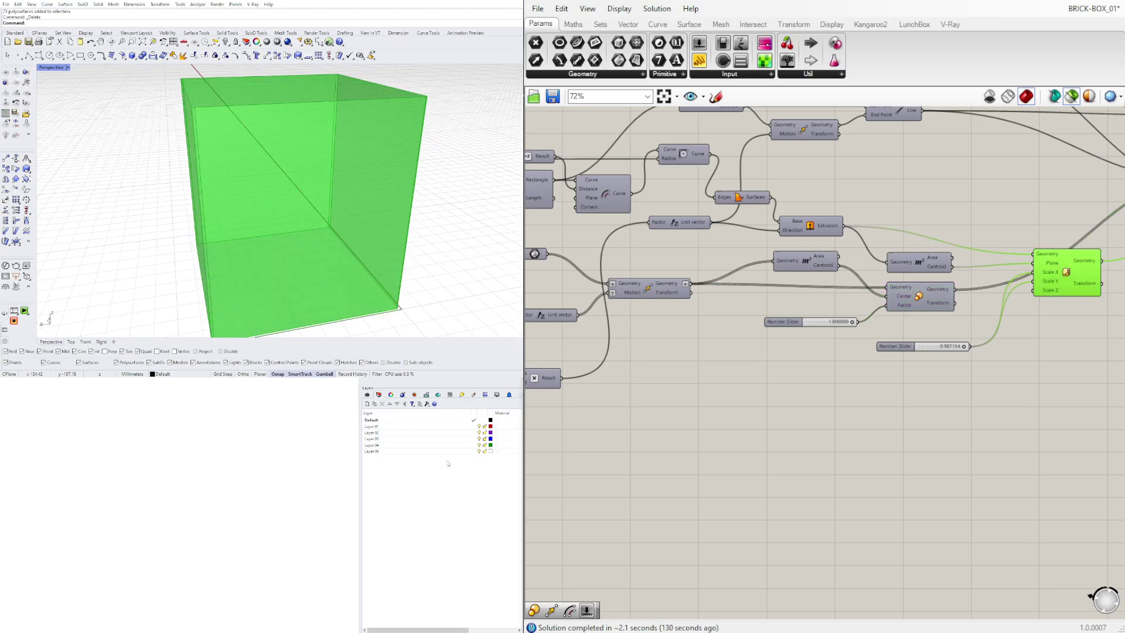
pyautogui.rightClick(1074, 269)
pyautogui.click(1045, 230)
pyautogui.click(1066, 270)
pyautogui.moveTo(994, 294); pyautogui.dragTo(765, 294, button='right')
pyautogui.scroll(-1, 756, 277)
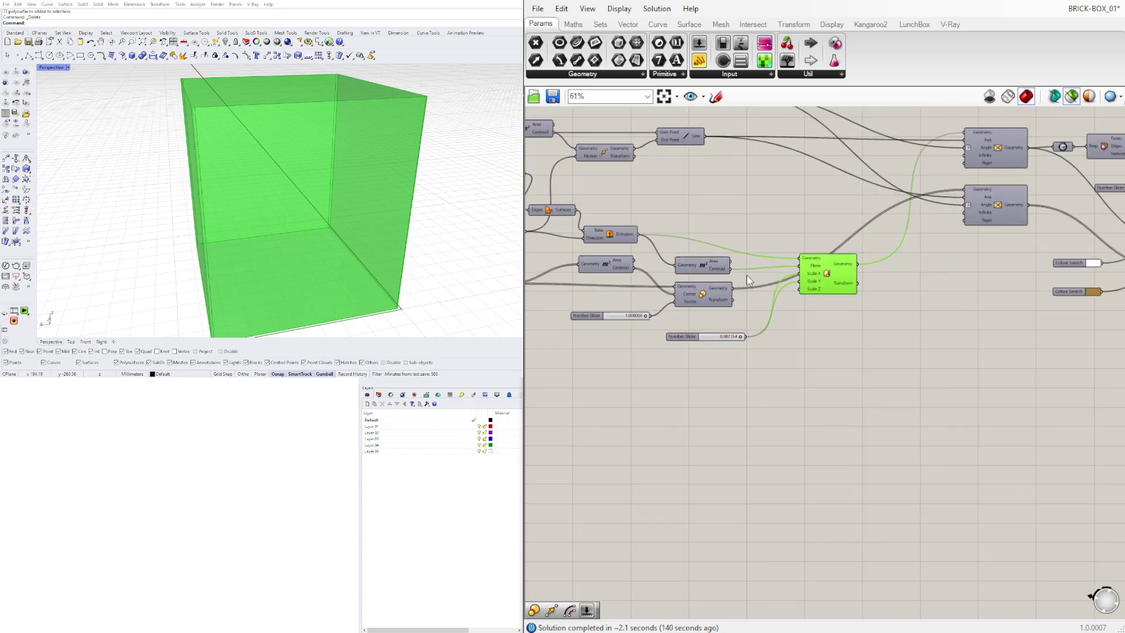
# - Reduce the brick Scale component's factor to about 0.87 and inspect the gaps between the bricks
pyautogui.moveTo(712, 243); pyautogui.dragTo(889, 279, button='right')
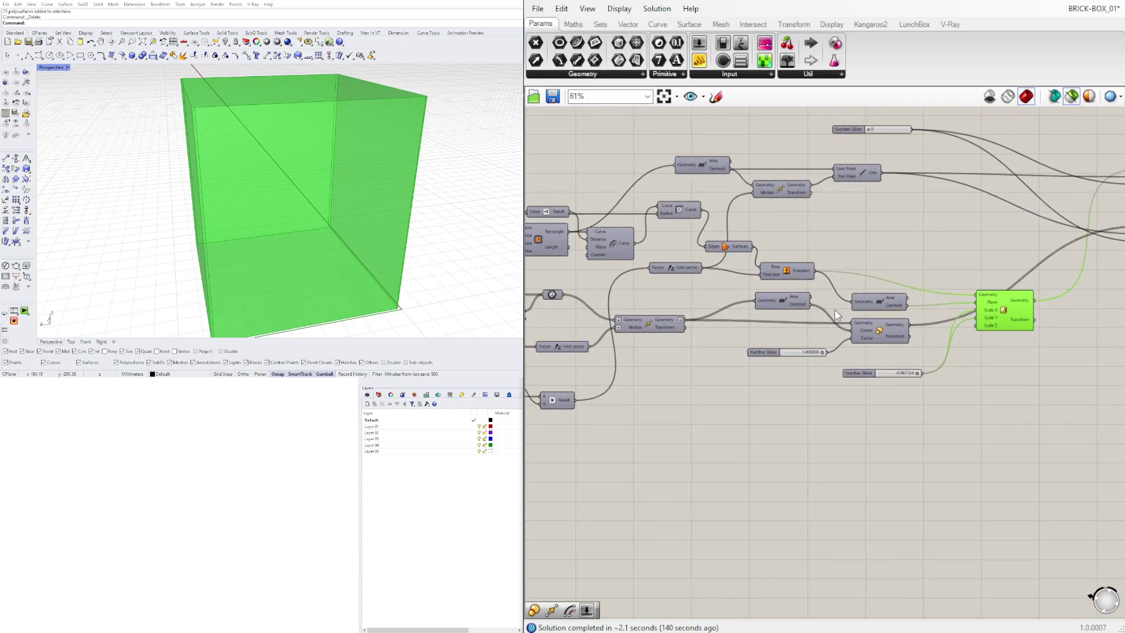
pyautogui.click(887, 332)
pyautogui.scroll(6, 802, 357)
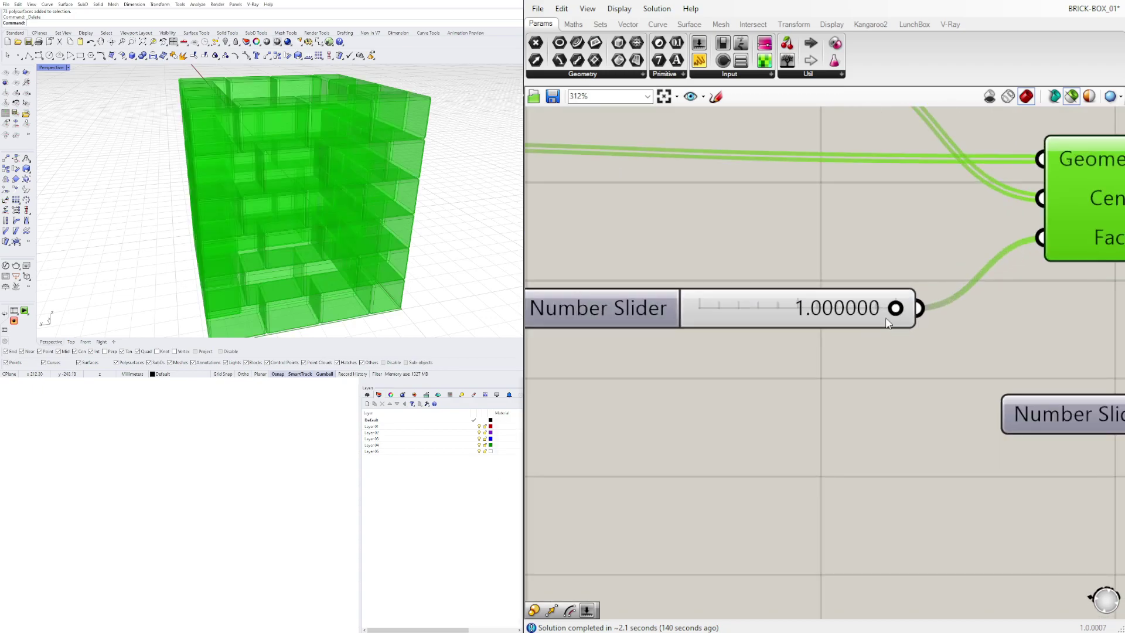
pyautogui.moveTo(891, 309); pyautogui.dragTo(870, 308)
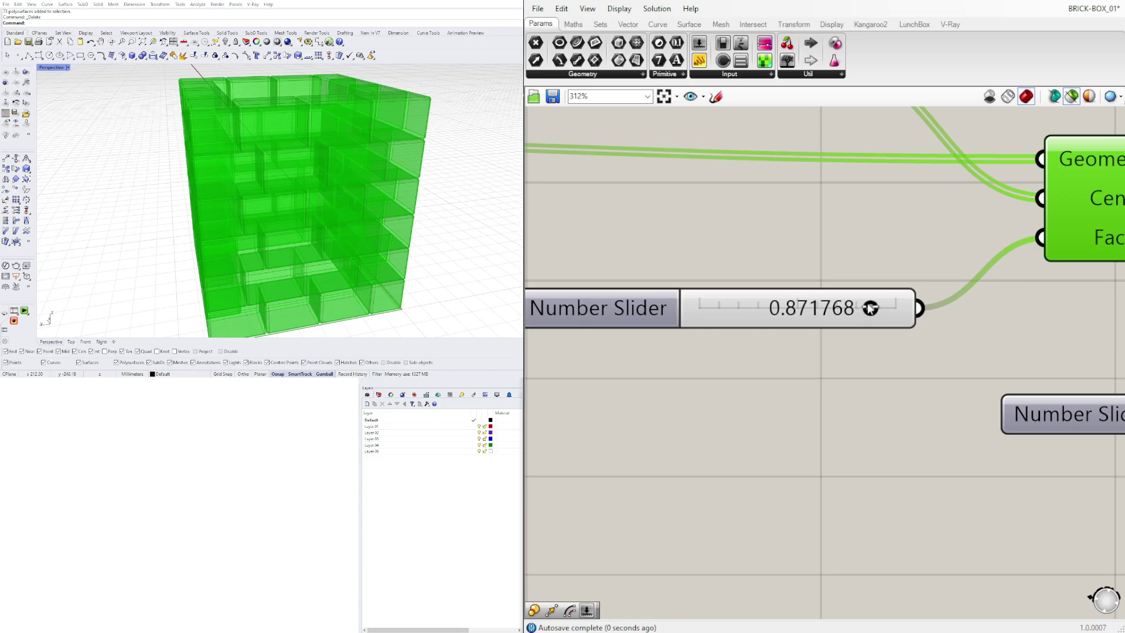
pyautogui.moveTo(375, 211); pyautogui.dragTo(422, 216, button='right')
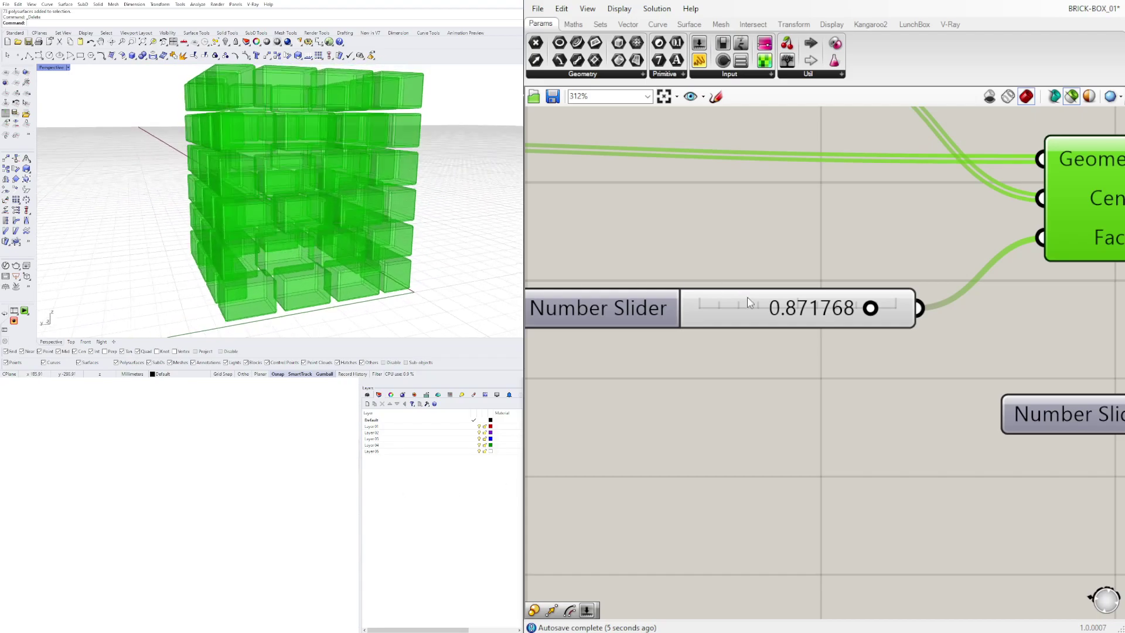
# - Set the brick Scale factor to 0.2 and preview the scaled bricks
pyautogui.click(829, 318)
pyautogui.doubleClick(829, 318)
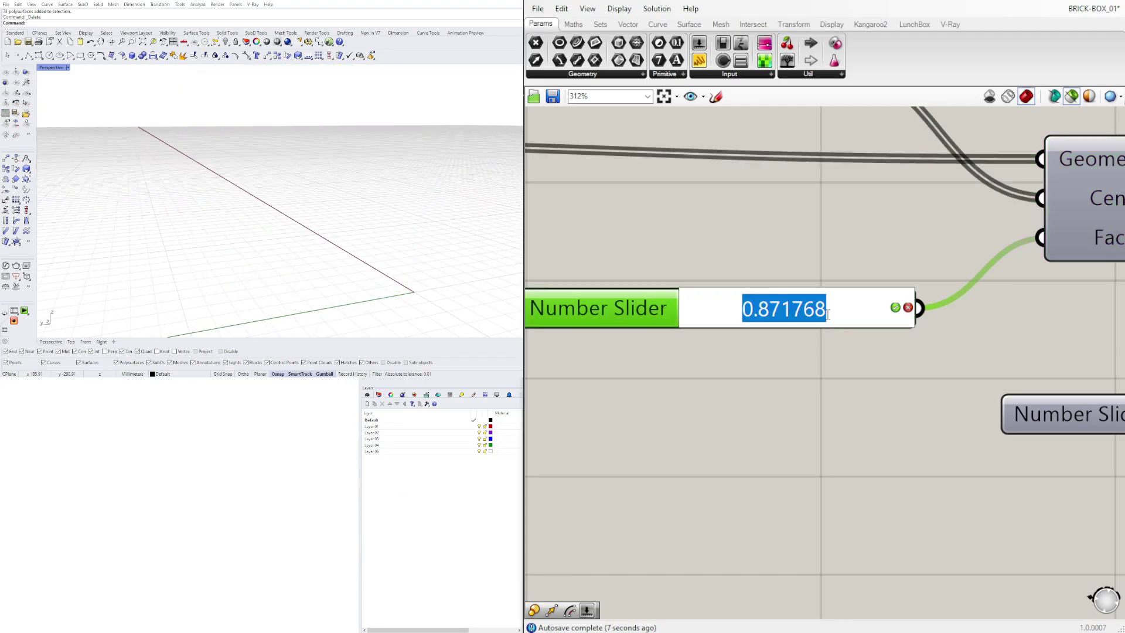
pyautogui.write('.2')
pyautogui.press('Return')
pyautogui.scroll(-4, 881, 230)
pyautogui.click(955, 199)
pyautogui.moveTo(937, 203); pyautogui.dragTo(661, 288, button='right')
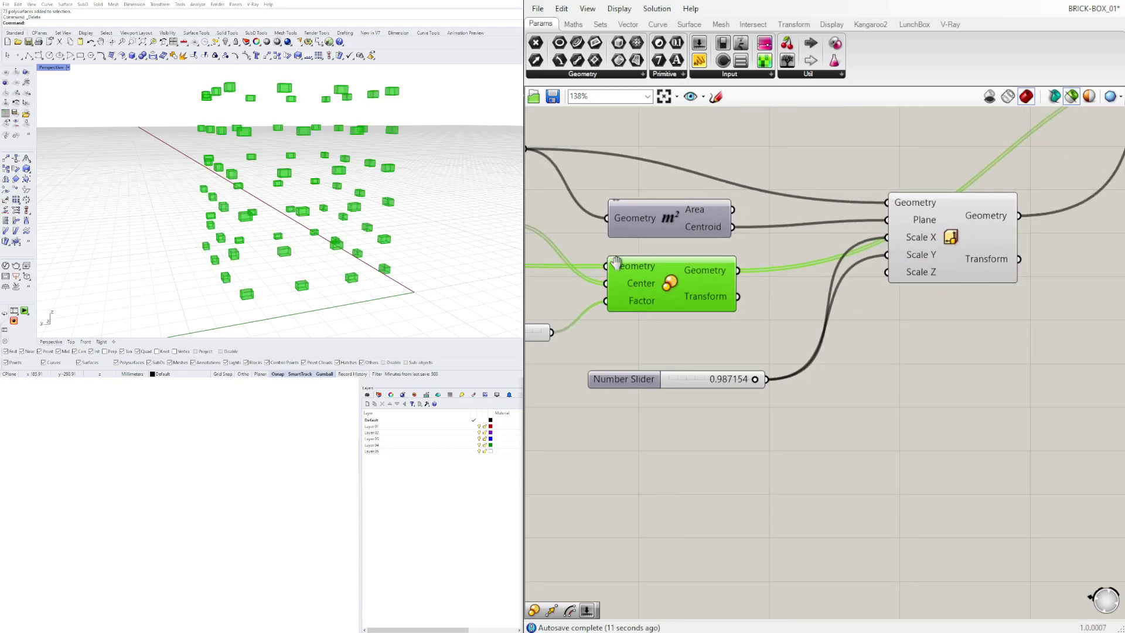
# - Set the brick Scale factor to 0.9 and preview the scaled bricks
pyautogui.moveTo(527, 334); pyautogui.dragTo(844, 334, button='right')
pyautogui.scroll(3, 847, 337)
pyautogui.doubleClick(850, 340)
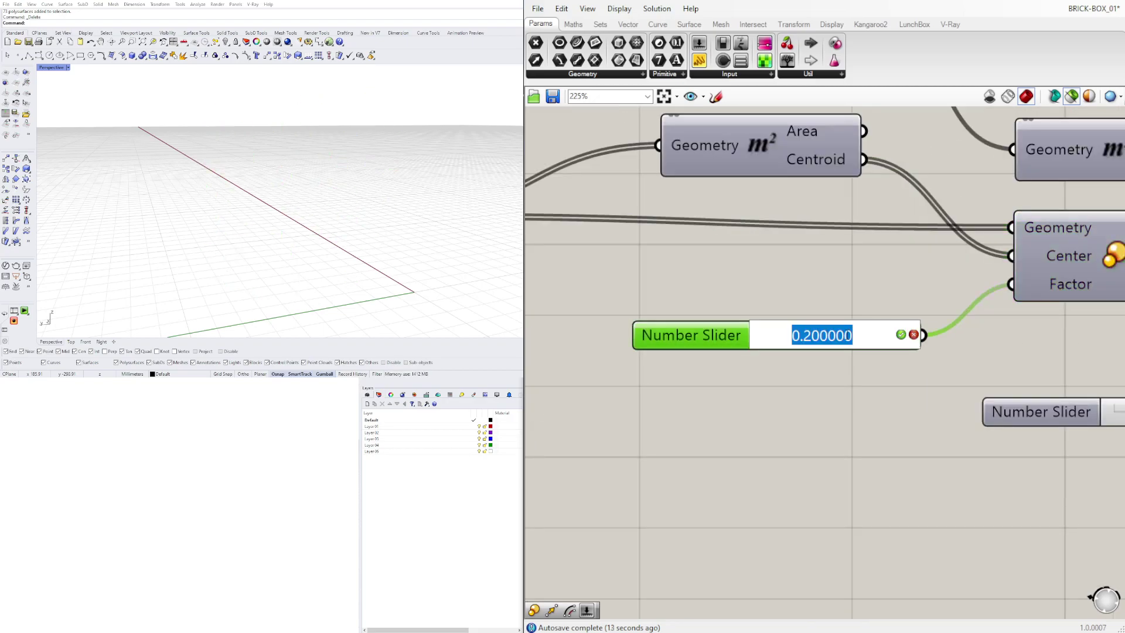
pyautogui.write('.9')
pyautogui.press('Return')
pyautogui.moveTo(902, 305); pyautogui.dragTo(665, 329, button='right')
pyautogui.click(881, 280)
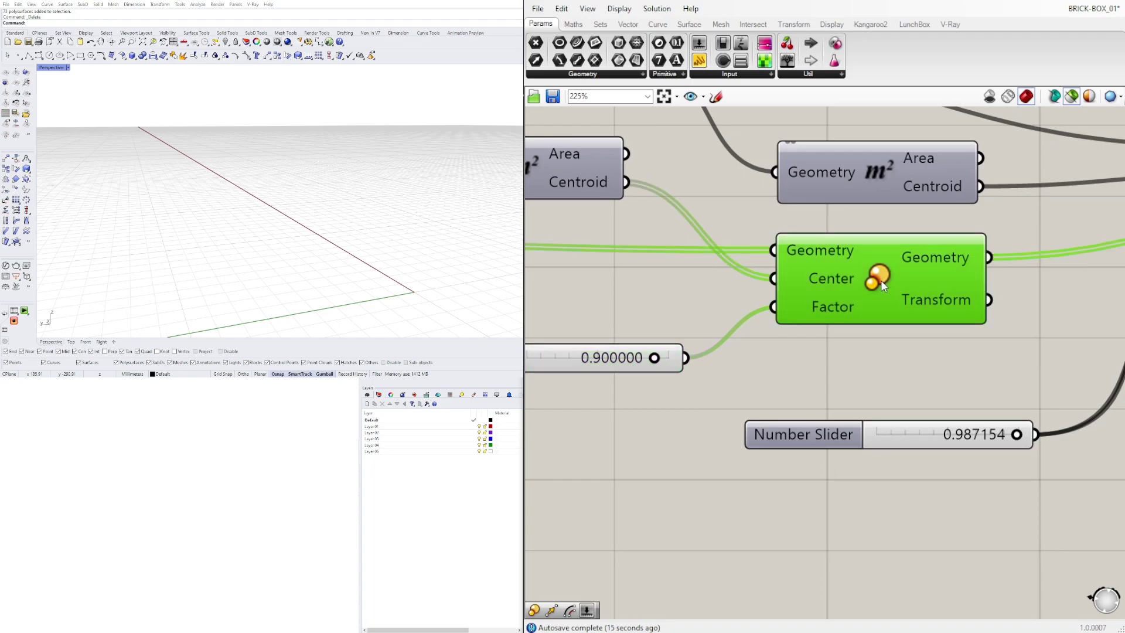
pyautogui.scroll(-3, 340, 132)
pyautogui.scroll(3, 339, 132)
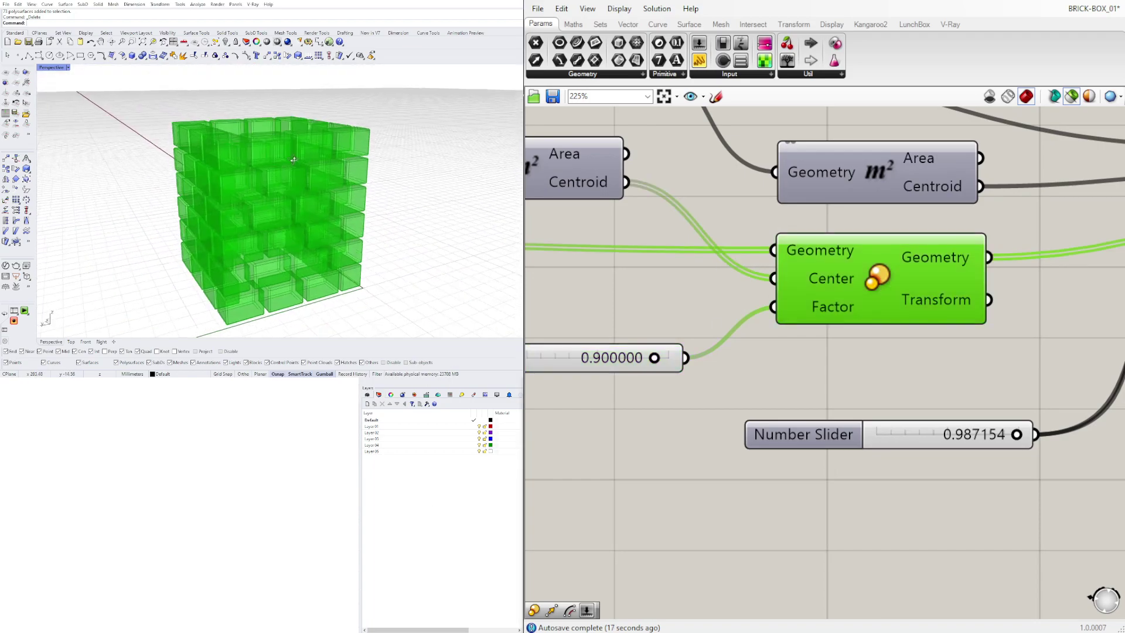
# - Preview the scaled bricks together with the Scale NU core that fills the gaps between them
pyautogui.scroll(-4, 762, 322)
pyautogui.keyDown('shift'); pyautogui.click(917, 285); pyautogui.keyUp('shift')
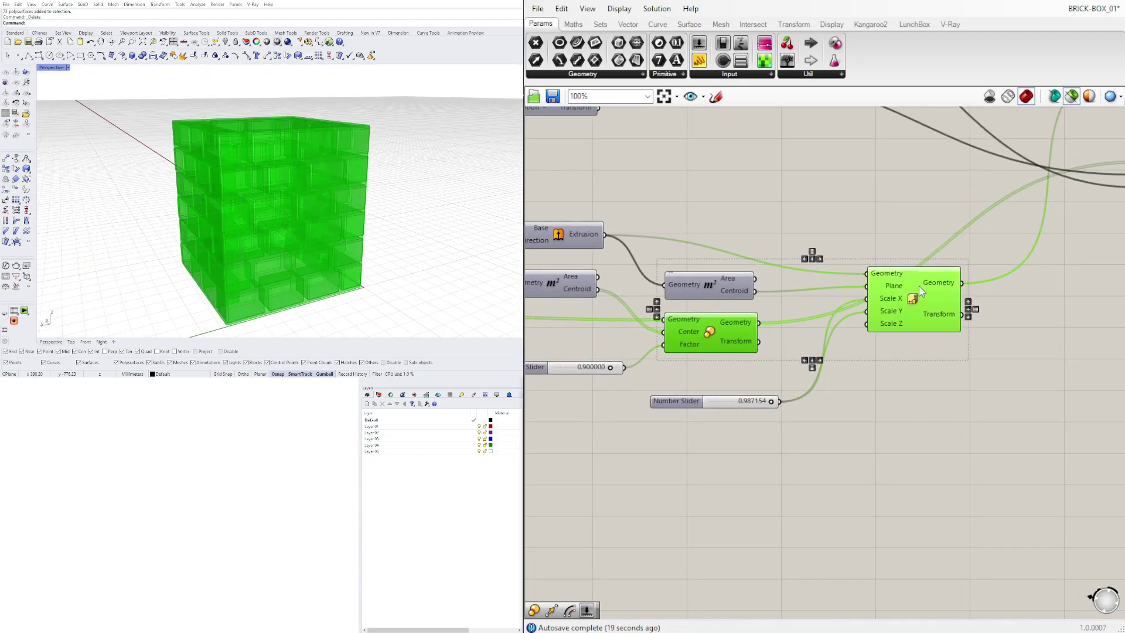
pyautogui.moveTo(437, 137); pyautogui.dragTo(281, 121, button='right')
# - Preview both Twist components together and inspect the brick box from above
pyautogui.scroll(-2, 856, 244)
pyautogui.moveTo(914, 268); pyautogui.dragTo(744, 388, button='right')
pyautogui.scroll(2, 899, 403)
pyautogui.click(912, 328)
pyautogui.scroll(-2, 924, 369)
pyautogui.moveTo(856, 342); pyautogui.dragTo(813, 167)
pyautogui.moveTo(381, 157); pyautogui.dragTo(358, 185, button='right')
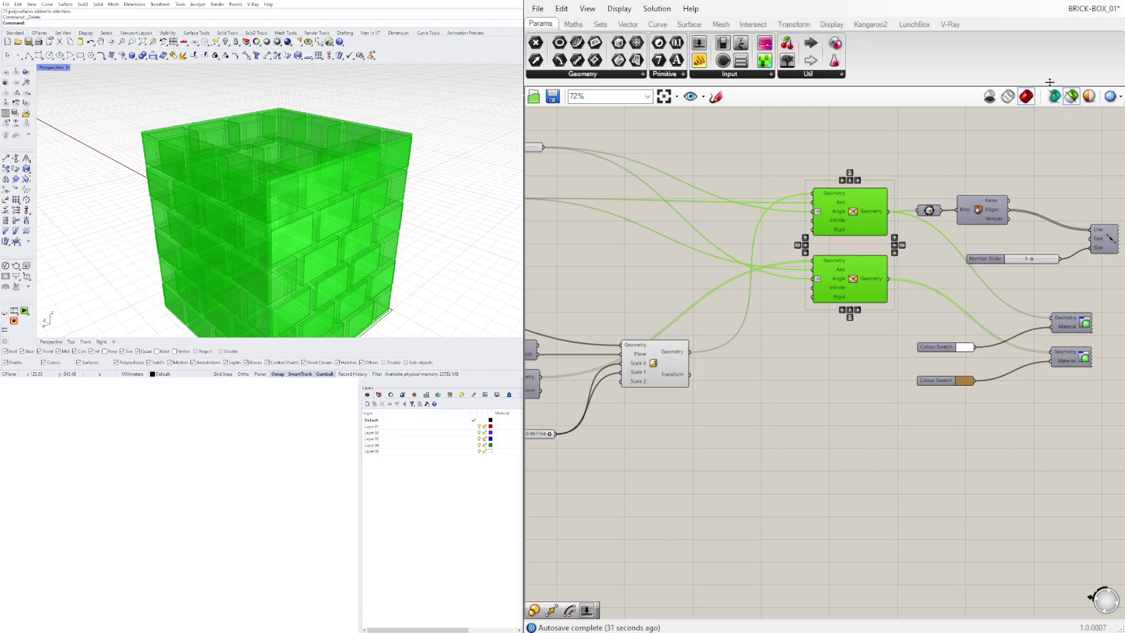
# - Turn off selected-only preview and enable the preview of both Twist components
pyautogui.click(1072, 97)
pyautogui.click(944, 168)
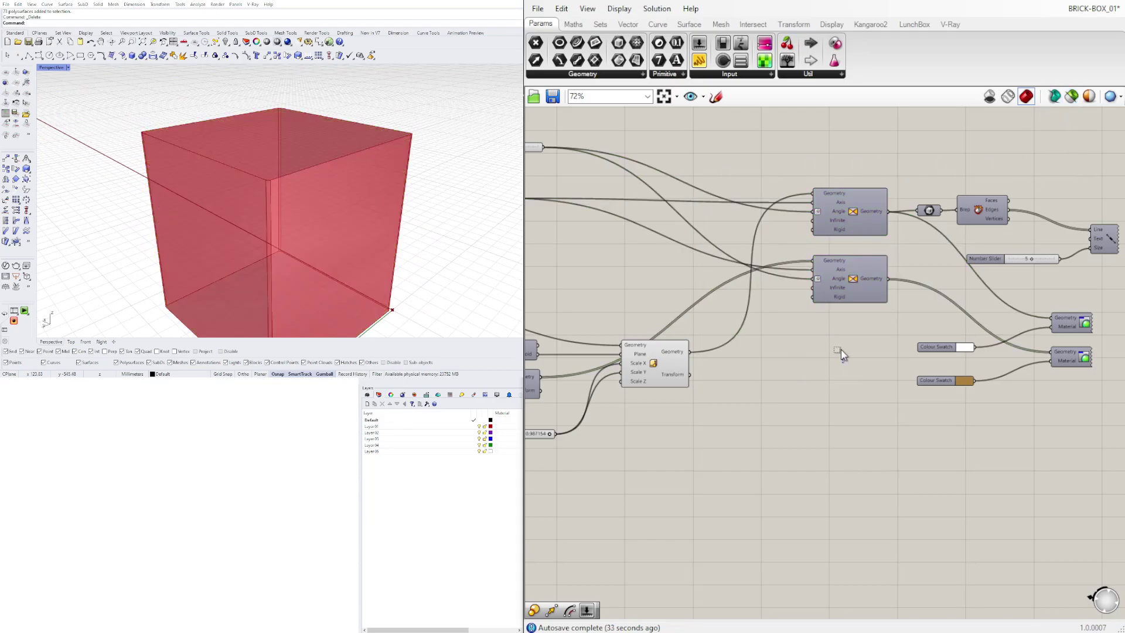
pyautogui.moveTo(843, 357); pyautogui.dragTo(839, 188)
pyautogui.middleClick(839, 145)
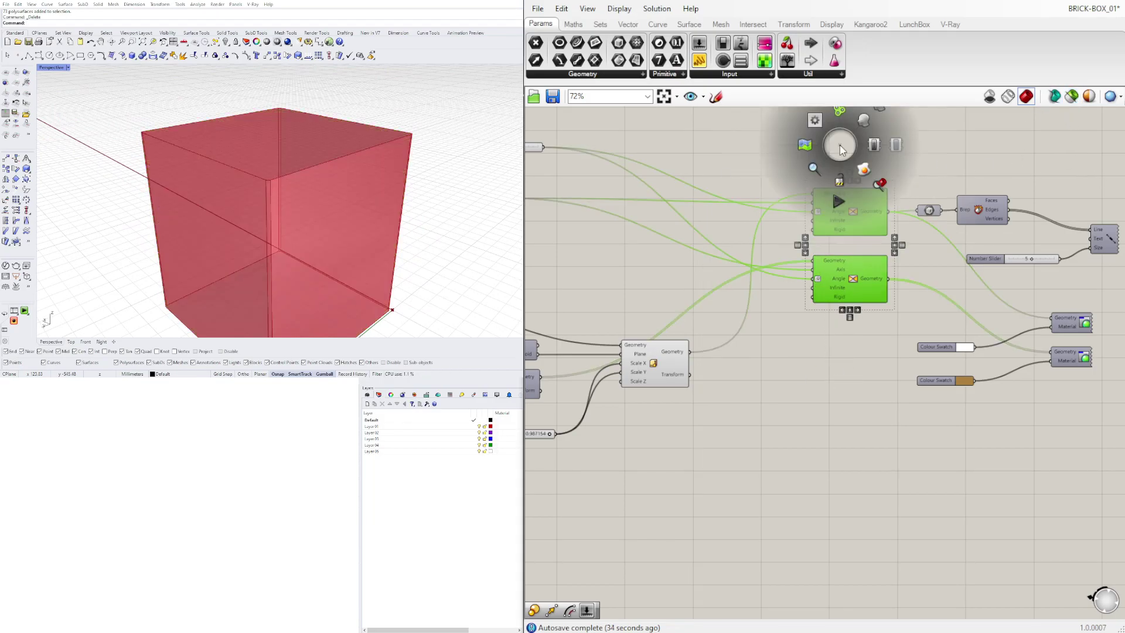
pyautogui.click(863, 120)
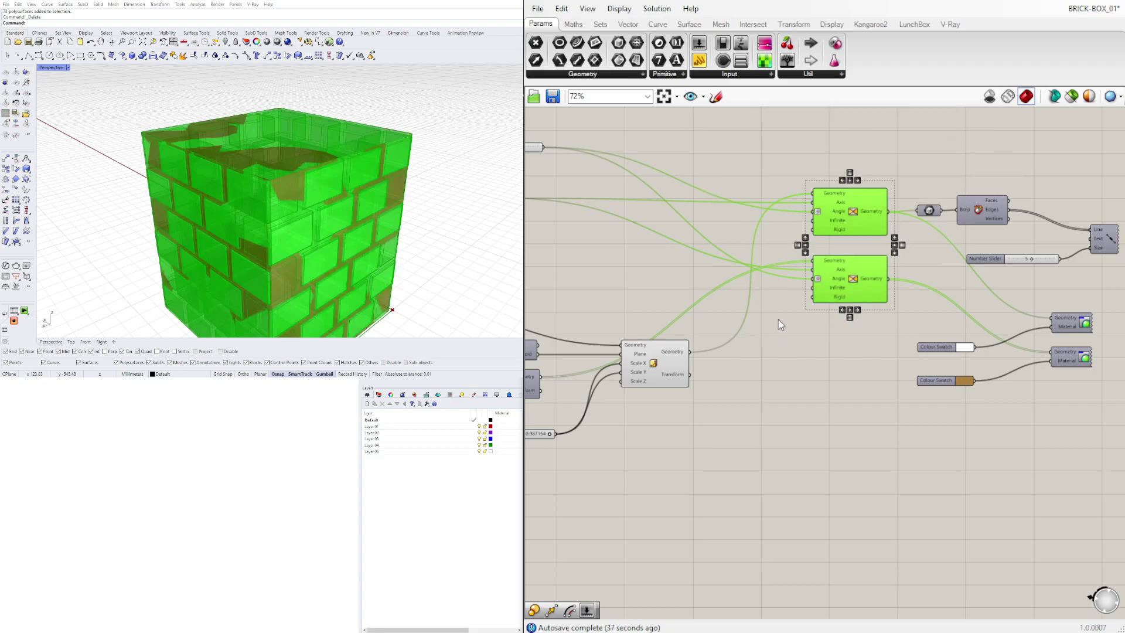
pyautogui.click(726, 442)
# - Disable the preview of the upstream components and of the Scale NU component that feeds the first Twist
pyautogui.scroll(-2, 726, 442)
pyautogui.scroll(-8, 912, 411)
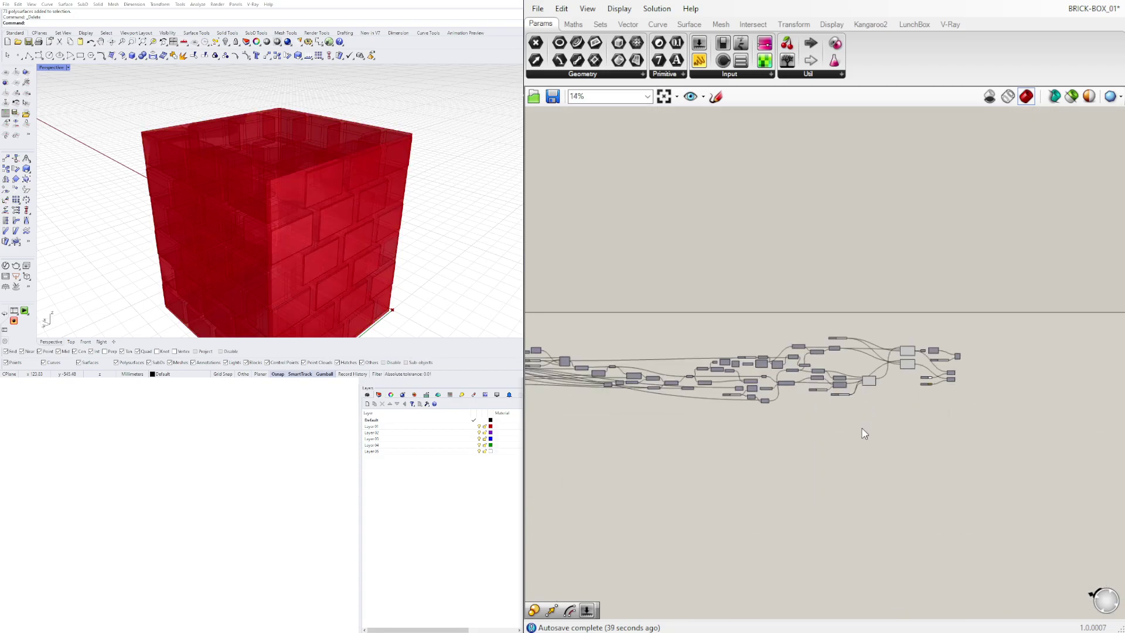
pyautogui.moveTo(833, 419); pyautogui.dragTo(647, 335)
pyautogui.middleClick(648, 329)
pyautogui.click(686, 291)
pyautogui.scroll(9, 915, 397)
pyautogui.moveTo(717, 422); pyautogui.dragTo(800, 413, button='right')
pyautogui.moveTo(772, 500); pyautogui.dragTo(726, 368)
pyautogui.middleClick(728, 367)
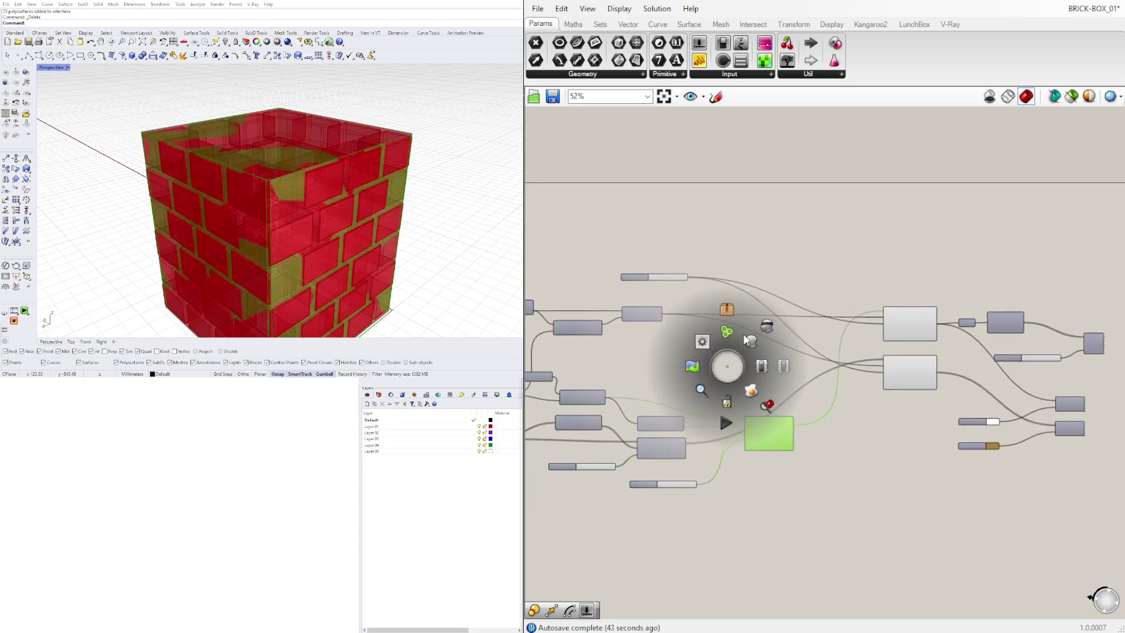
pyautogui.click(769, 327)
# - Select both Twist components and inspect their combined geometry from the side
pyautogui.moveTo(910, 377); pyautogui.dragTo(841, 264, button='right')
pyautogui.scroll(4, 865, 254)
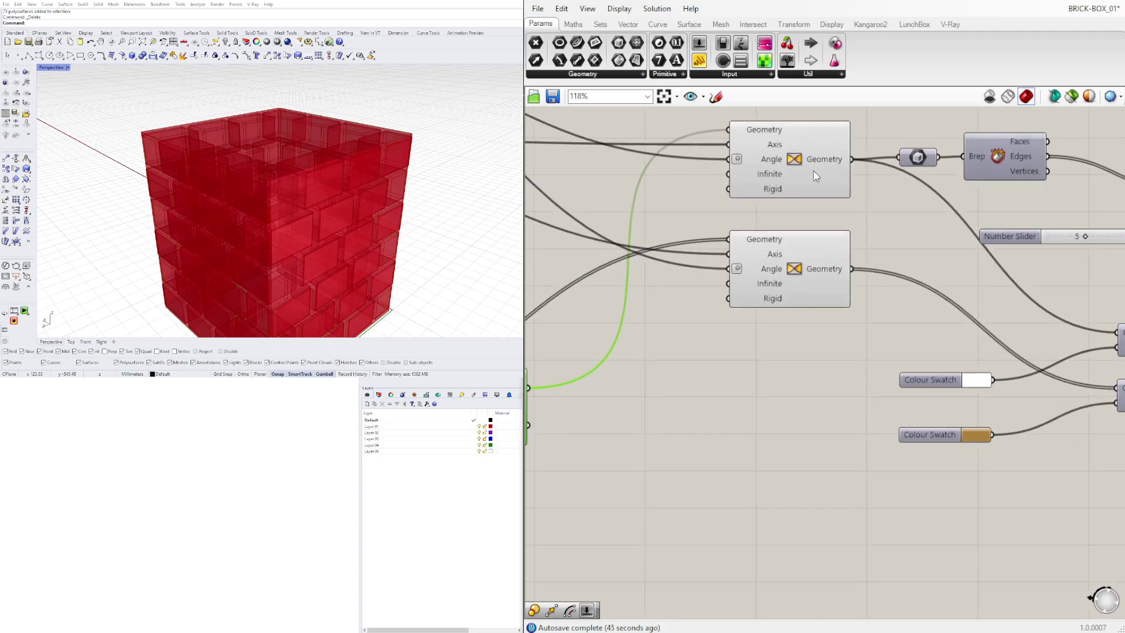
pyautogui.click(779, 185)
pyautogui.keyDown('shift'); pyautogui.click(746, 291); pyautogui.keyUp('shift')
pyautogui.moveTo(405, 214); pyautogui.dragTo(333, 172, button='right')
pyautogui.click(742, 421)
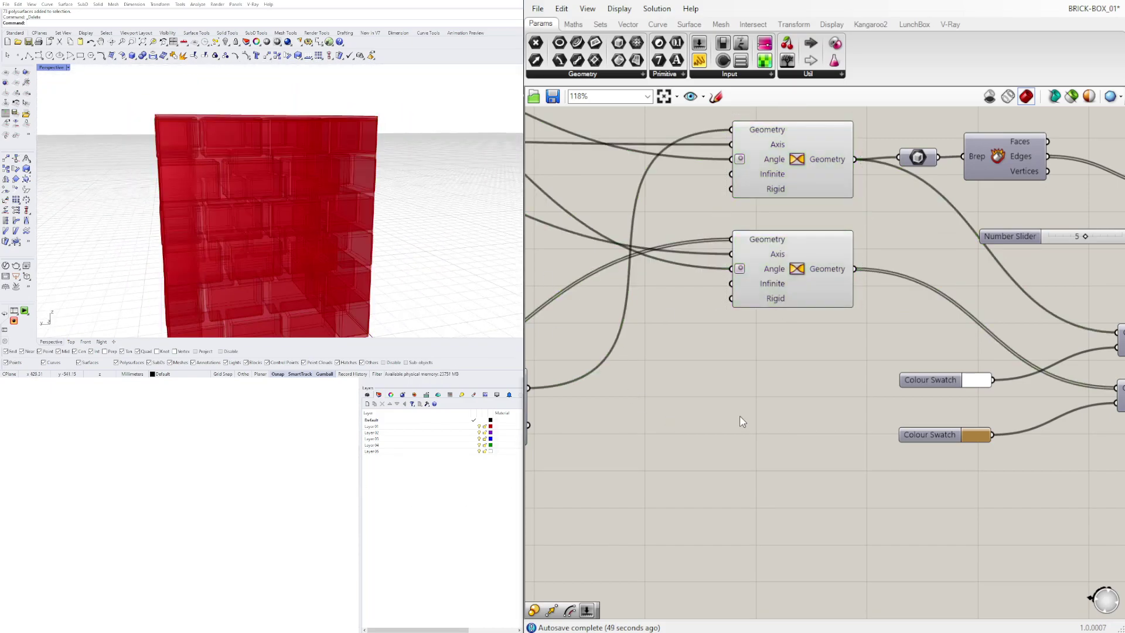
# - Highlight the bricks' Twist component and the core's Twist component in turn and compare their surfaces up close
pyautogui.click(770, 268)
pyautogui.moveTo(369, 156); pyautogui.dragTo(427, 168, button='right')
pyautogui.scroll(5, 428, 147)
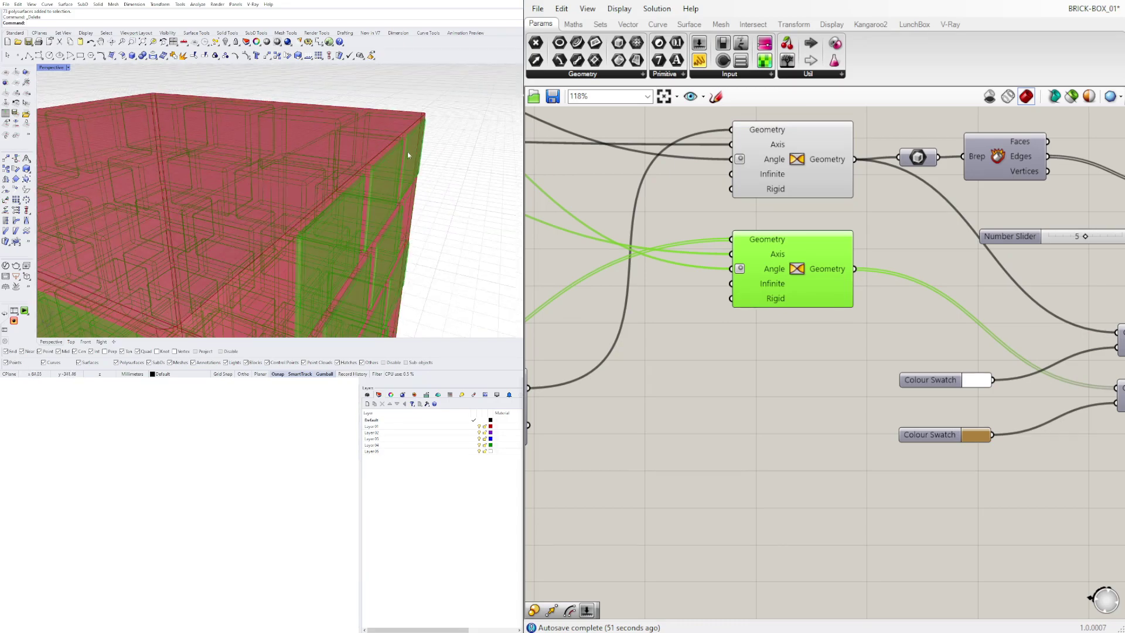
pyautogui.scroll(-3, 431, 129)
pyautogui.click(807, 160)
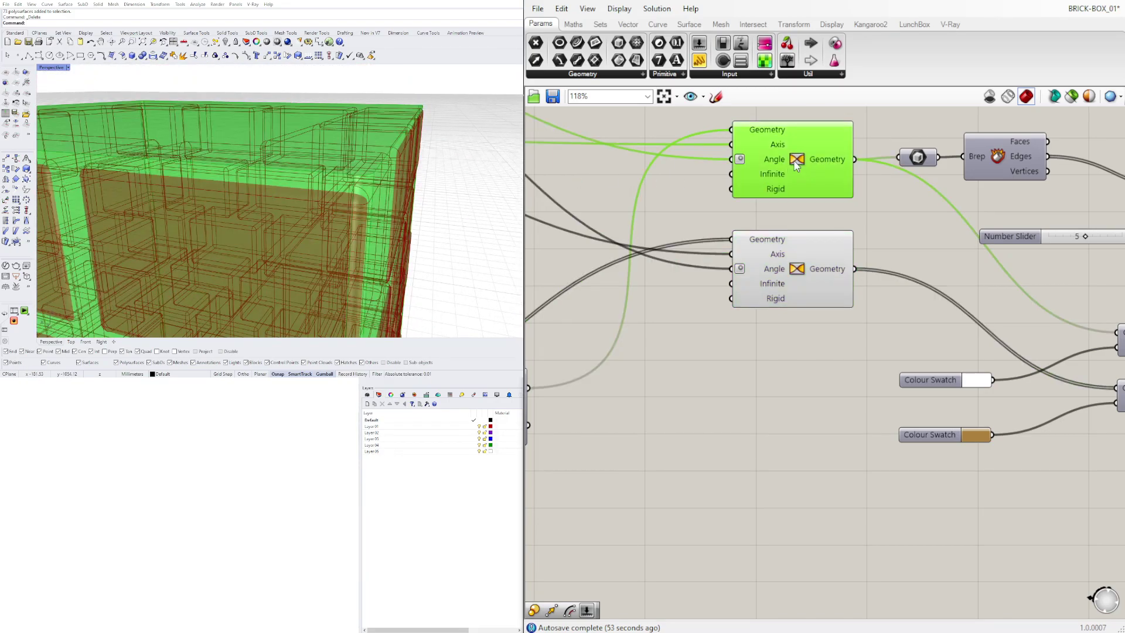
# - Reduce the X and Y scale of the Scale NU core to about 0.952
pyautogui.scroll(-4, 782, 351)
pyautogui.scroll(5, 908, 392)
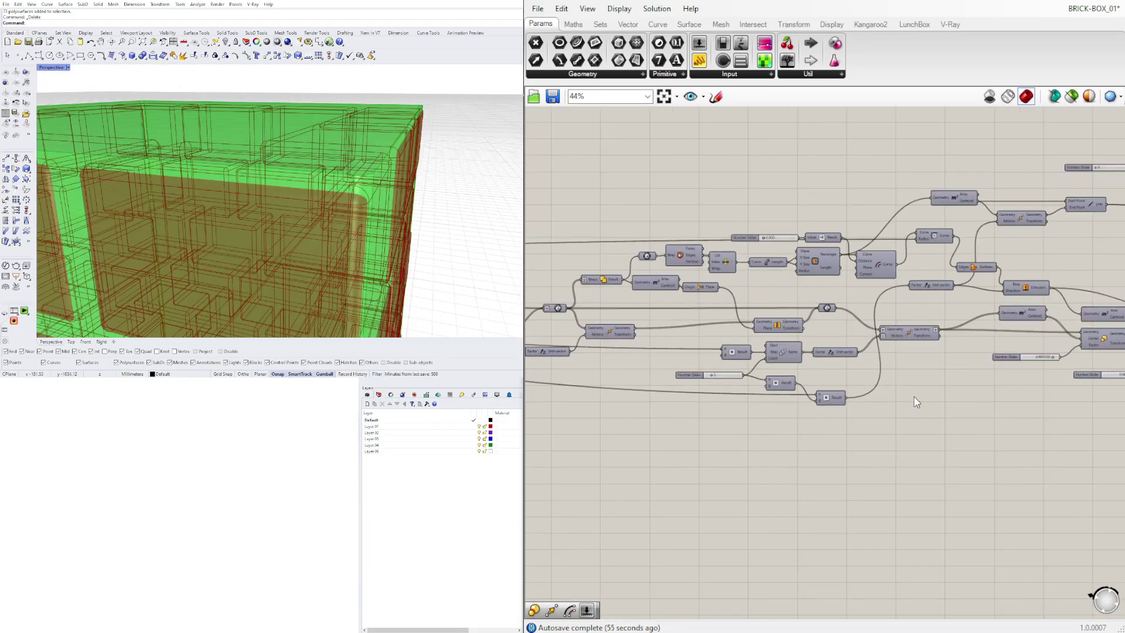
pyautogui.scroll(8, 844, 375)
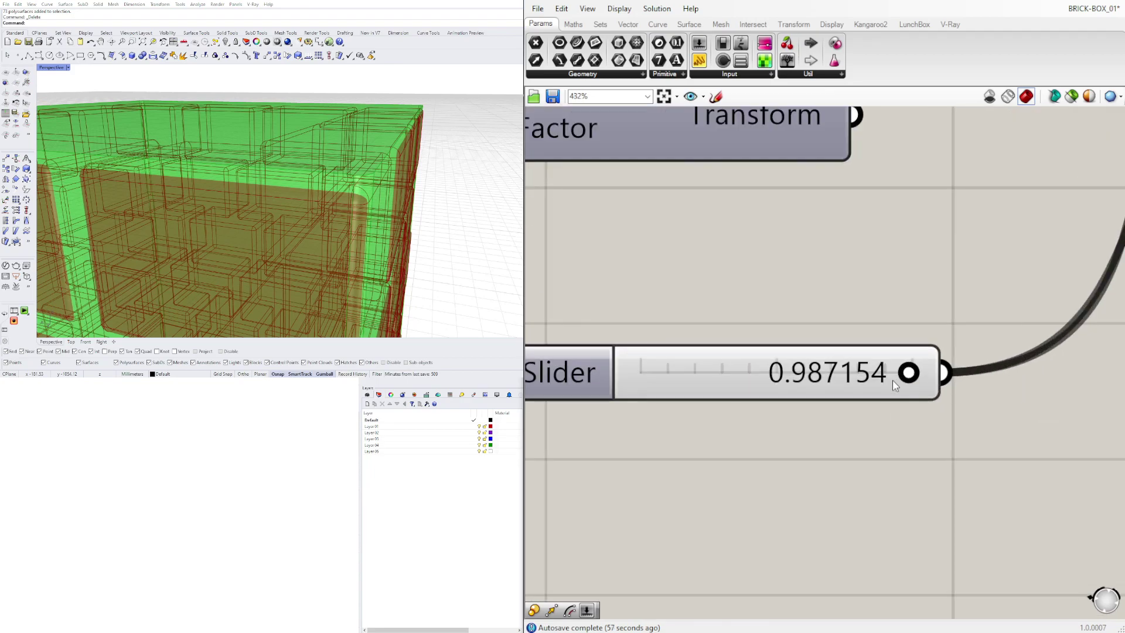
pyautogui.moveTo(908, 374); pyautogui.dragTo(813, 171)
# - Disable the preview of both Twist components
pyautogui.scroll(-10, 738, 256)
pyautogui.middleClick(814, 171)
pyautogui.click(850, 130)
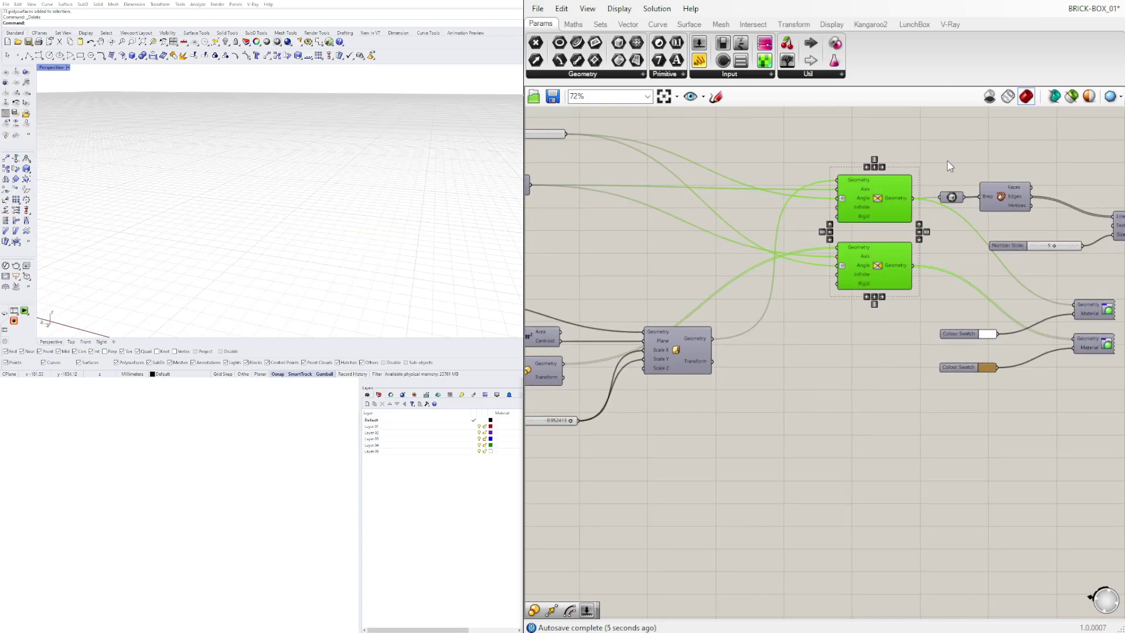
# - Enable the preview of the two Custom Preview components driven by the white and brown colour swatches
pyautogui.moveTo(1084, 340); pyautogui.dragTo(832, 354, button='right')
pyautogui.click(951, 361)
pyautogui.moveTo(885, 388); pyautogui.dragTo(837, 316)
pyautogui.middleClick(837, 317)
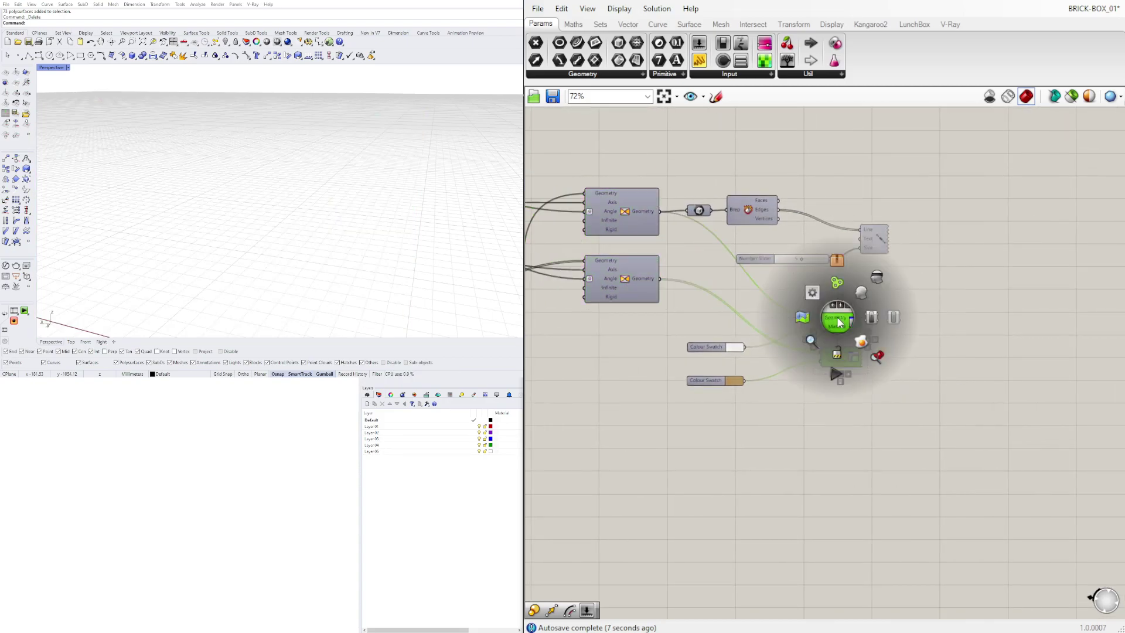
pyautogui.click(866, 297)
pyautogui.click(892, 314)
pyautogui.scroll(-7, 352, 217)
pyautogui.moveTo(351, 217); pyautogui.dragTo(413, 166, button='right')
# - Reduce the brick Scale factor to about 0.784 to widen the joints
pyautogui.moveTo(602, 364); pyautogui.dragTo(1104, 359, button='right')
pyautogui.scroll(6, 804, 446)
pyautogui.moveTo(635, 399); pyautogui.dragTo(824, 422, button='right')
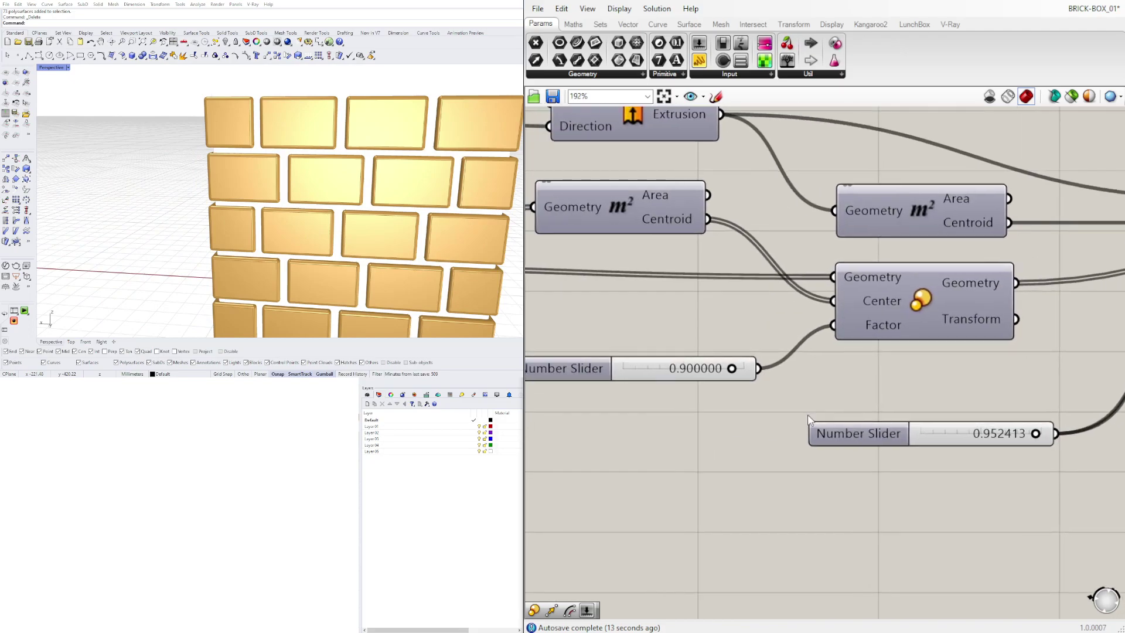
pyautogui.scroll(5, 729, 376)
pyautogui.moveTo(727, 356); pyautogui.dragTo(674, 360)
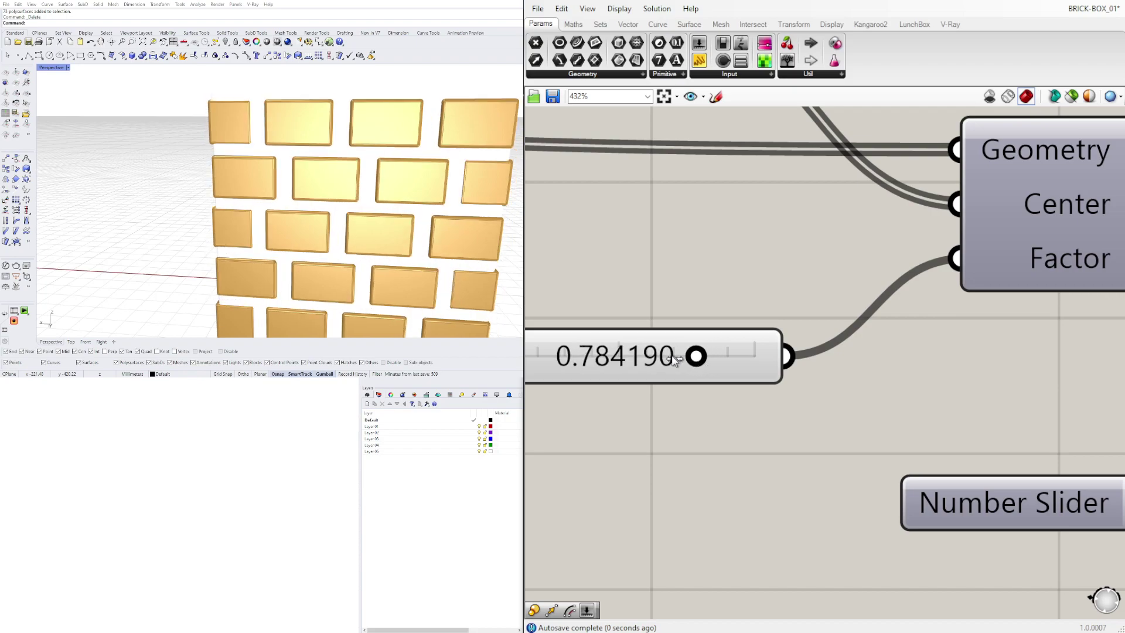
# - Set the brick Scale factor to 0.95
pyautogui.doubleClick(675, 358)
pyautogui.press('Escape')
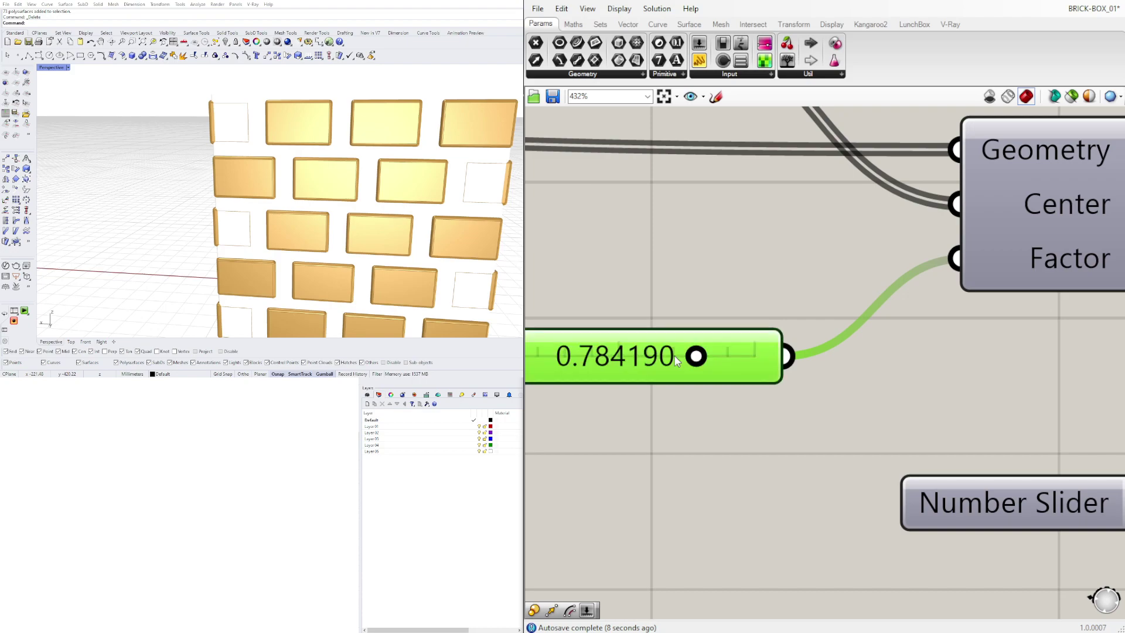
pyautogui.doubleClick(674, 357)
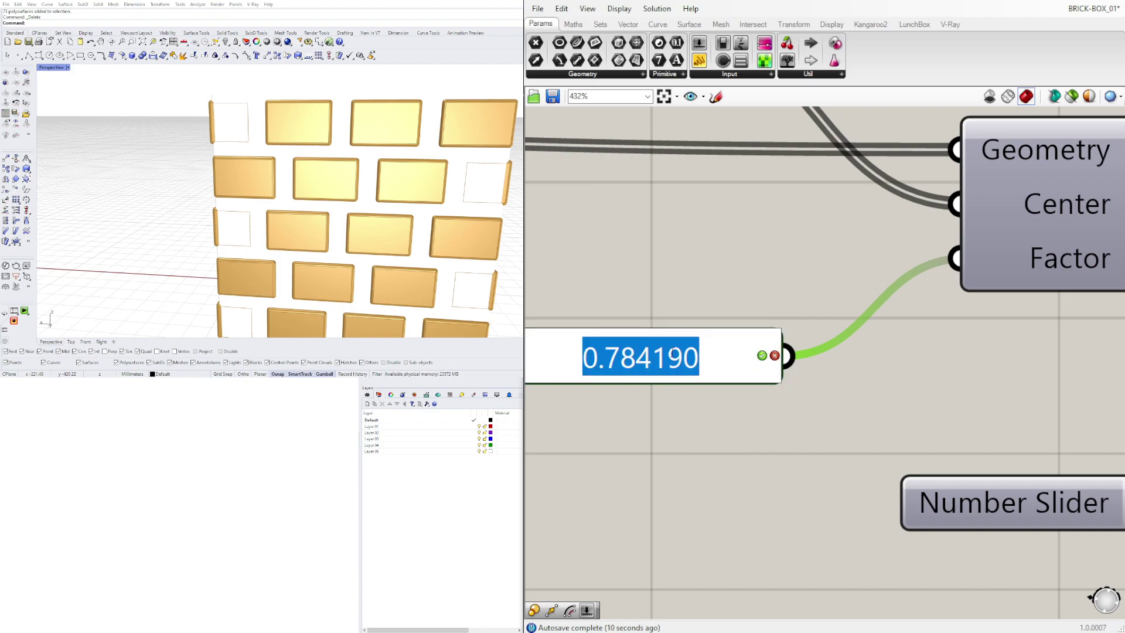
pyautogui.write('.95')
pyautogui.press('Return')
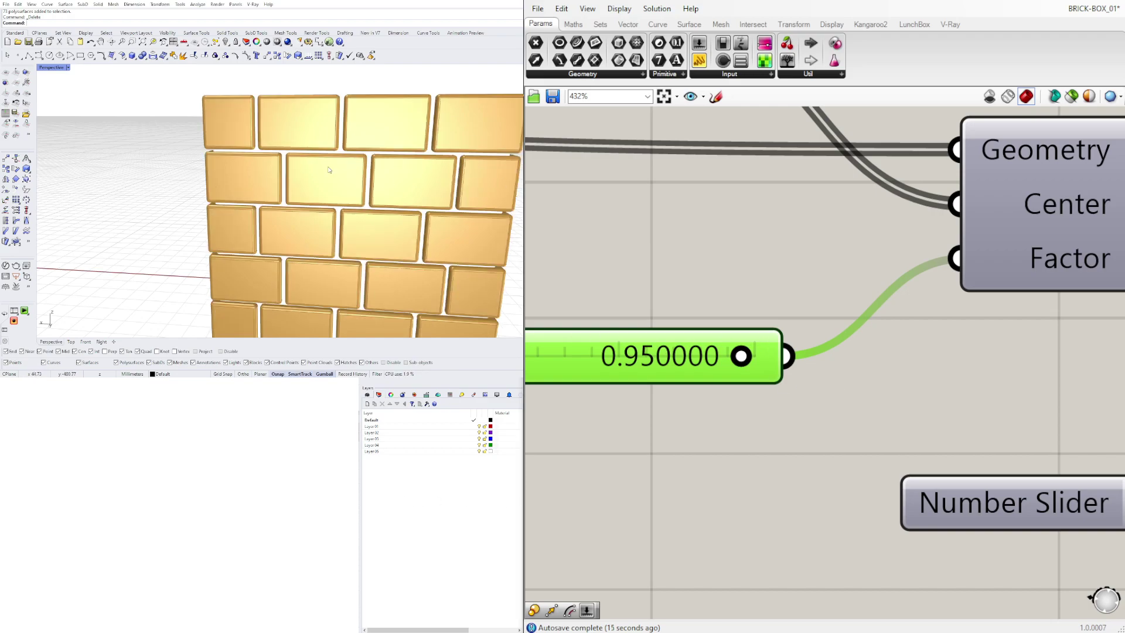
# - Raise the slider driving the inner core's Scale X and Scale Y to about 0.9825 and inspect the joints
pyautogui.scroll(-8, 338, 168)
pyautogui.scroll(2, 339, 168)
pyautogui.scroll(-3, 1011, 401)
pyautogui.moveTo(1011, 401); pyautogui.dragTo(701, 354, button='right')
pyautogui.scroll(4, 912, 412)
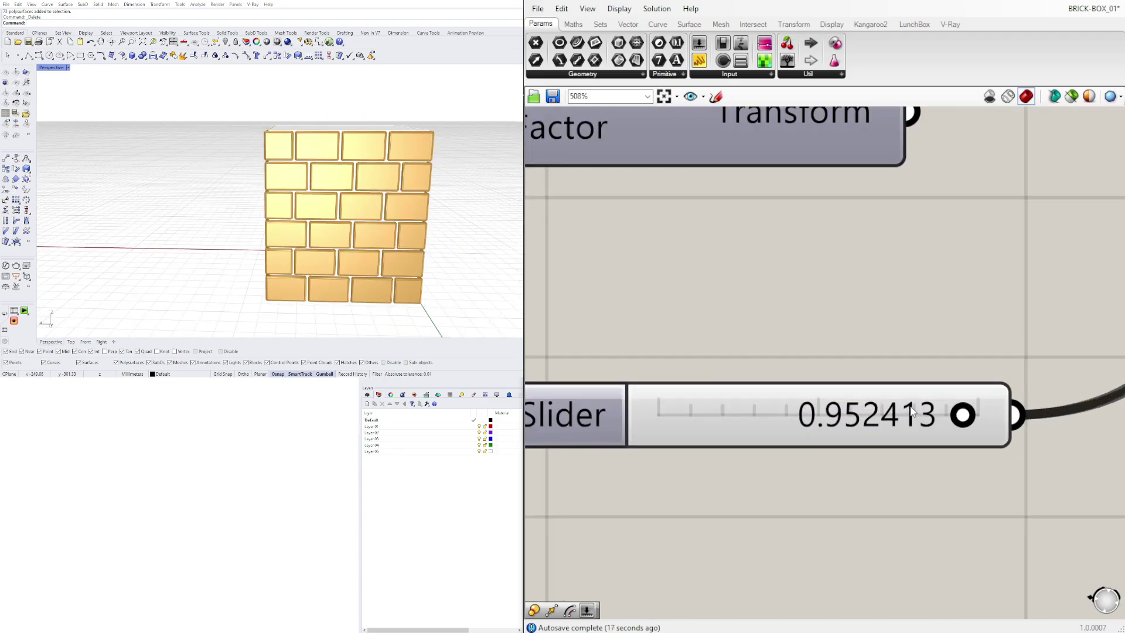
pyautogui.scroll(1, 912, 412)
pyautogui.moveTo(970, 417); pyautogui.dragTo(922, 418)
pyautogui.moveTo(922, 418); pyautogui.dragTo(985, 419)
pyautogui.moveTo(328, 235); pyautogui.dragTo(409, 252, button='right')
pyautogui.scroll(10, 363, 234)
pyautogui.scroll(-7, 686, 261)
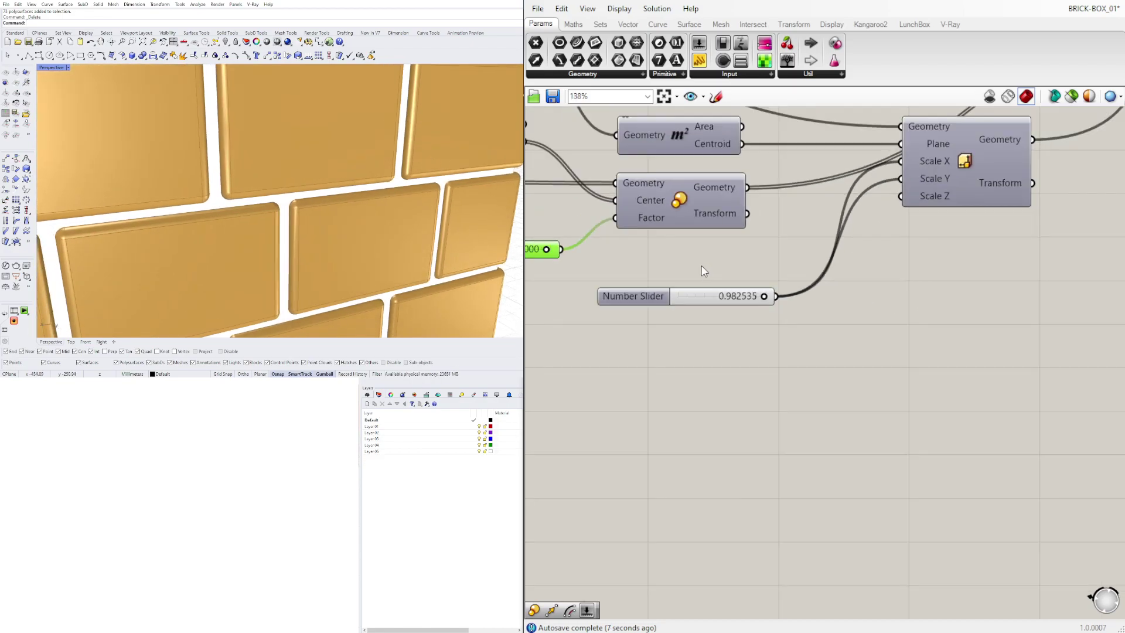
# - Set the slider driving the angle of both Twist components to 15
pyautogui.scroll(-10, 289, 142)
pyautogui.moveTo(230, 185); pyautogui.dragTo(369, 168, button='right')
pyautogui.scroll(-3, 707, 276)
pyautogui.moveTo(709, 288); pyautogui.dragTo(822, 433, button='right')
pyautogui.moveTo(626, 209); pyautogui.dragTo(787, 224)
pyautogui.scroll(5, 788, 225)
pyautogui.doubleClick(802, 222)
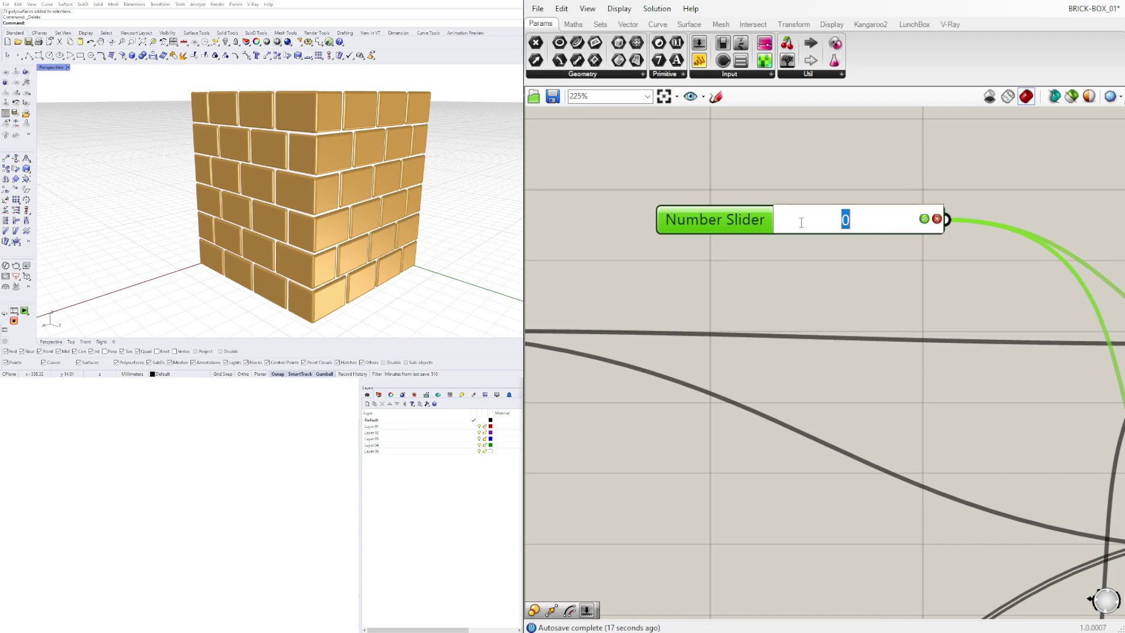
pyautogui.write('15')
pyautogui.press('Return')
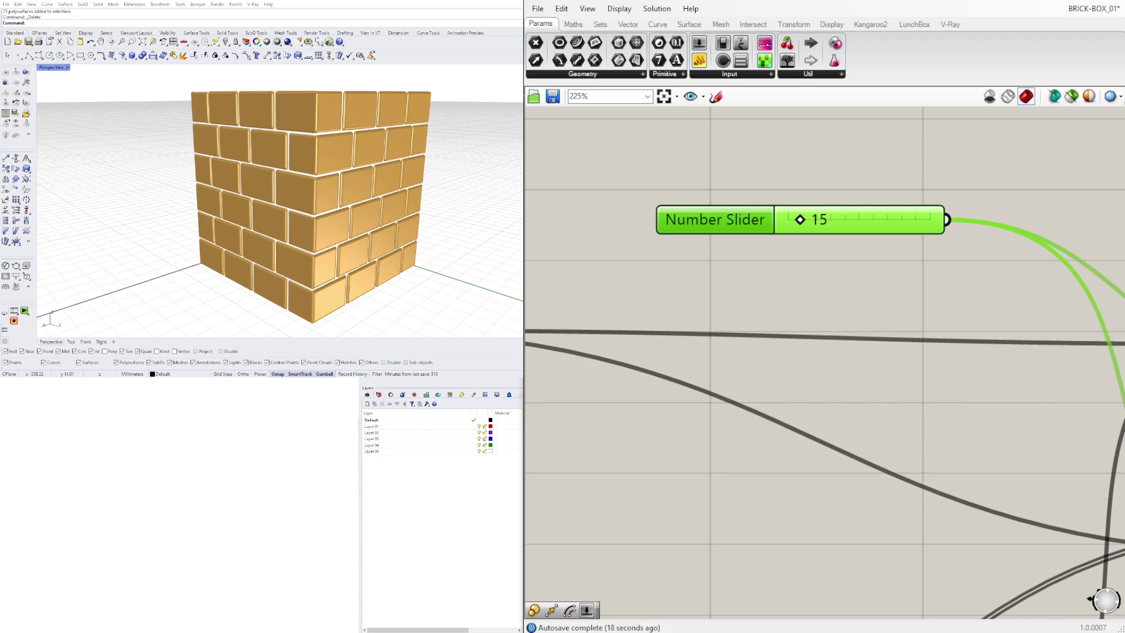
# - Look over the twisted box and return the twist angle slider to 0
pyautogui.scroll(-3, 158, 150)
pyautogui.moveTo(293, 158)
pyautogui.mouseDown(button='right')
pyautogui.moveTo(381, 168)
pyautogui.moveTo(364, 205)
pyautogui.moveTo(375, 173)
pyautogui.moveTo(302, 155)
pyautogui.mouseUp(button='right')
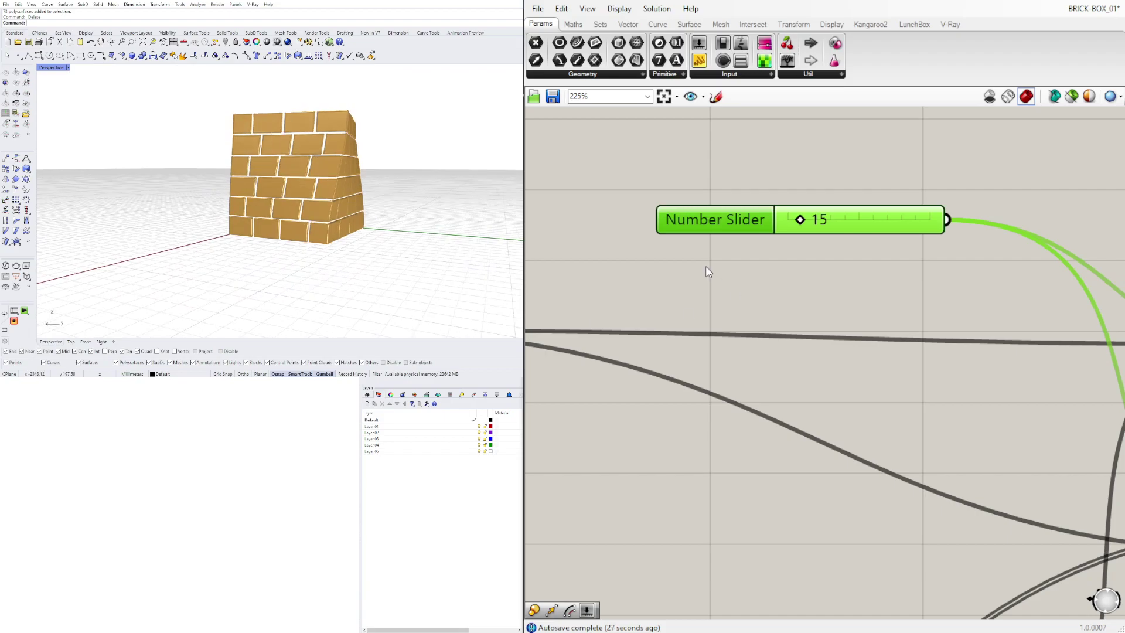
pyautogui.doubleClick(816, 225)
pyautogui.write('0')
pyautogui.press('Return')
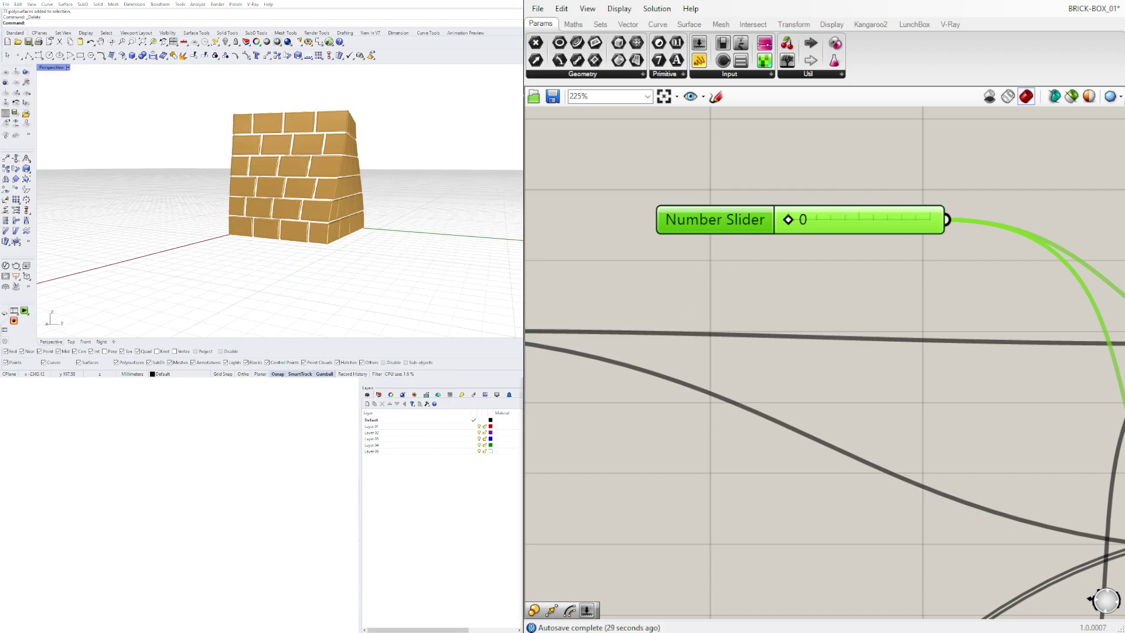
pyautogui.click(857, 314)
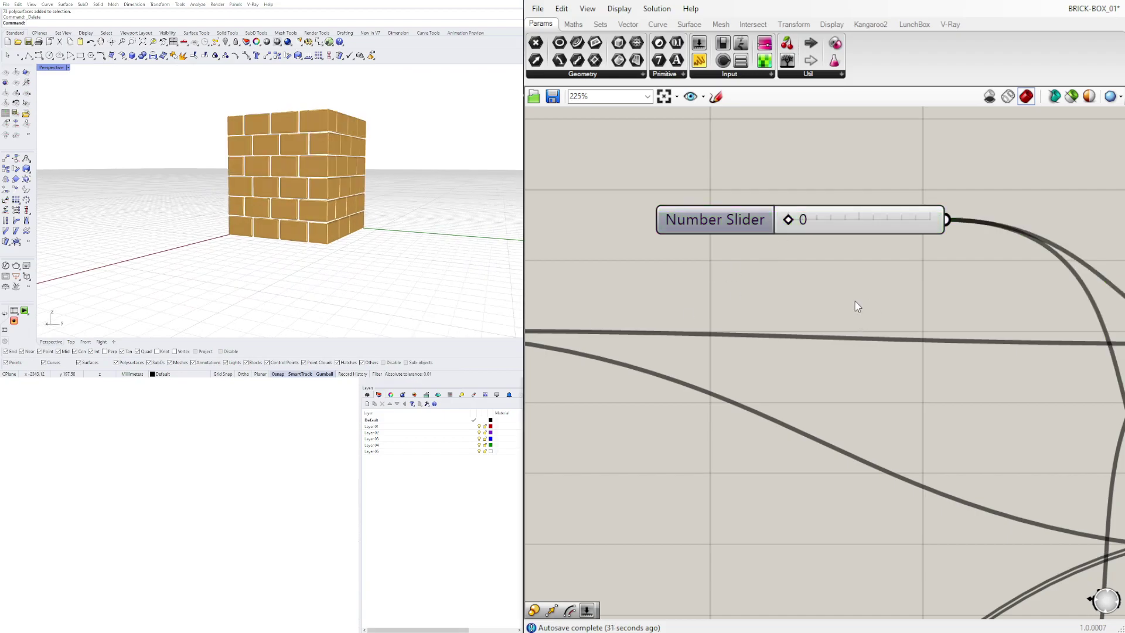
# - Set the Blend slider of the fillet component to 1 and inspect the brick edges up close
pyautogui.scroll(-10, 856, 311)
pyautogui.scroll(8, 964, 341)
pyautogui.moveTo(981, 375); pyautogui.dragTo(778, 315, button='right')
pyautogui.scroll(3, 778, 315)
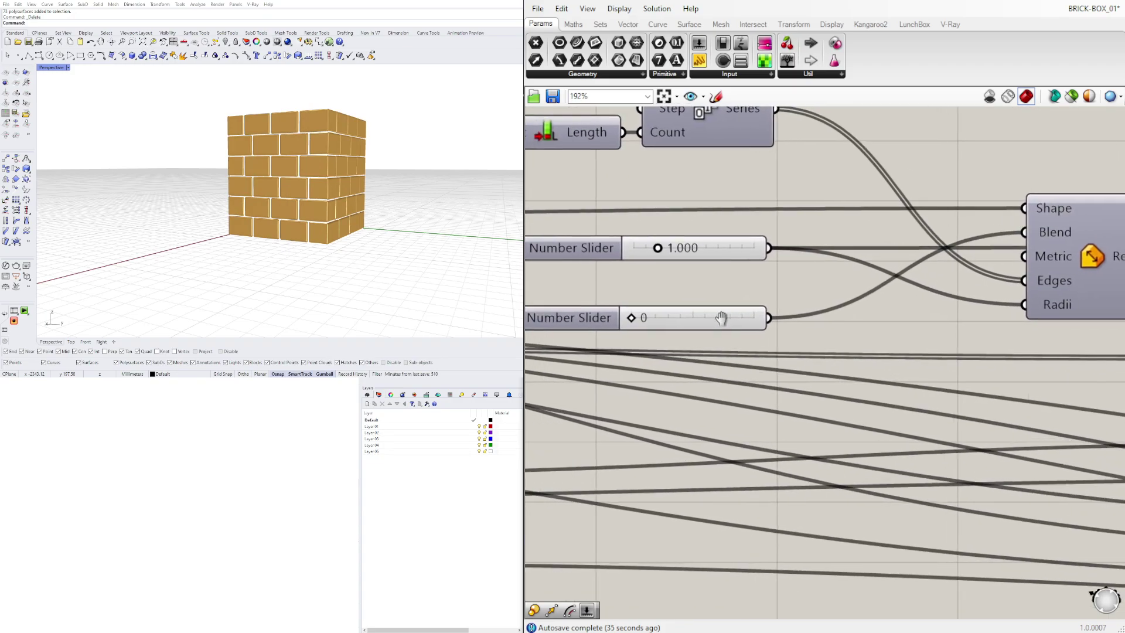
pyautogui.doubleClick(660, 318)
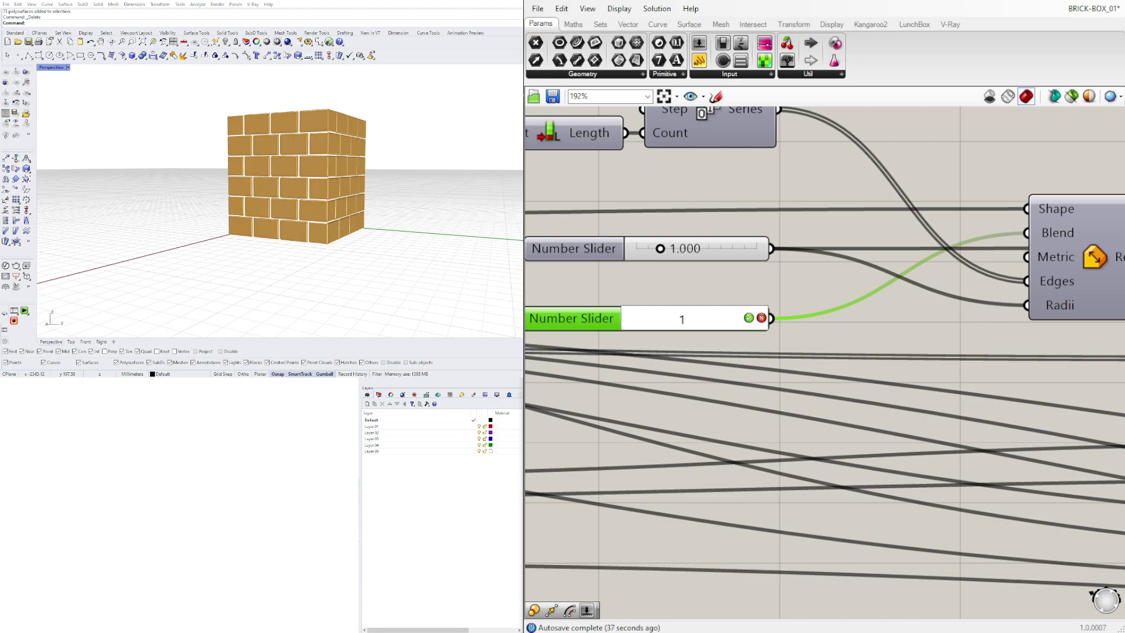
pyautogui.press('Return')
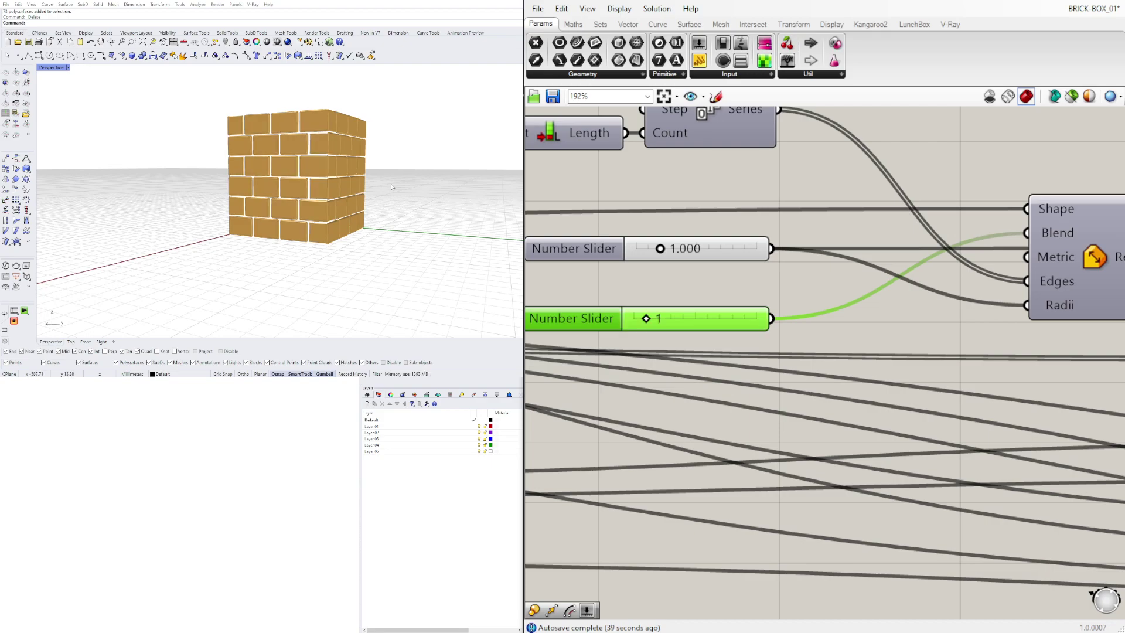
pyautogui.scroll(10, 303, 155)
pyautogui.scroll(1, 303, 155)
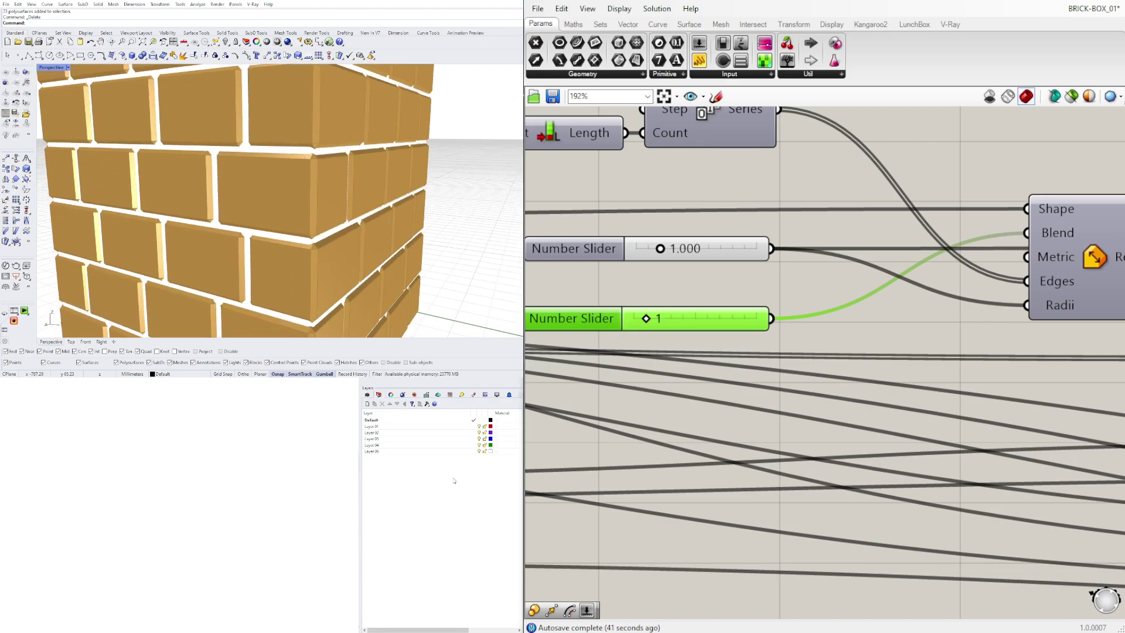
# - Set the slider feeding the fillet component's Radii input to 1.5
pyautogui.click(790, 192)
pyautogui.scroll(-7, 793, 195)
pyautogui.moveTo(999, 321); pyautogui.dragTo(889, 338, button='right')
pyautogui.scroll(3, 863, 241)
pyautogui.moveTo(566, 224); pyautogui.dragTo(807, 262, button='right')
pyautogui.scroll(4, 807, 267)
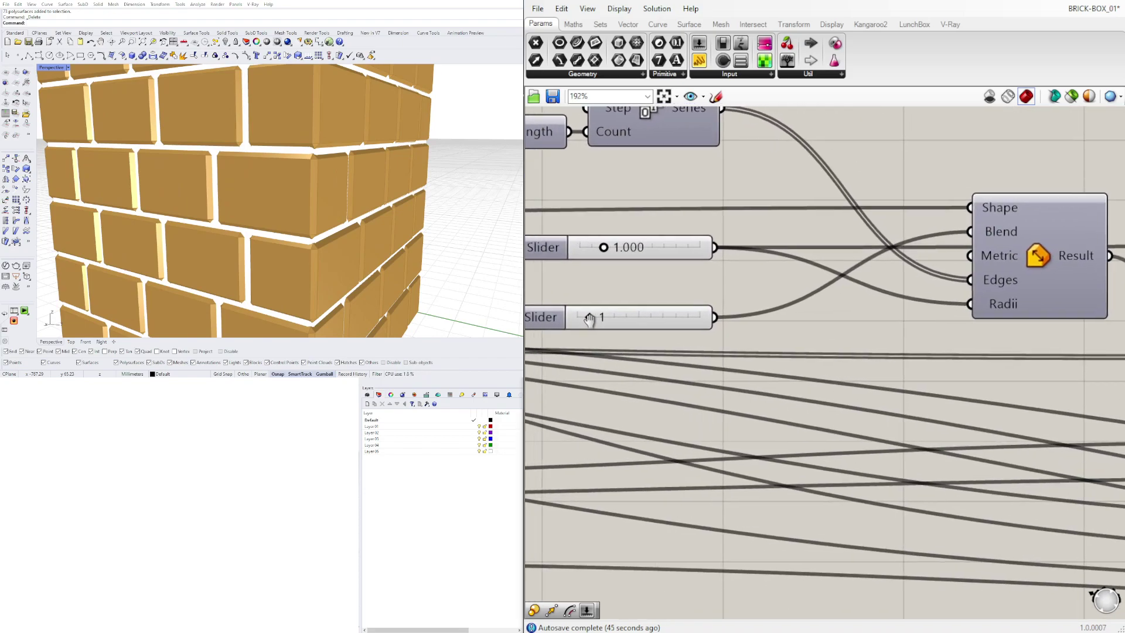
pyautogui.moveTo(569, 247); pyautogui.dragTo(730, 270, button='right')
pyautogui.scroll(7, 769, 271)
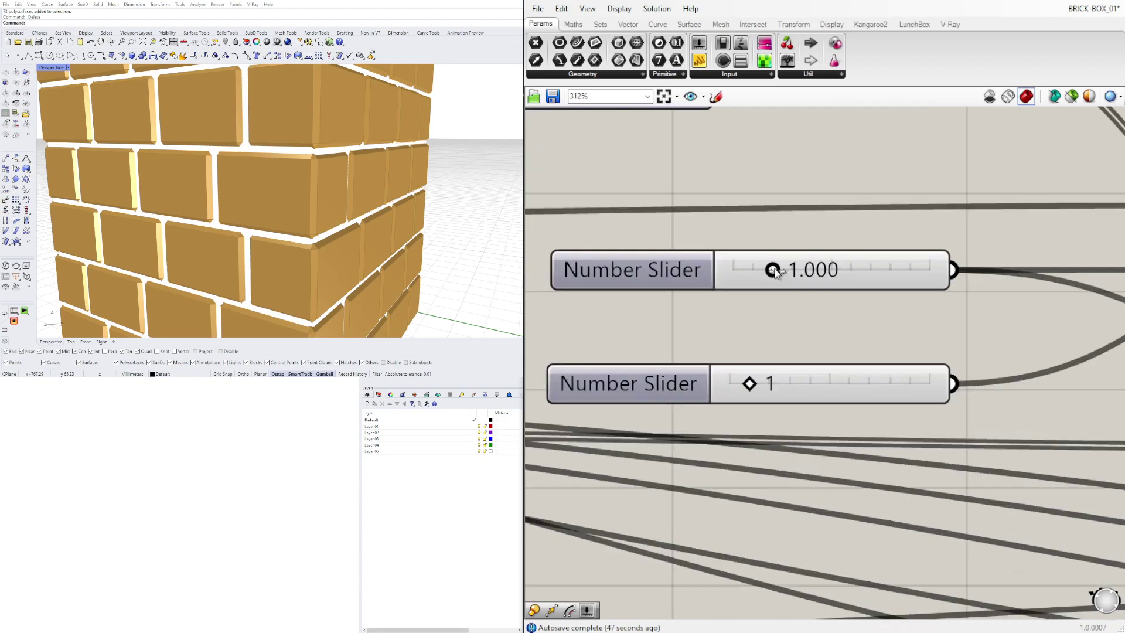
pyautogui.moveTo(779, 275); pyautogui.dragTo(794, 274)
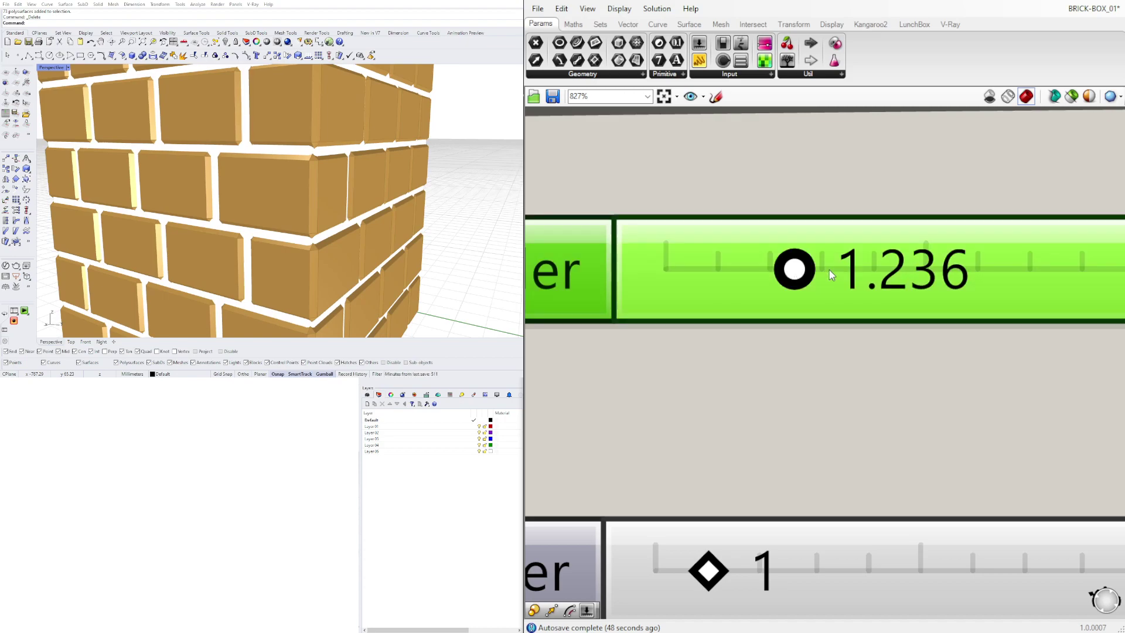
pyautogui.doubleClick(831, 269)
pyautogui.write('1.5')
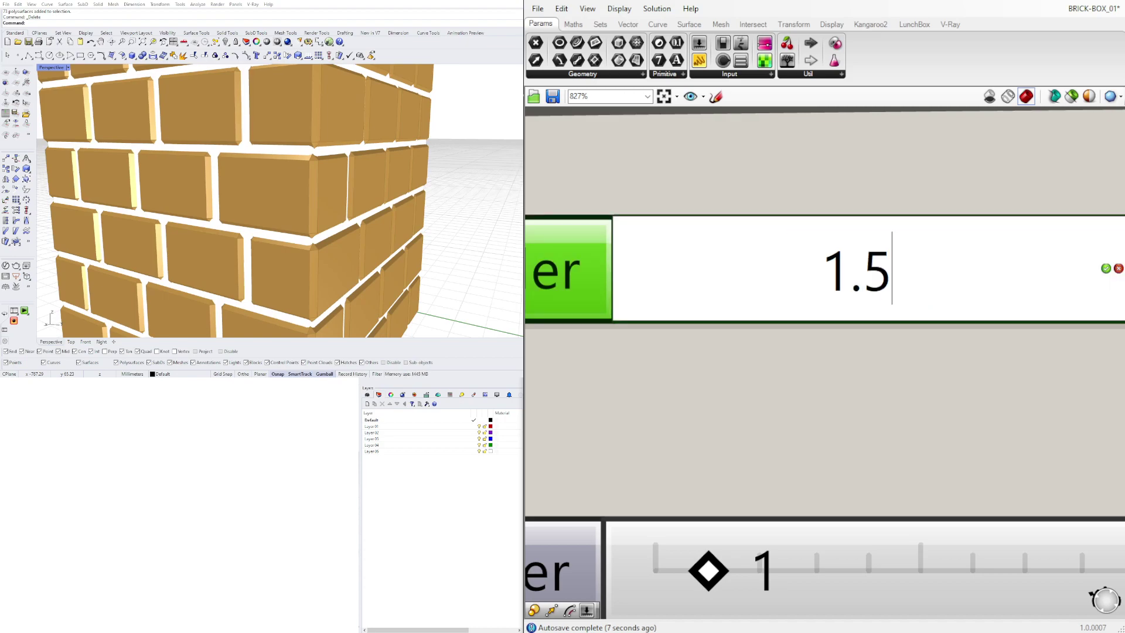
pyautogui.press('Return')
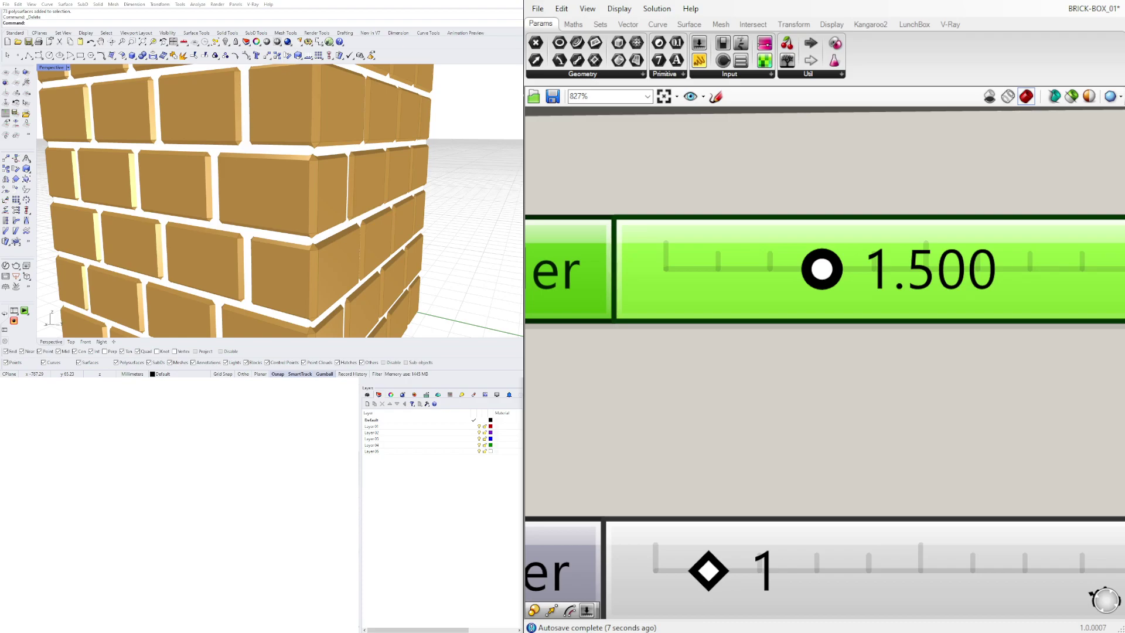
# - Raise the brick Scale factor to 1.0 to narrow the joints between the bricks
pyautogui.scroll(-15, 889, 402)
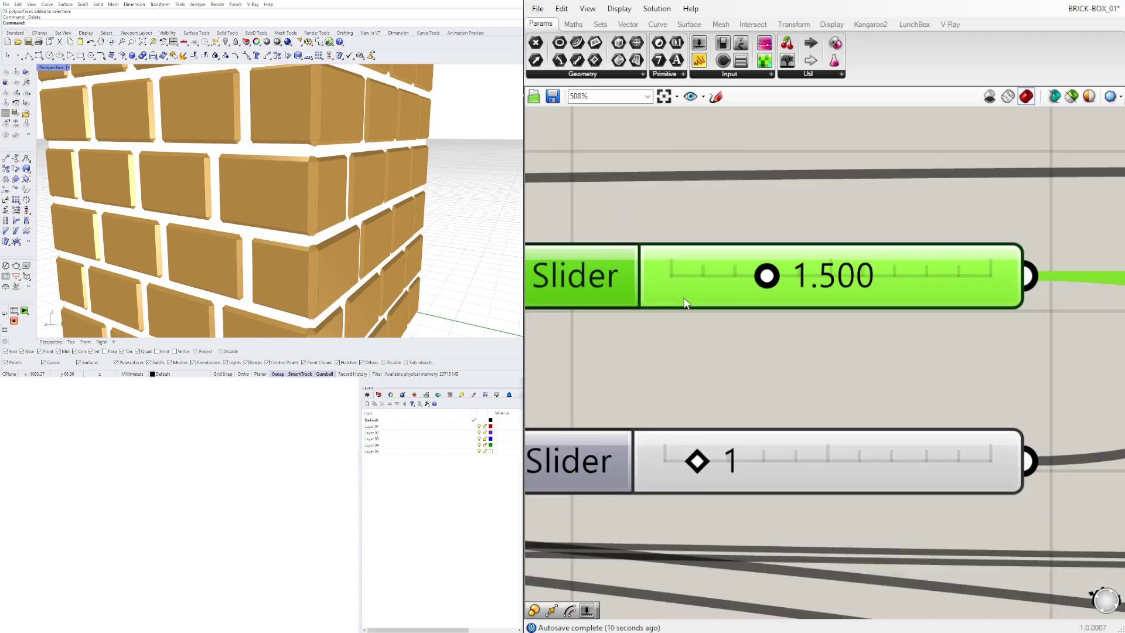
pyautogui.scroll(10, 889, 402)
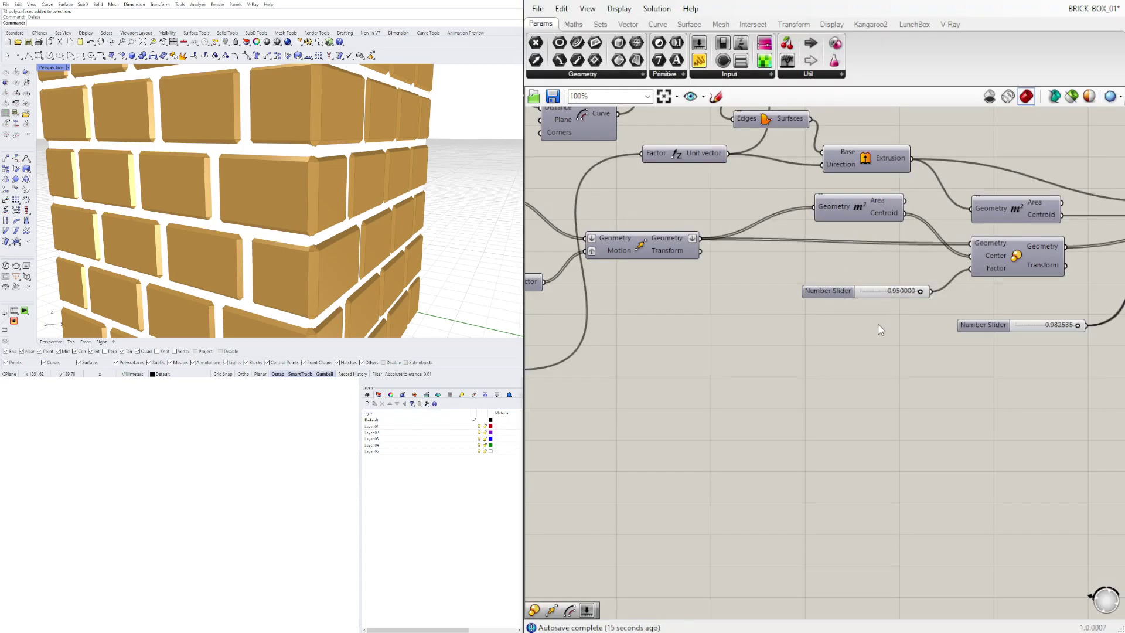
pyautogui.moveTo(878, 324); pyautogui.dragTo(824, 337, button='right')
pyautogui.moveTo(858, 302); pyautogui.dragTo(1036, 319, button='right')
pyautogui.moveTo(630, 358); pyautogui.dragTo(781, 353, button='right')
pyautogui.scroll(-6, 1041, 349)
pyautogui.scroll(3, 938, 334)
pyautogui.moveTo(927, 350); pyautogui.dragTo(803, 353, button='right')
pyautogui.scroll(7, 782, 343)
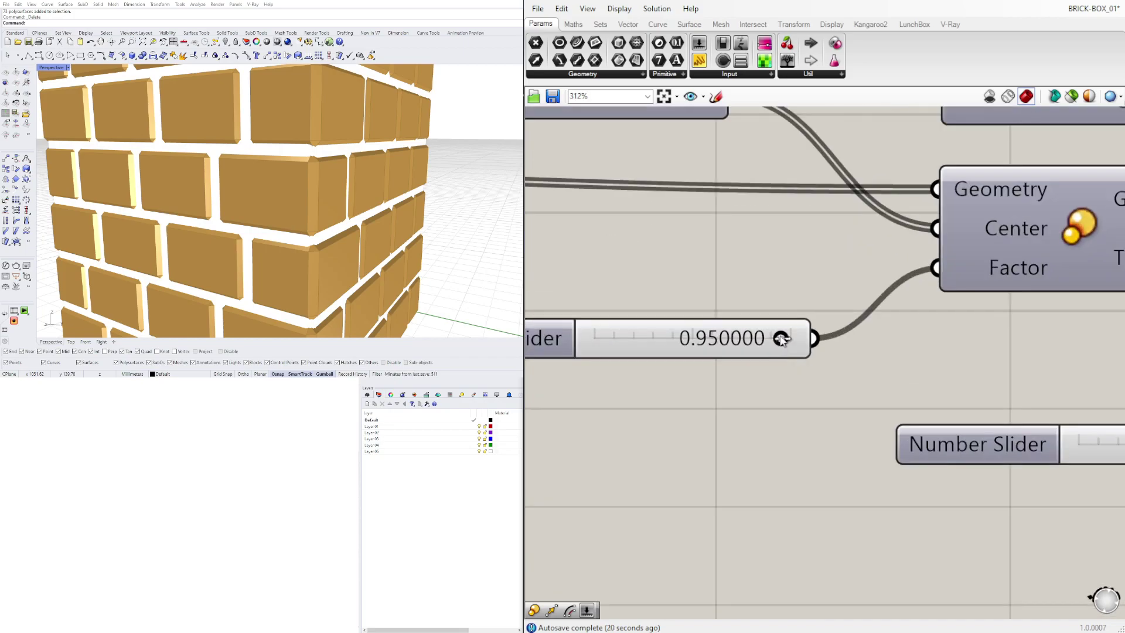
pyautogui.moveTo(780, 338); pyautogui.dragTo(823, 339)
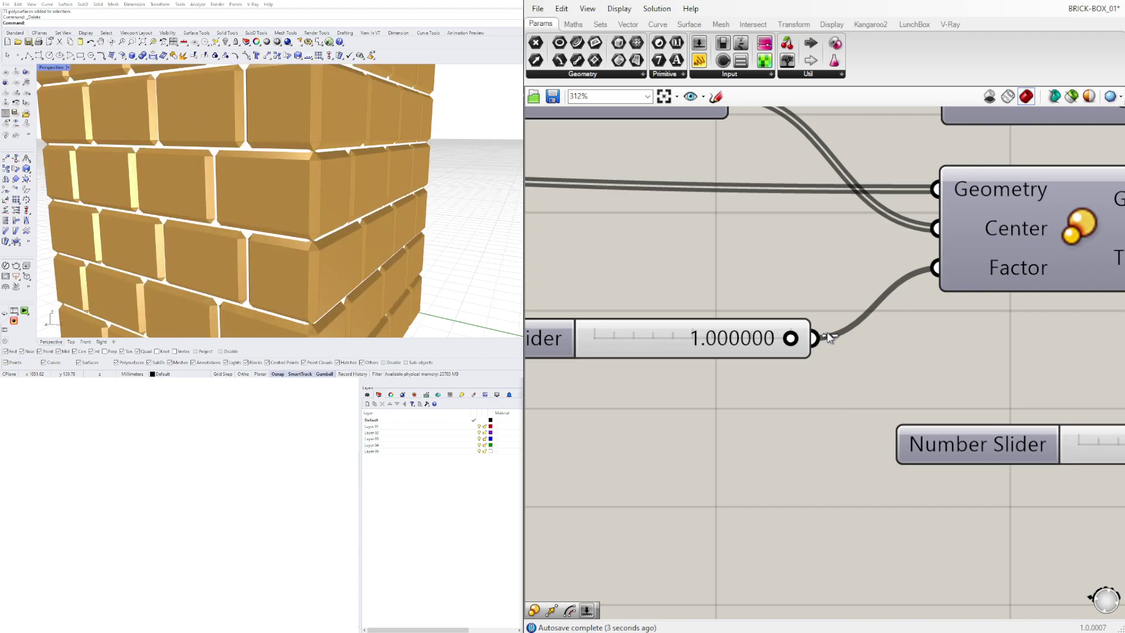
# - Fine-tune the inner core's Scale X and Scale Y slider to about 0.9907 and view the whole box from above
pyautogui.scroll(-3, 873, 283)
pyautogui.moveTo(922, 353); pyautogui.dragTo(651, 360, button='right')
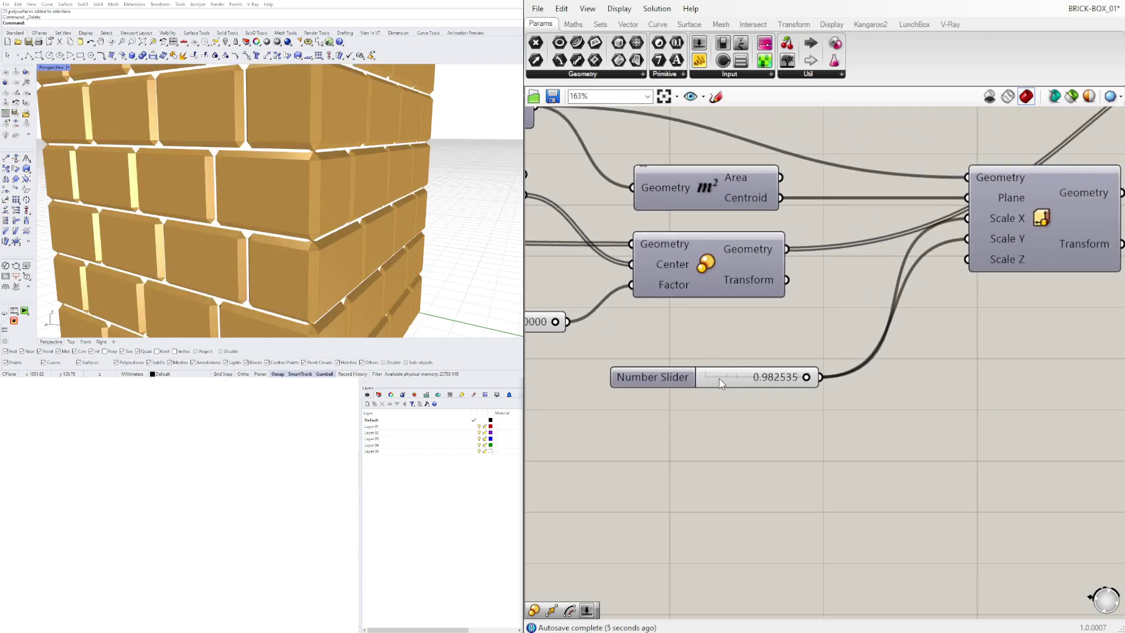
pyautogui.scroll(3, 750, 378)
pyautogui.scroll(3, 855, 381)
pyautogui.scroll(3, 858, 384)
pyautogui.moveTo(865, 381)
pyautogui.mouseDown()
pyautogui.moveTo(892, 382)
pyautogui.moveTo(860, 382)
pyautogui.moveTo(871, 385)
pyautogui.mouseUp()
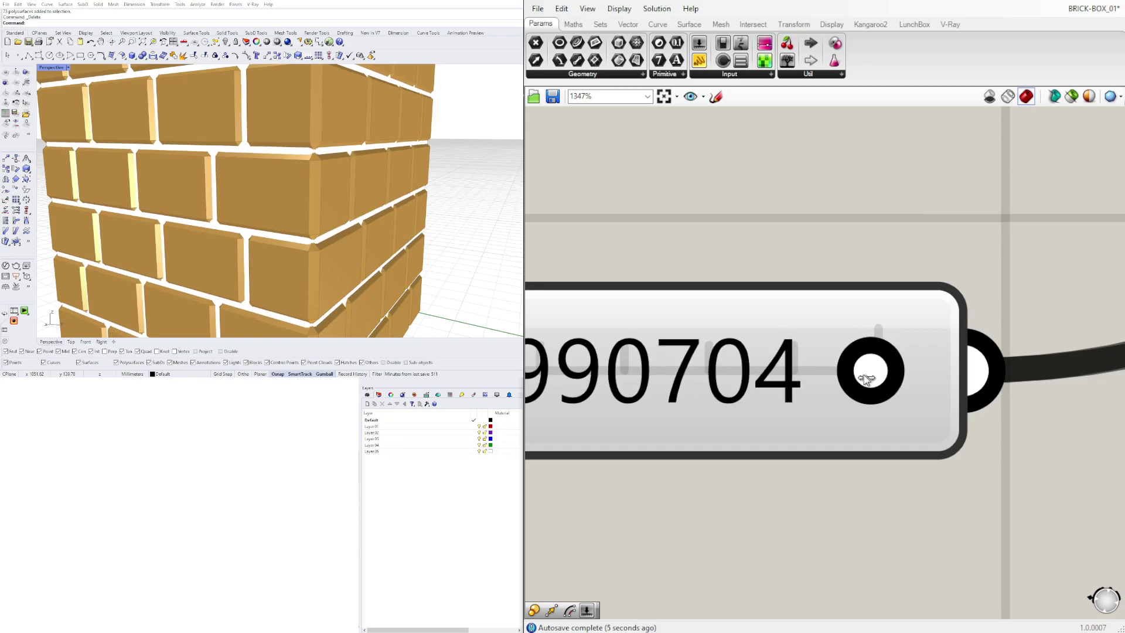
pyautogui.scroll(-5, 747, 232)
pyautogui.scroll(-8, 269, 194)
pyautogui.moveTo(269, 211); pyautogui.dragTo(269, 174, button='right')
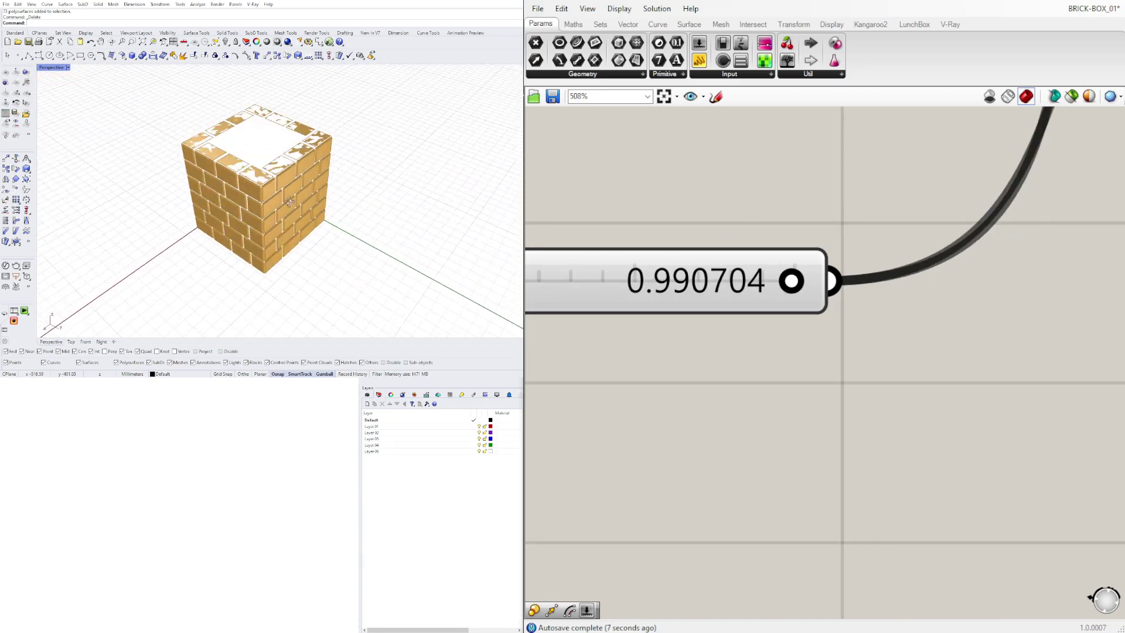
pyautogui.scroll(2, 269, 174)
# - Bake the geometry of both Twist components and turn off the preview of the definition
pyautogui.scroll(-11, 849, 325)
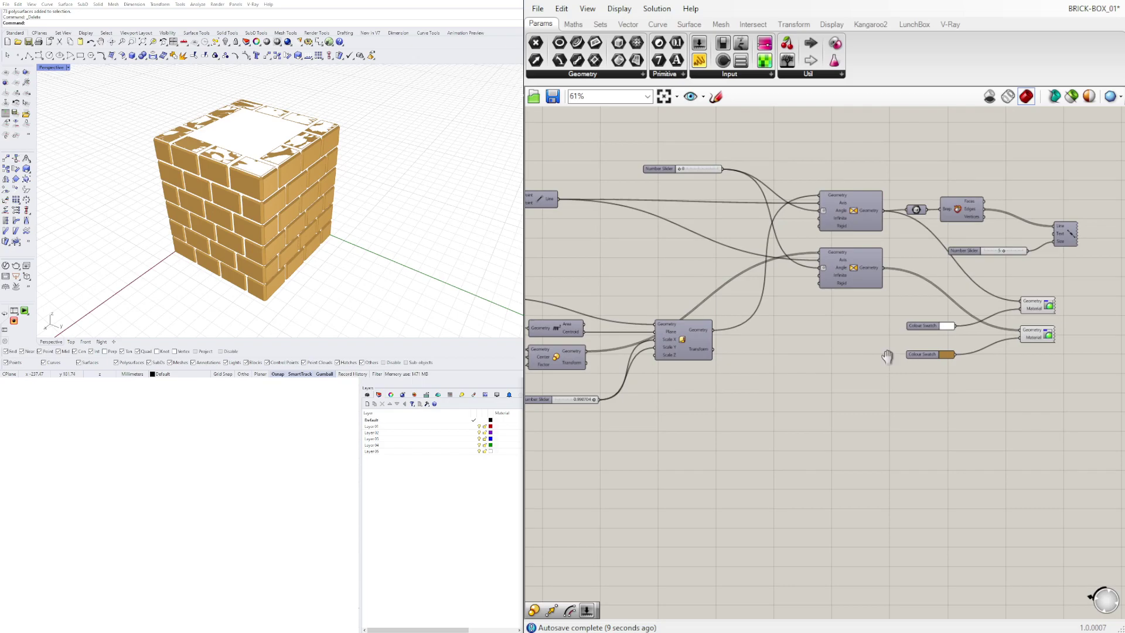
pyautogui.moveTo(780, 296); pyautogui.dragTo(818, 304, button='right')
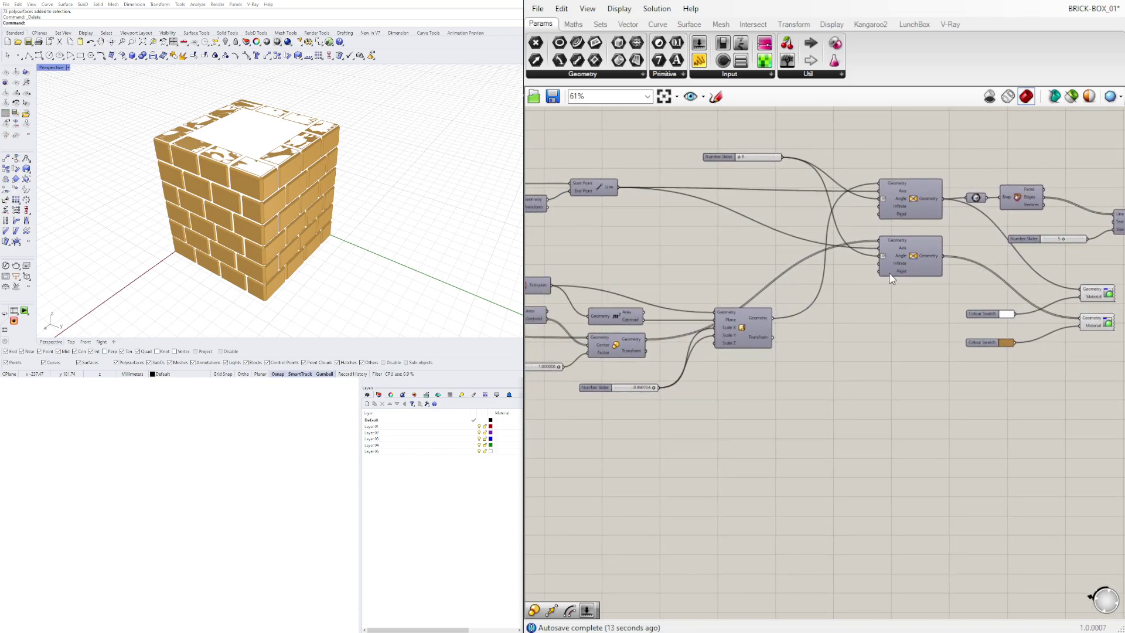
pyautogui.click(913, 256)
pyautogui.keyDown('shift'); pyautogui.click(915, 189); pyautogui.keyUp('shift')
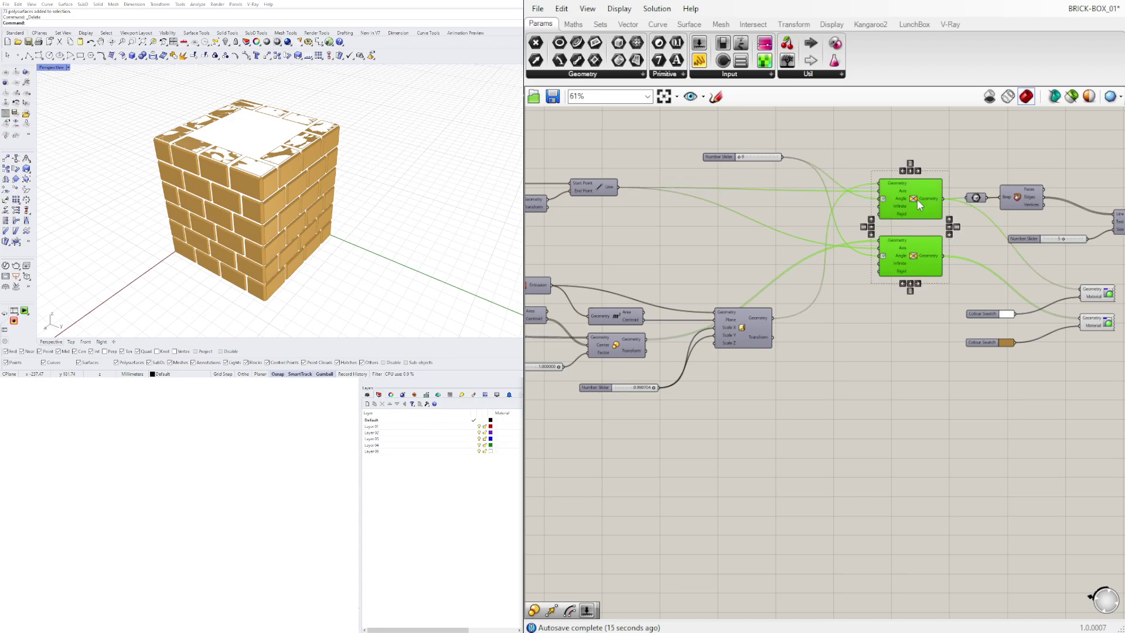
pyautogui.middleClick(917, 200)
pyautogui.scroll(1, 917, 202)
pyautogui.click(918, 200)
pyautogui.click(990, 97)
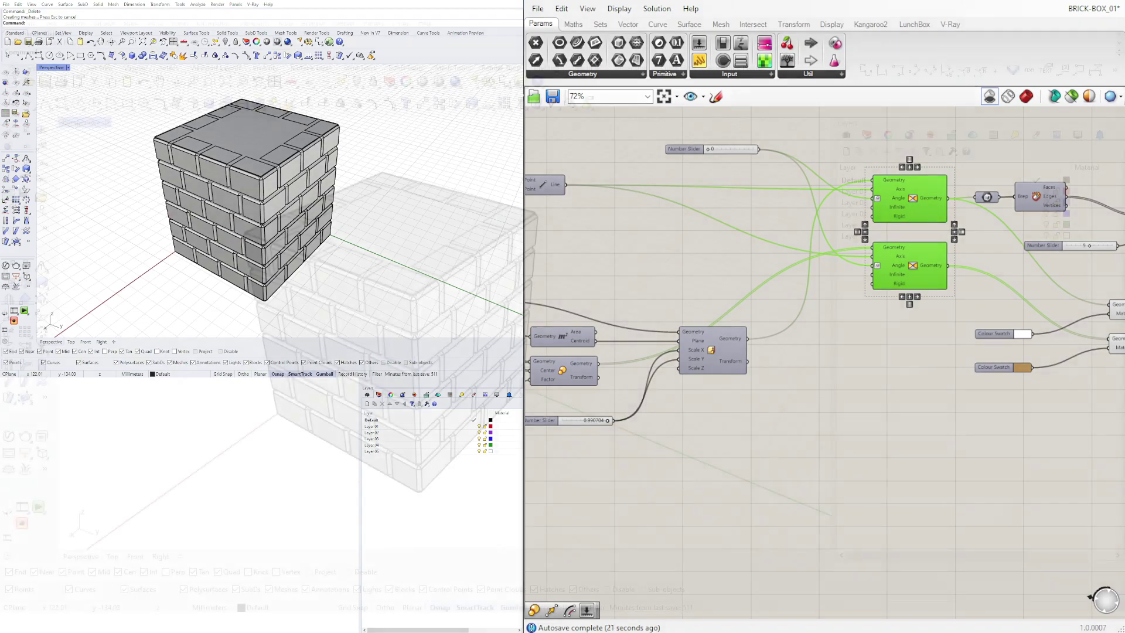
# - Switch to Rhino and examine the baked model by selecting the inner core, a single brick and the whole box
pyautogui.moveTo(308, 284); pyautogui.dragTo(348, 229, button='right')
pyautogui.scroll(4, 348, 229)
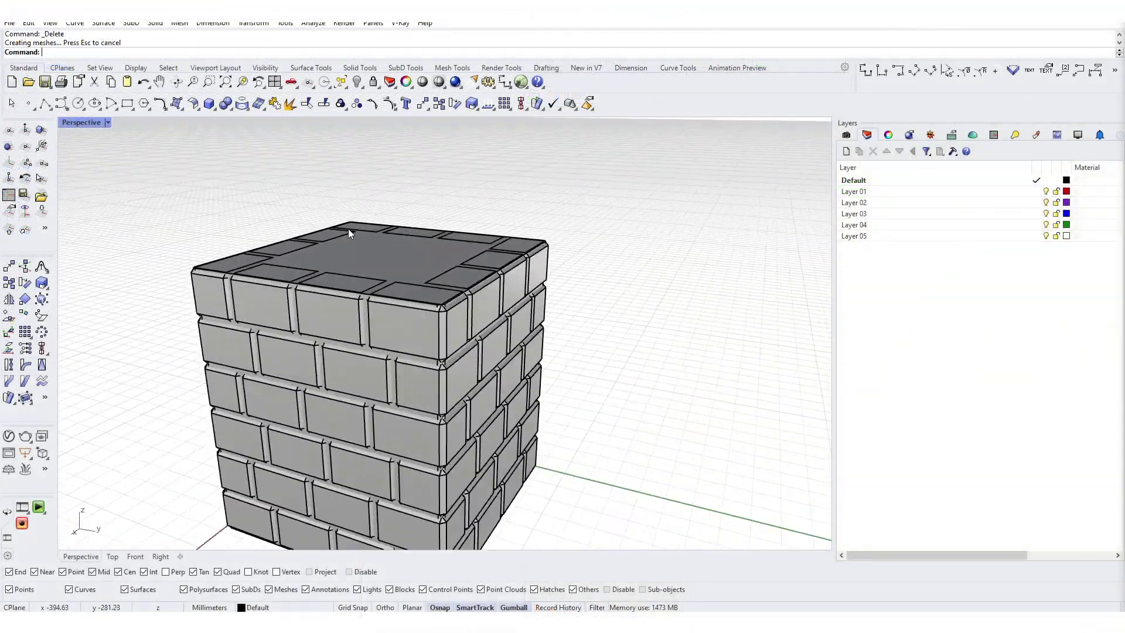
pyautogui.click(358, 262)
pyautogui.scroll(-2, 356, 264)
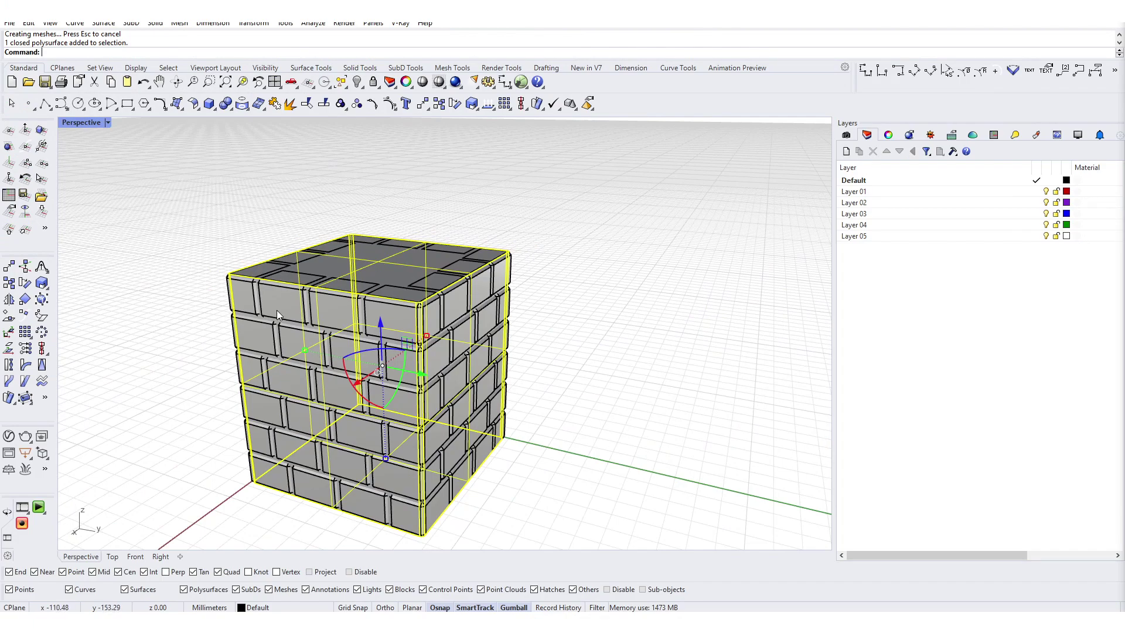
pyautogui.click(277, 312)
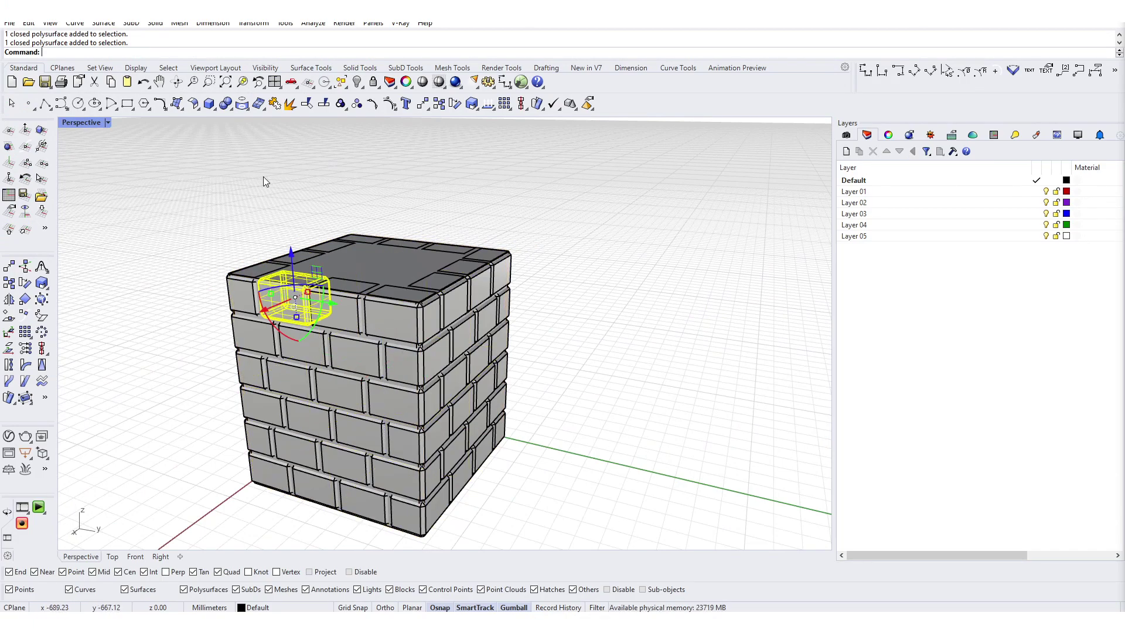
pyautogui.click(265, 183)
pyautogui.scroll(-4, 278, 226)
pyautogui.keyDown('shift'); pyautogui.moveTo(321, 256); pyautogui.dragTo(419, 257, button='right'); pyautogui.keyUp('shift')
pyautogui.moveTo(302, 173); pyautogui.dragTo(626, 459)
pyautogui.scroll(3, 470, 386)
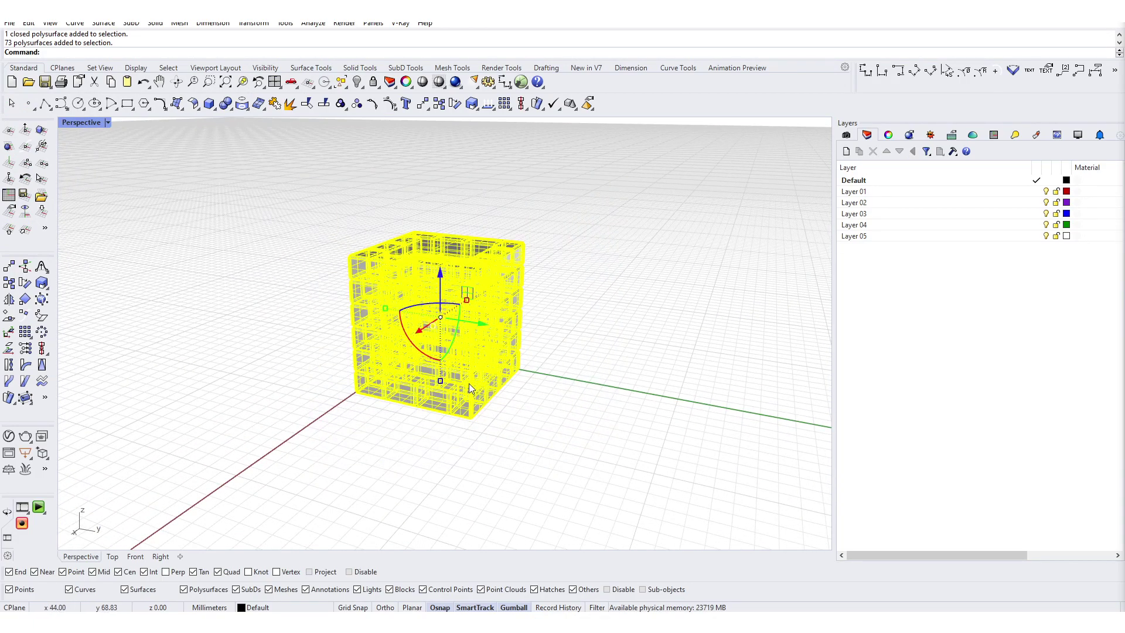
pyautogui.scroll(-1, 495, 275)
pyautogui.click(414, 174)
pyautogui.press('Escape')
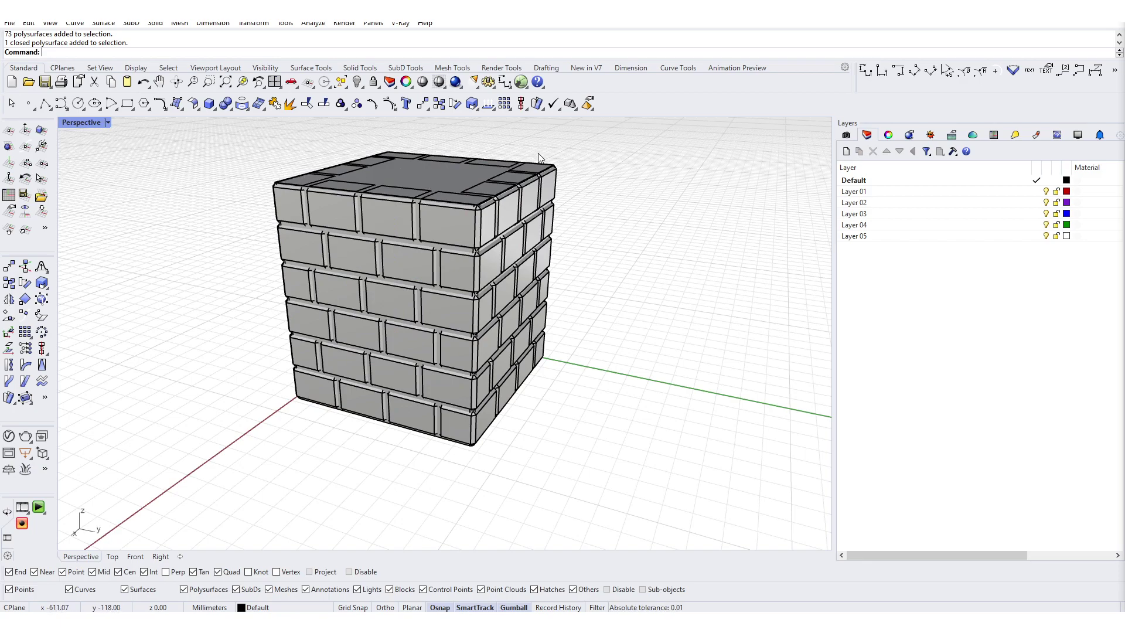
pyautogui.scroll(3, 418, 180)
pyautogui.click(413, 175)
pyautogui.press('Escape')
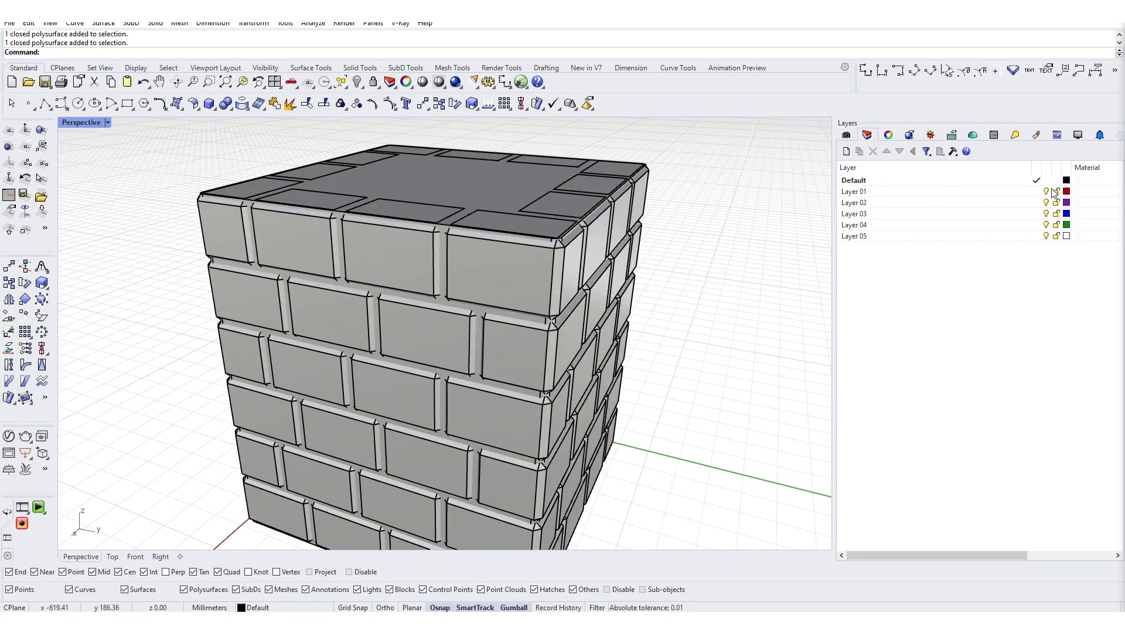
# - Make Layer 01 current and duplicate the border of the inner core's top face with DupFaceBorder
pyautogui.click(1037, 191)
pyautogui.write('DupF')
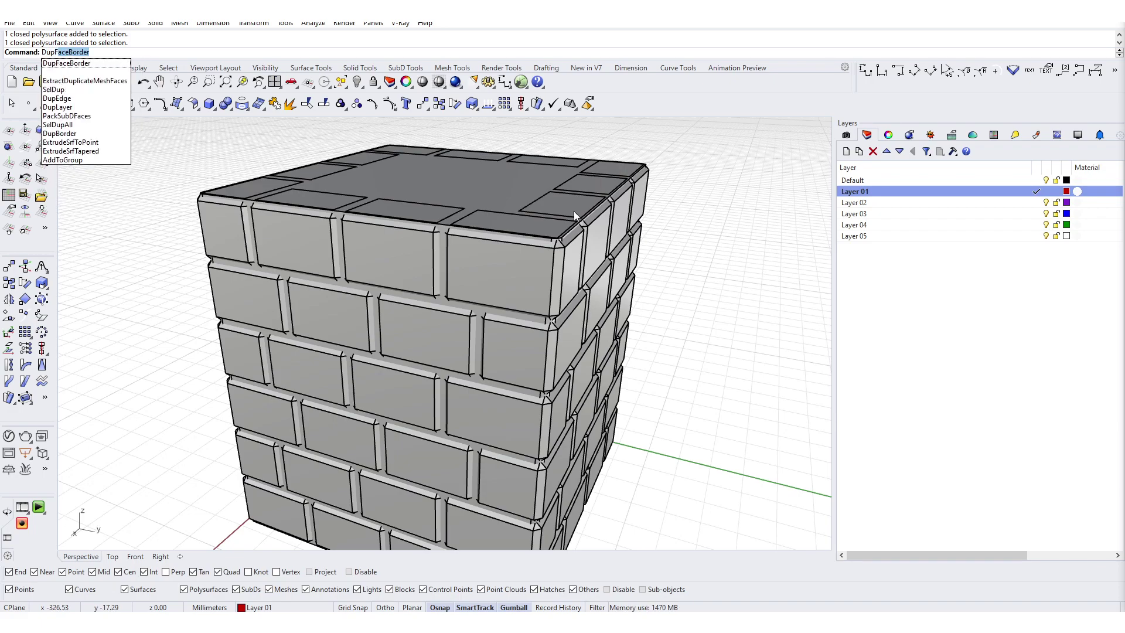
pyautogui.press('Return')
pyautogui.click(480, 174)
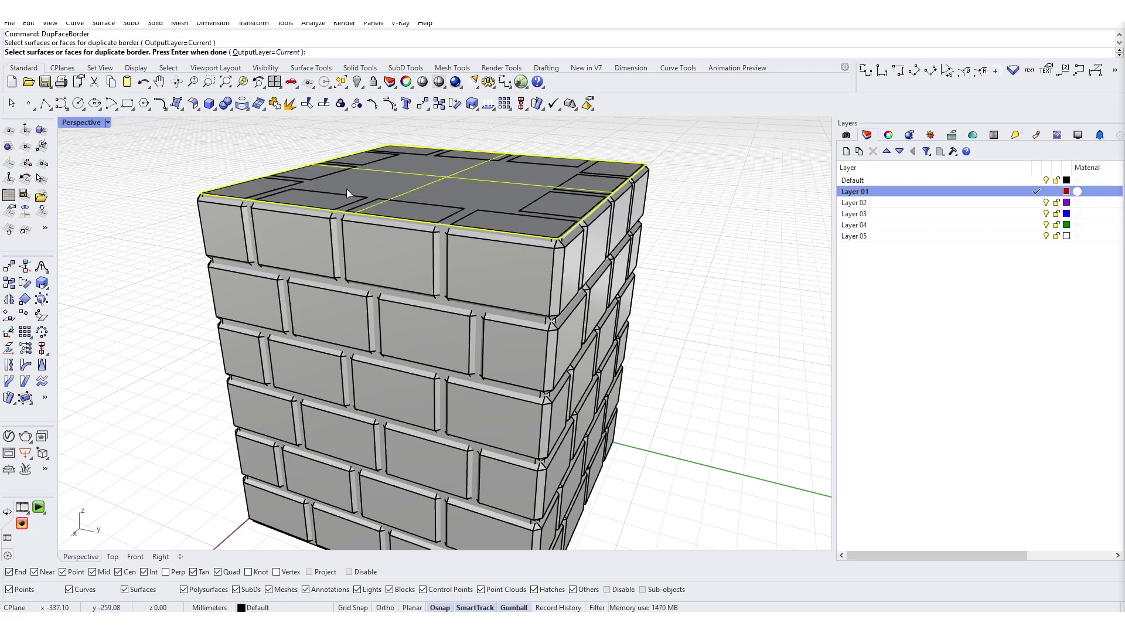
pyautogui.press('Return')
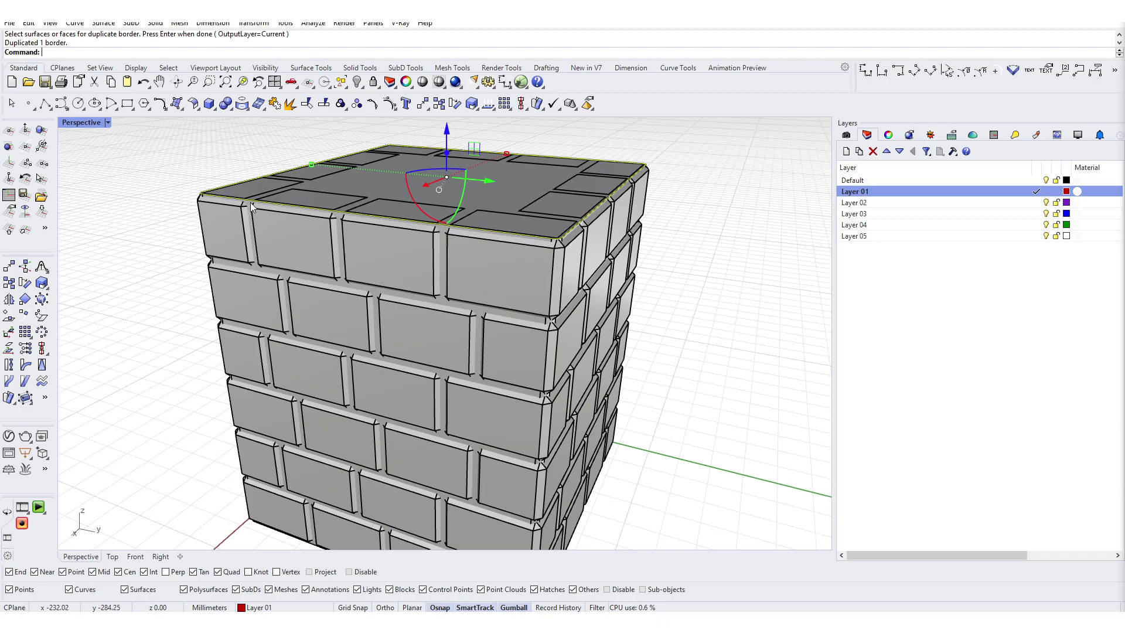
pyautogui.press('Escape')
# - Join all the bricks and the inner core into one solid with Boolean Union
pyautogui.scroll(-3, 474, 219)
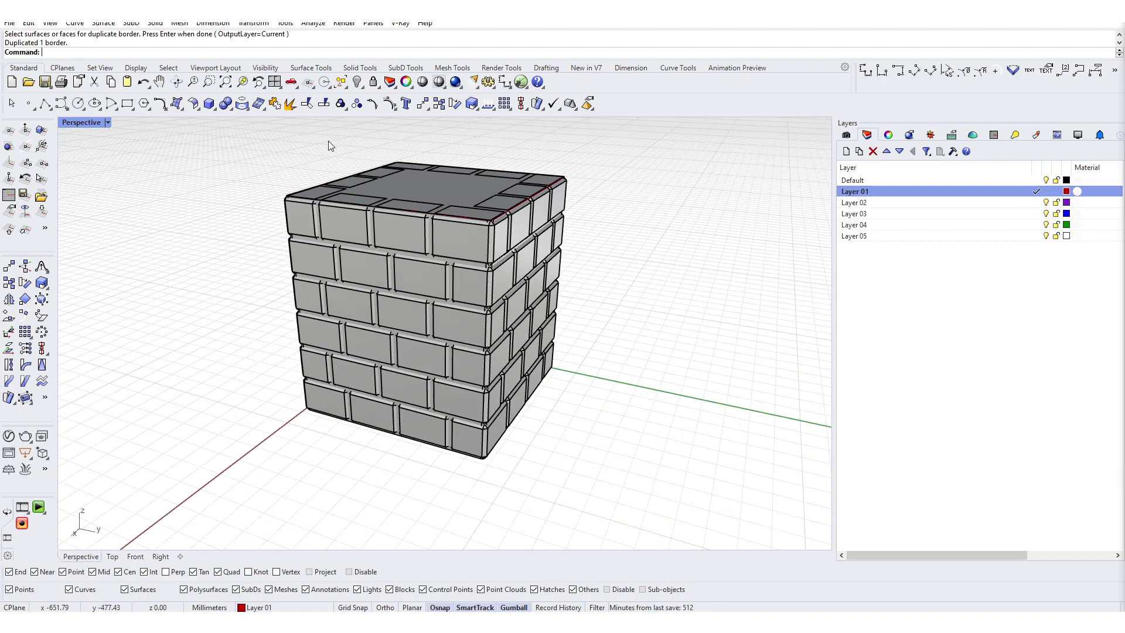
pyautogui.moveTo(236, 138); pyautogui.dragTo(693, 529)
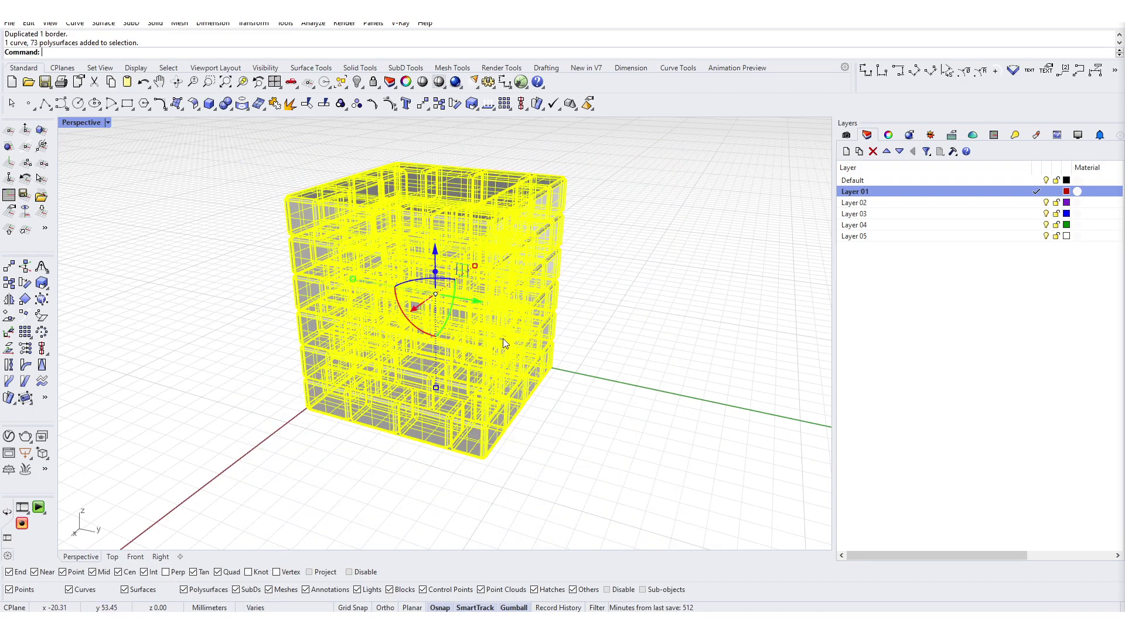
pyautogui.press('Up')
pyautogui.write('Bu')
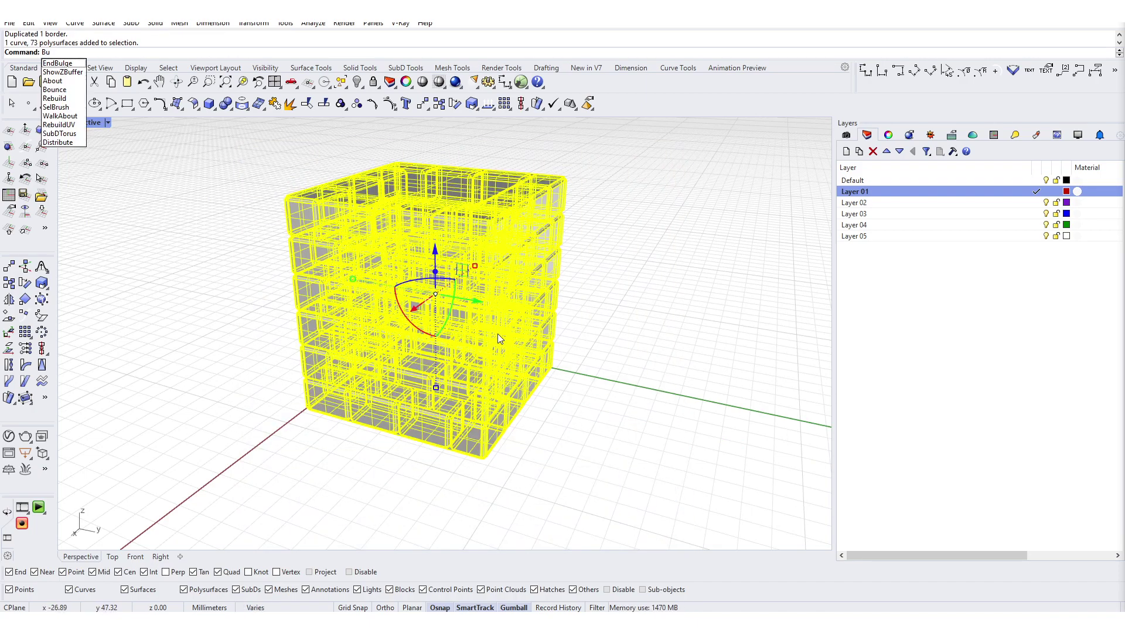
pyautogui.press('Return')
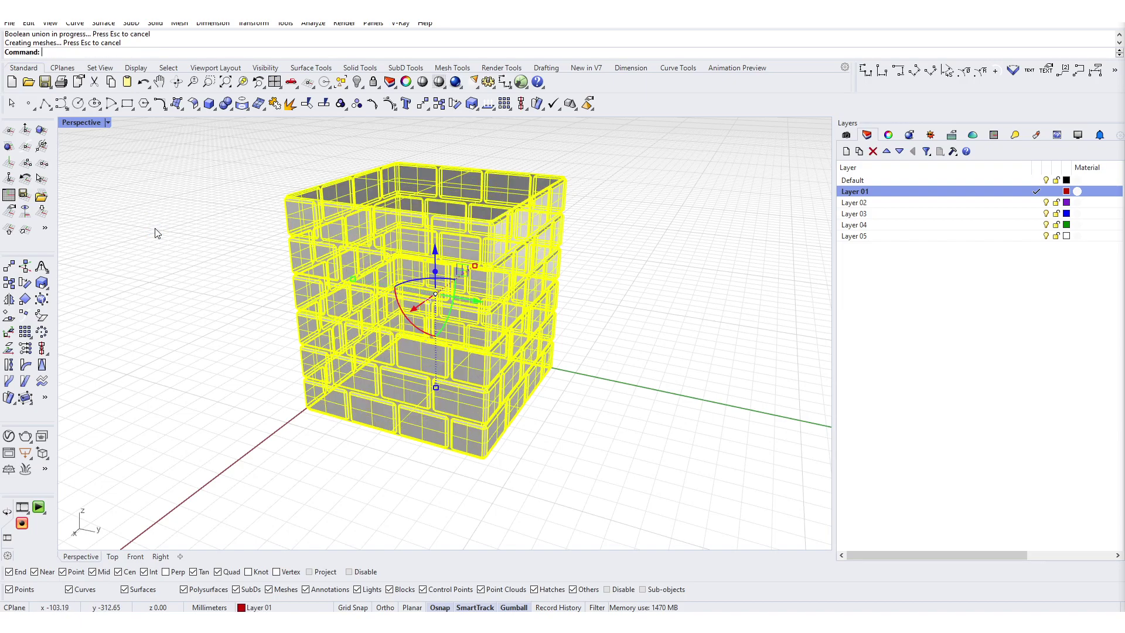
# - Offset the duplicated border curve on the box's top face inward by 1.2 mm
pyautogui.scroll(3, 469, 249)
pyautogui.click(465, 254)
pyautogui.click(504, 283)
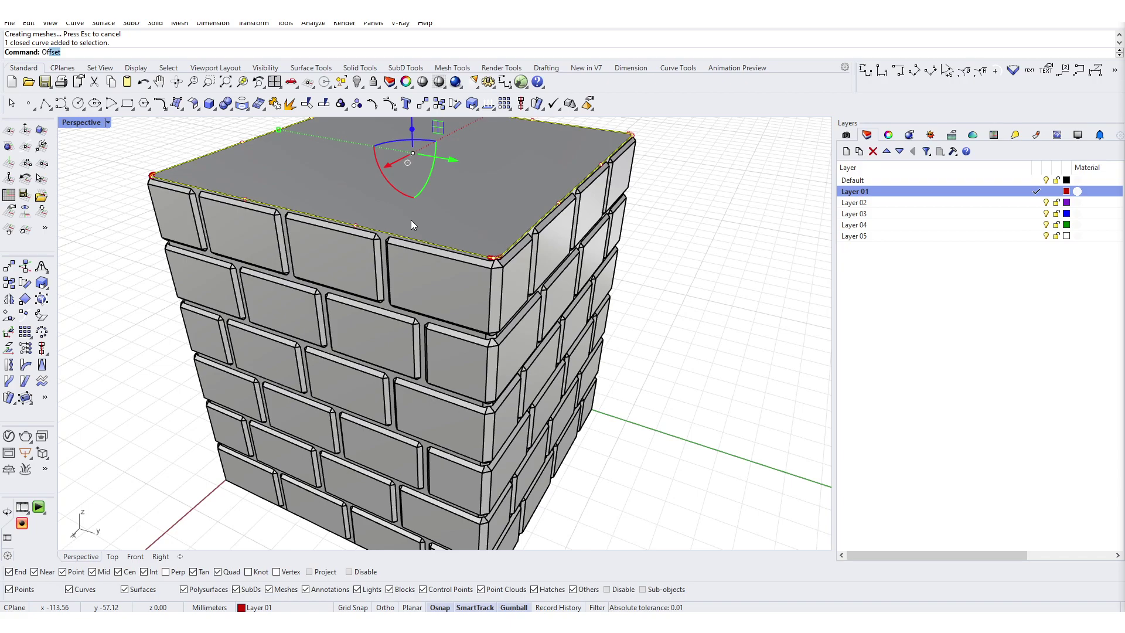
pyautogui.press('Return')
pyautogui.write('1.2')
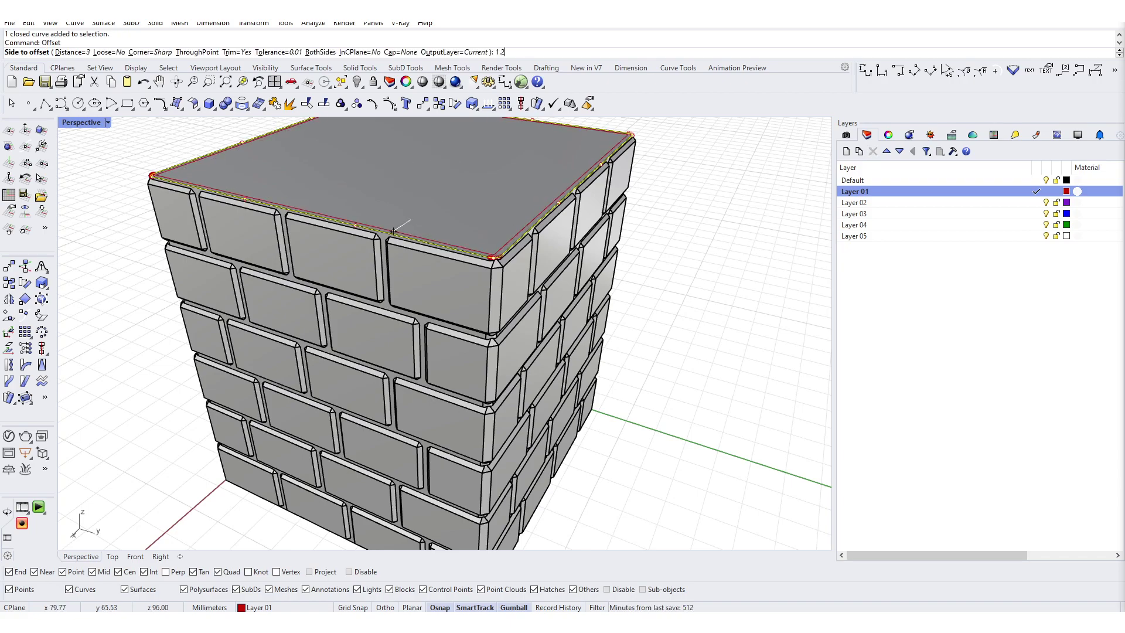
pyautogui.press('Return')
pyautogui.click(442, 218)
# - Extrude the offset curve as a solid down to the bottom corner of the brick box
pyautogui.click(469, 245)
pyautogui.scroll(-4, 499, 256)
pyautogui.moveTo(548, 474); pyautogui.dragTo(632, 338, button='right')
pyautogui.scroll(5, 586, 357)
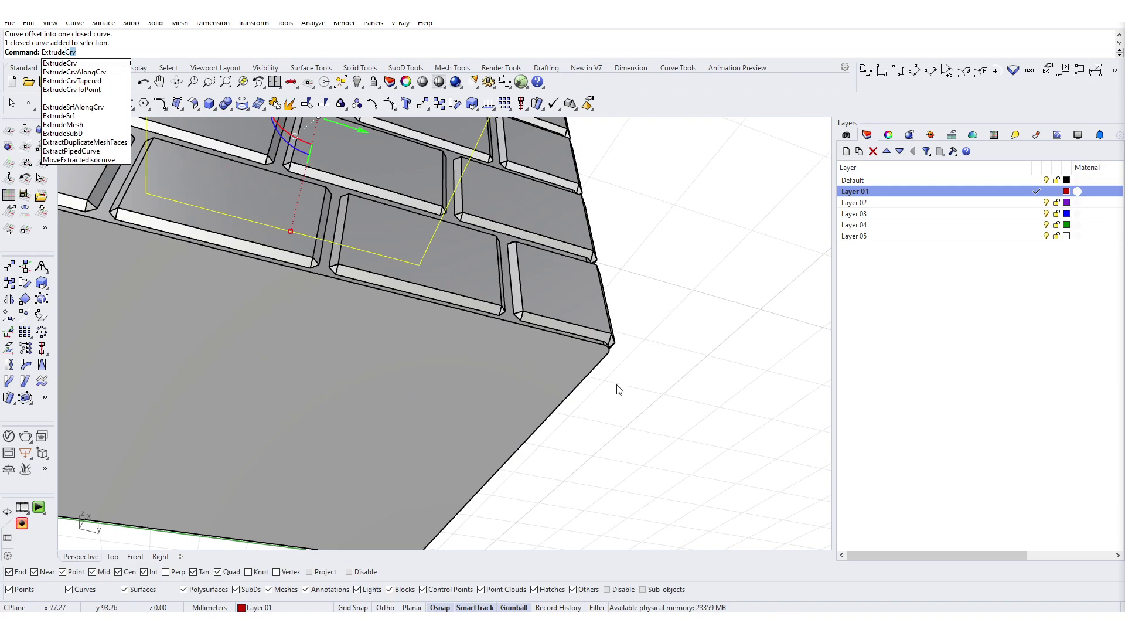
pyautogui.press('Return')
pyautogui.click(610, 360)
pyautogui.scroll(-5, 610, 360)
pyautogui.moveTo(609, 364); pyautogui.dragTo(574, 485, button='right')
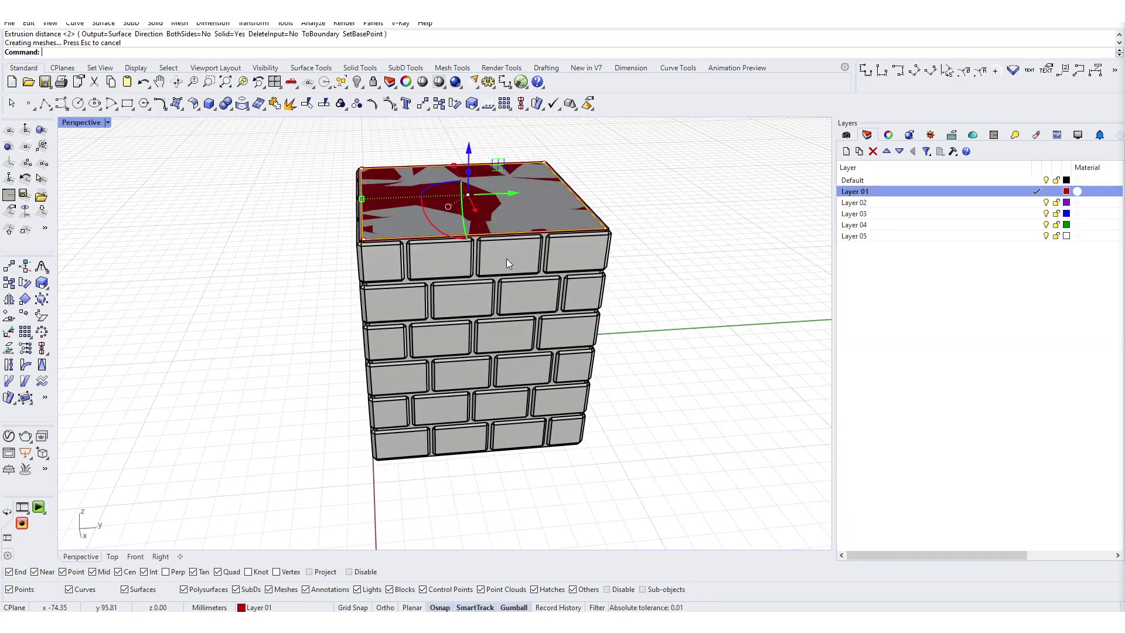
# - Delete the offset curve and move the extruded solid up 2 mm along Z
pyautogui.press('Delete')
pyautogui.click(426, 209)
pyautogui.click(434, 239)
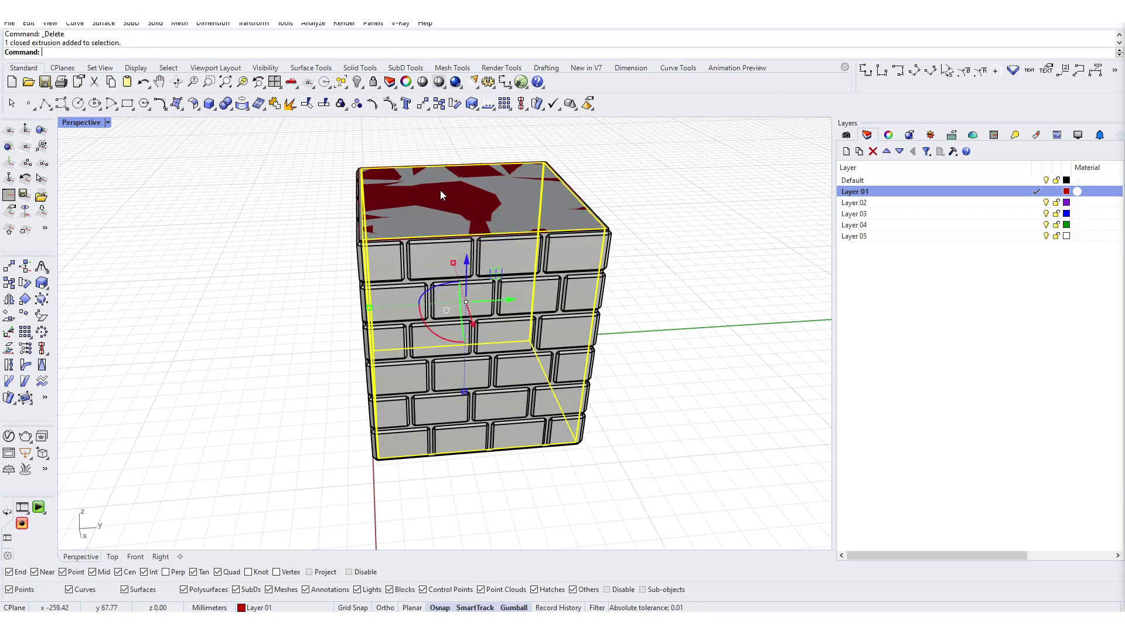
pyautogui.click(468, 261)
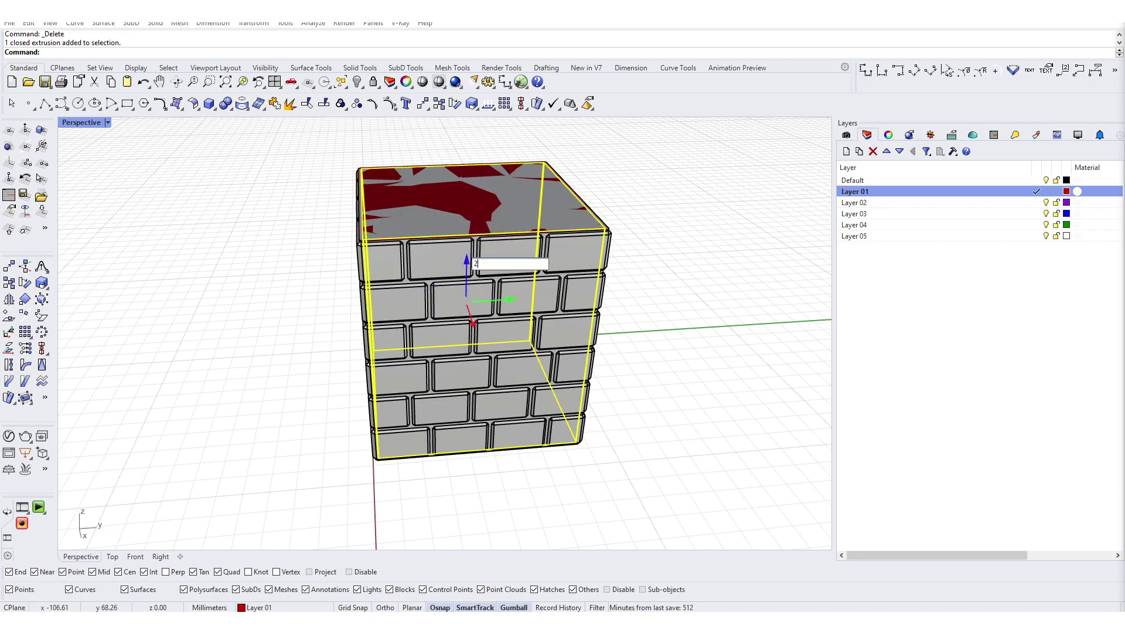
pyautogui.write('2')
pyautogui.press('Return')
# - Subtract the extruded solid from the brick box with Boolean Difference to hollow it out
pyautogui.click(352, 318)
pyautogui.moveTo(320, 323); pyautogui.dragTo(330, 281, button='right')
pyautogui.click(373, 286)
pyautogui.moveTo(384, 244); pyautogui.dragTo(383, 280, button='right')
pyautogui.write('bd')
pyautogui.press('Return')
pyautogui.click(426, 189)
pyautogui.press('Return')
pyautogui.press('Delete')
# - Delete the leftover border curve on the box's top rim
pyautogui.moveTo(428, 201); pyautogui.dragTo(546, 299, button='right')
pyautogui.scroll(5, 354, 235)
pyautogui.click(353, 235)
pyautogui.press('Delete')
# - Examine the hollowed brick box up close and from several sides
pyautogui.scroll(-5, 393, 299)
pyautogui.scroll(4, 489, 243)
pyautogui.scroll(-2, 648, 258)
pyautogui.scroll(-4, 490, 264)
pyautogui.scroll(4, 530, 339)
pyautogui.moveTo(545, 400); pyautogui.dragTo(511, 350, button='right')
pyautogui.scroll(-3, 502, 353)
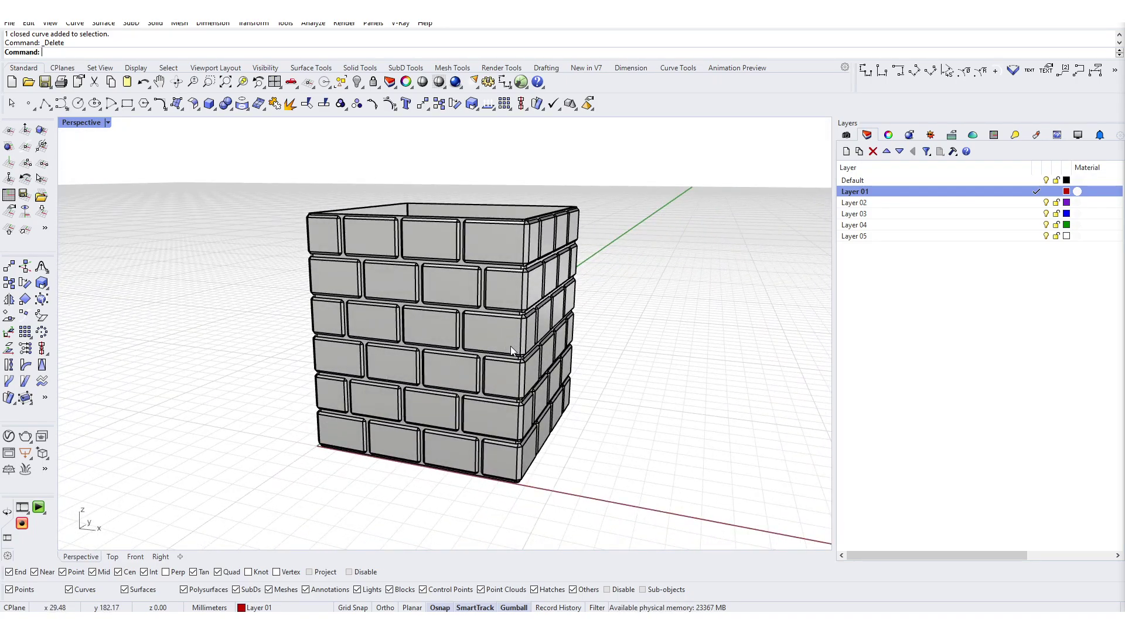
pyautogui.moveTo(511, 346); pyautogui.dragTo(492, 372, button='right')
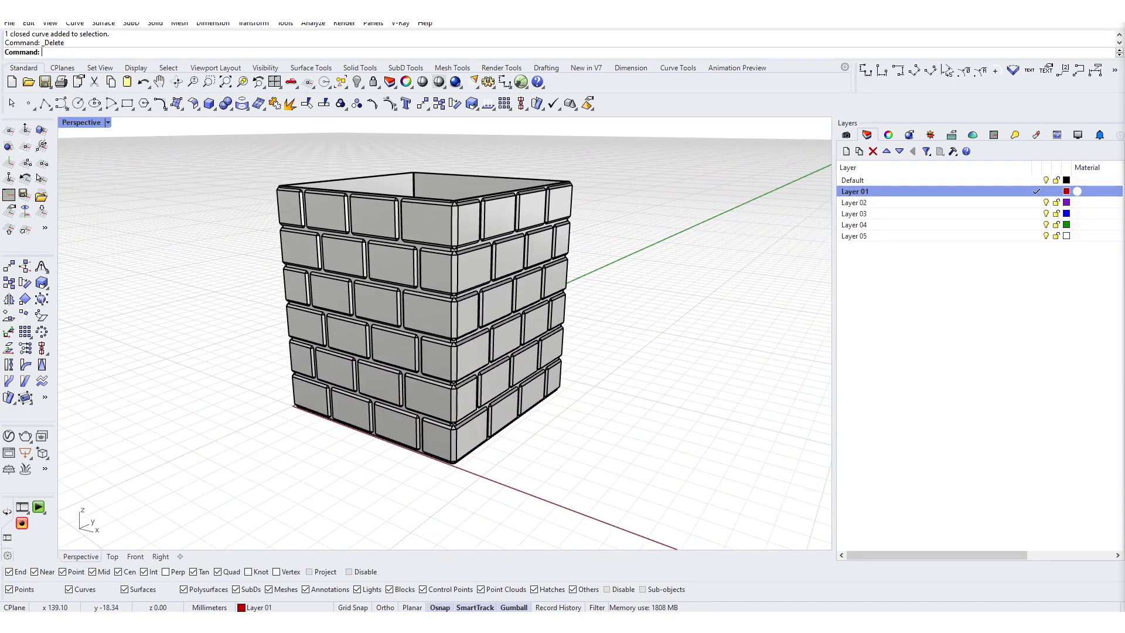